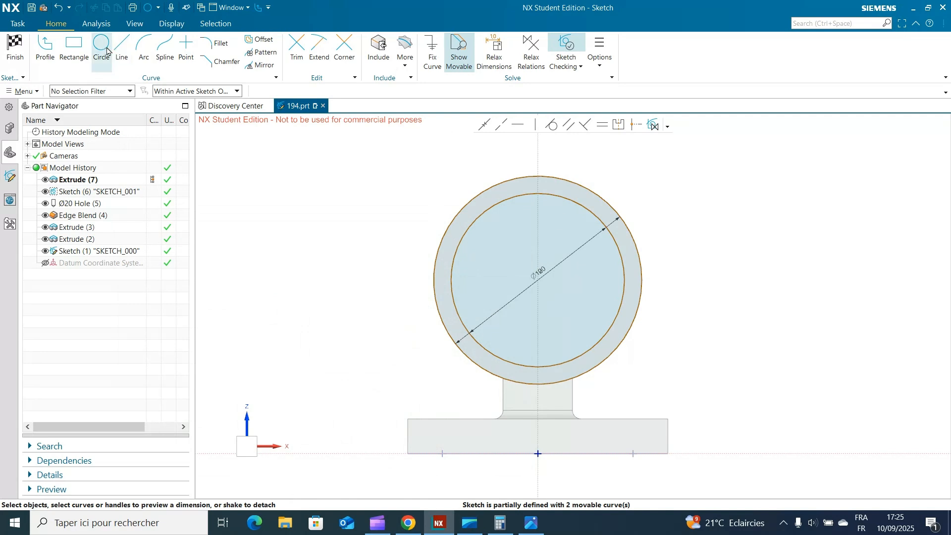
Step: Draw a 160 mm diameter circle concentric with the two existing circles and convert it to a reference curve
left_click(101, 48)
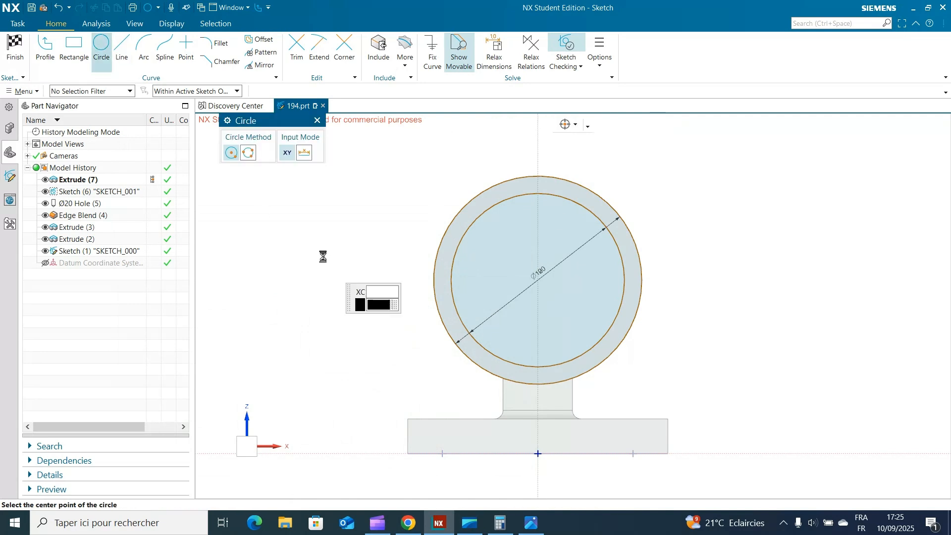
left_click(538, 281)
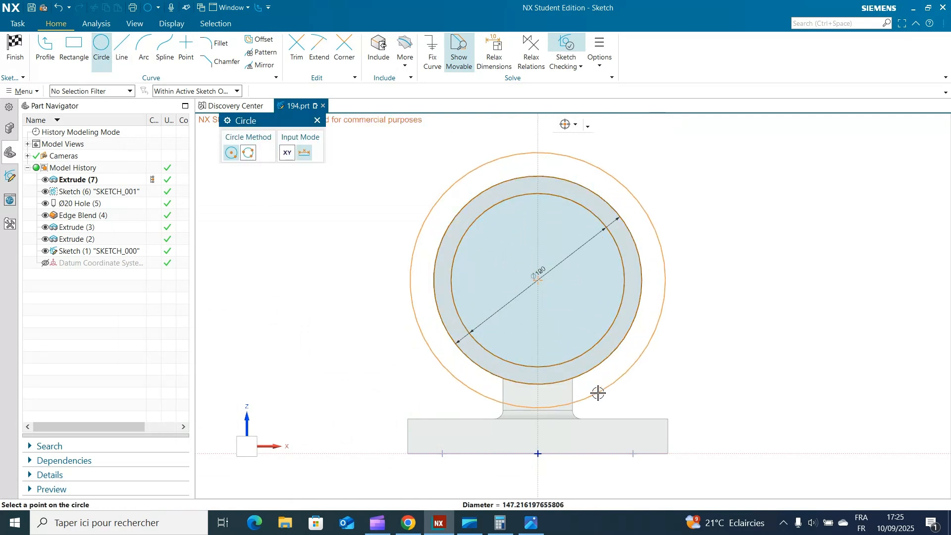
mouse_move(598, 392)
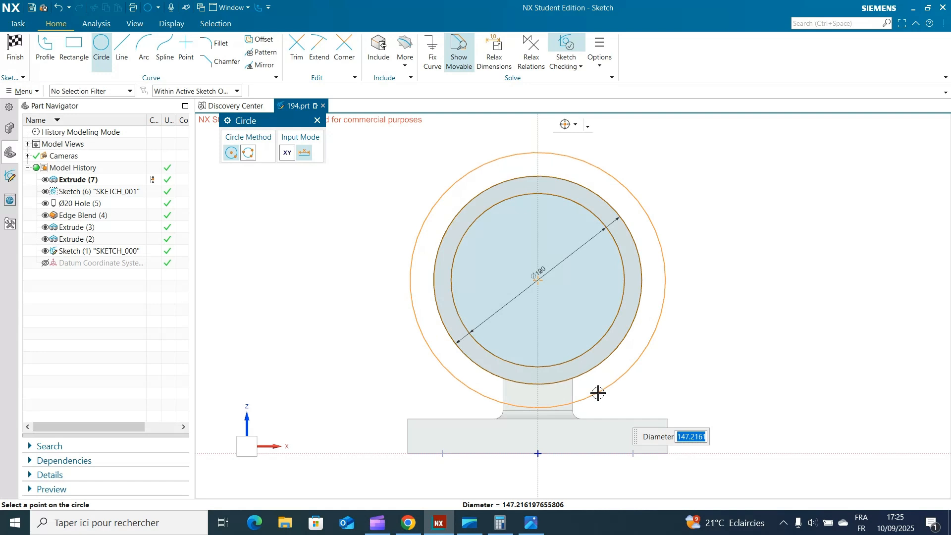
type("160")
key("Return")
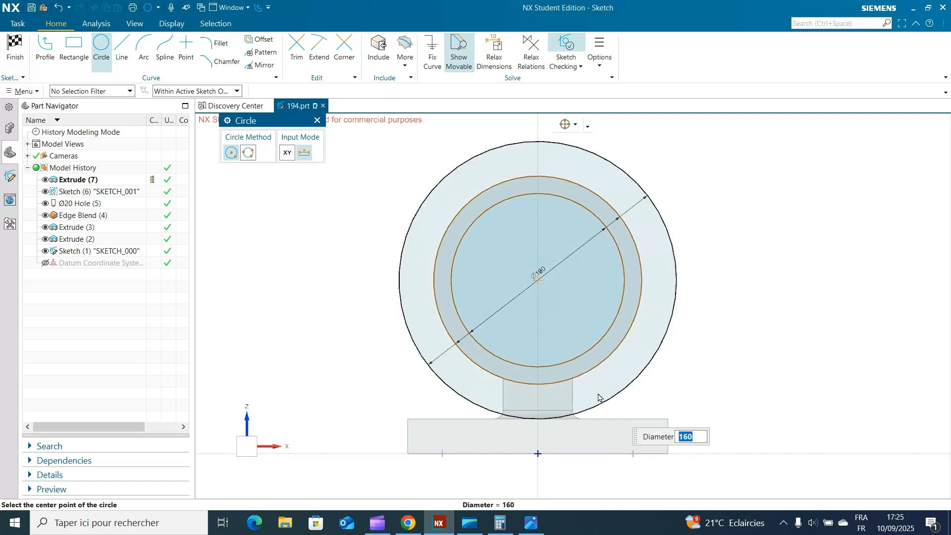
left_click(317, 120)
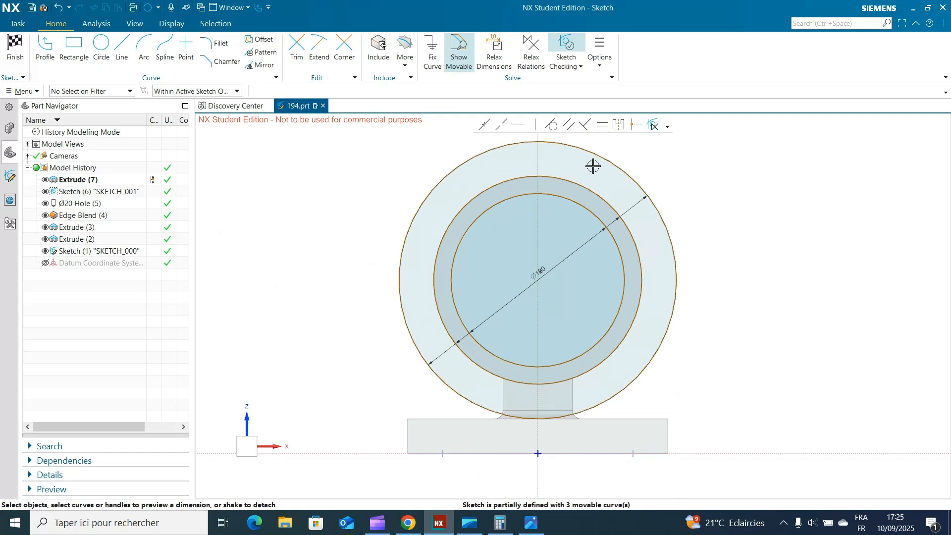
right_click(615, 168)
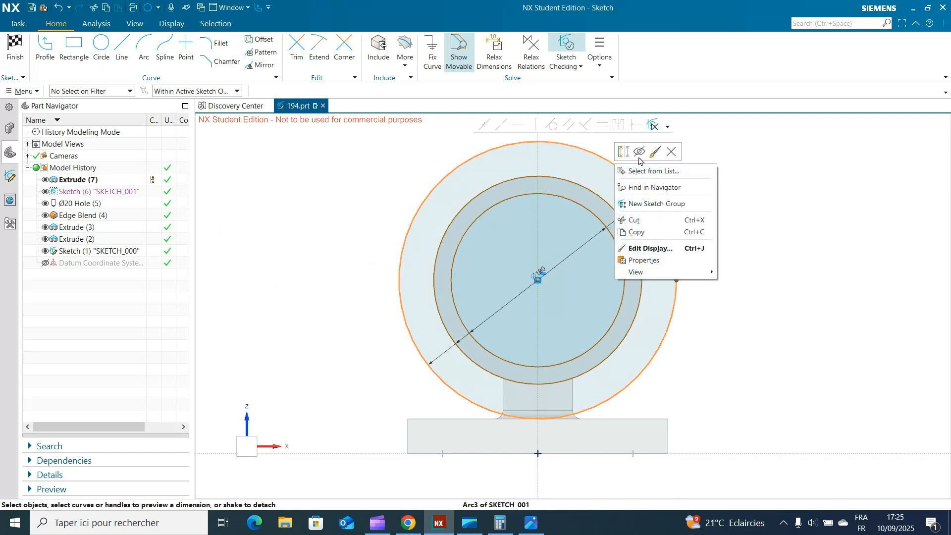
left_click(624, 152)
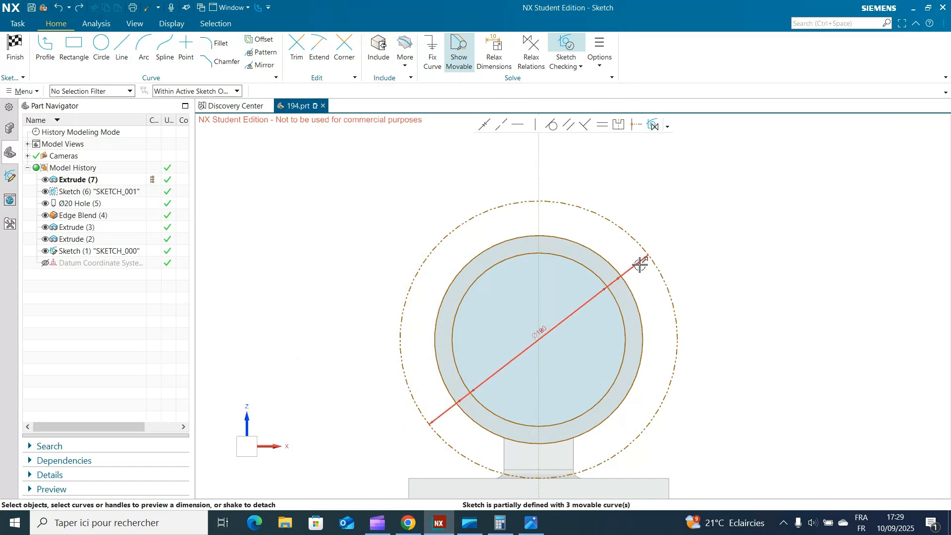
Step: Reposition the 160, 120 and 100 mm diameter dimensions clear of the circles on their right side
left_click_drag(640, 265, 783, 342)
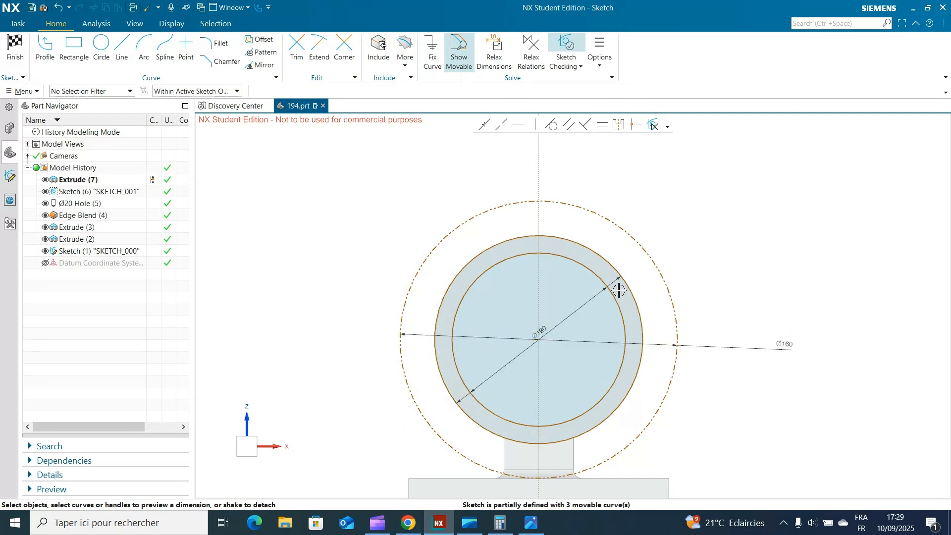
left_click_drag(617, 278, 728, 341)
left_click_drag(599, 301, 716, 364)
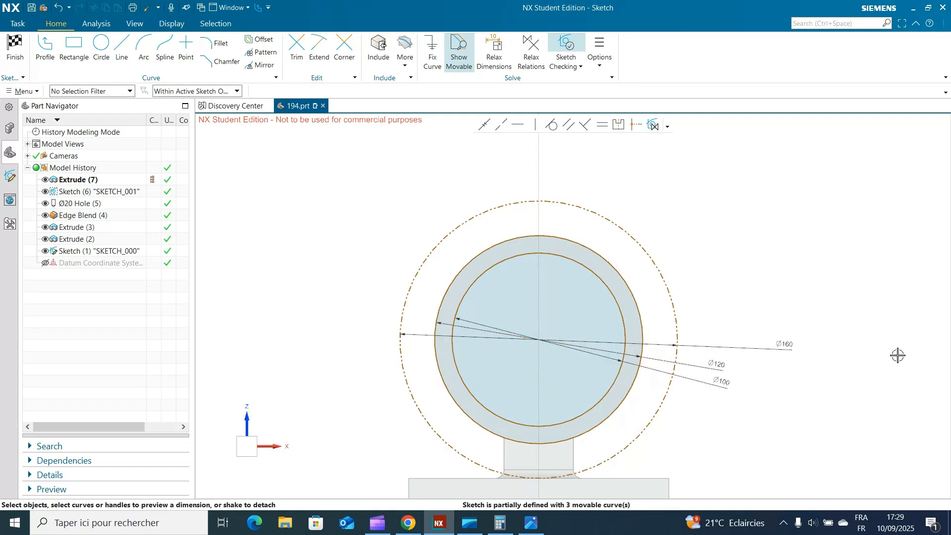
Step: Sketch two lines from the circles' centre diagonally up past the outer circle, one per side, the left one about 113 mm long
left_click(122, 49)
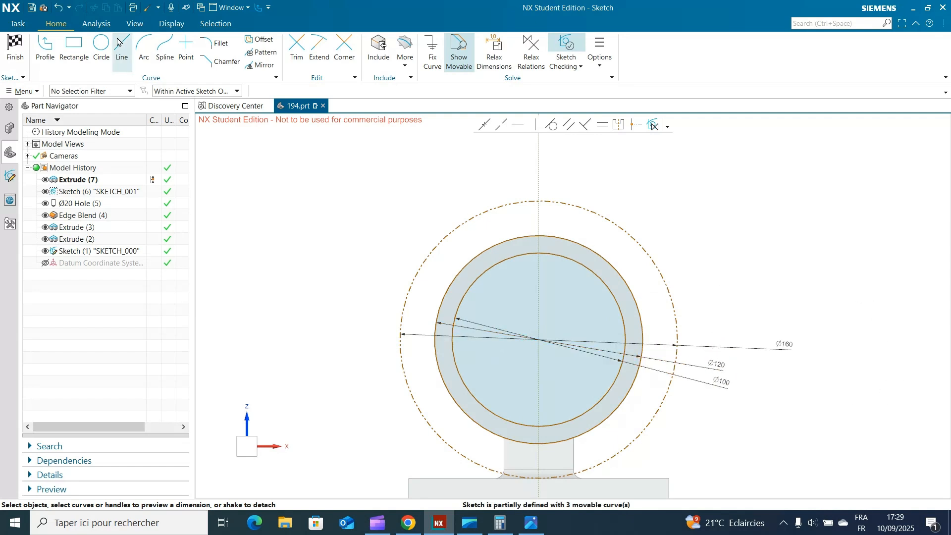
left_click(538, 341)
left_click(707, 214)
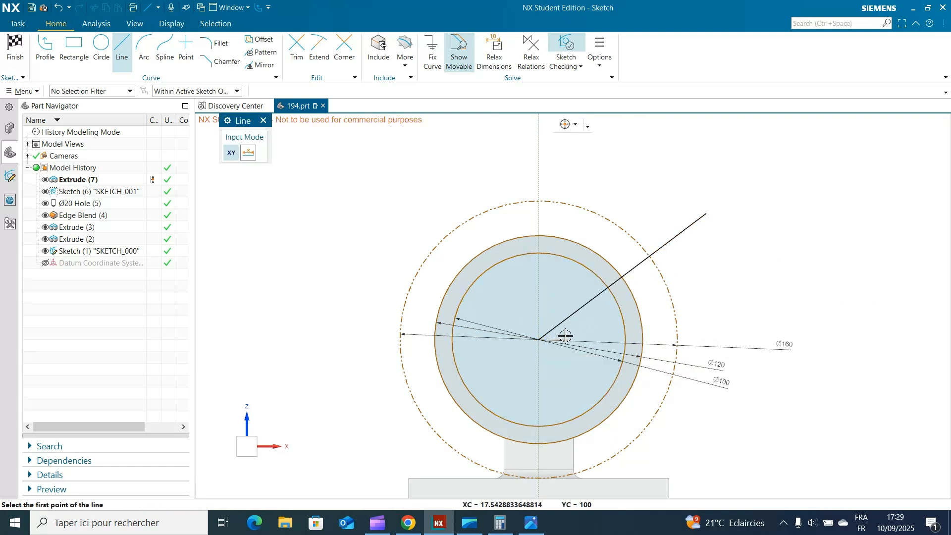
left_click(539, 341)
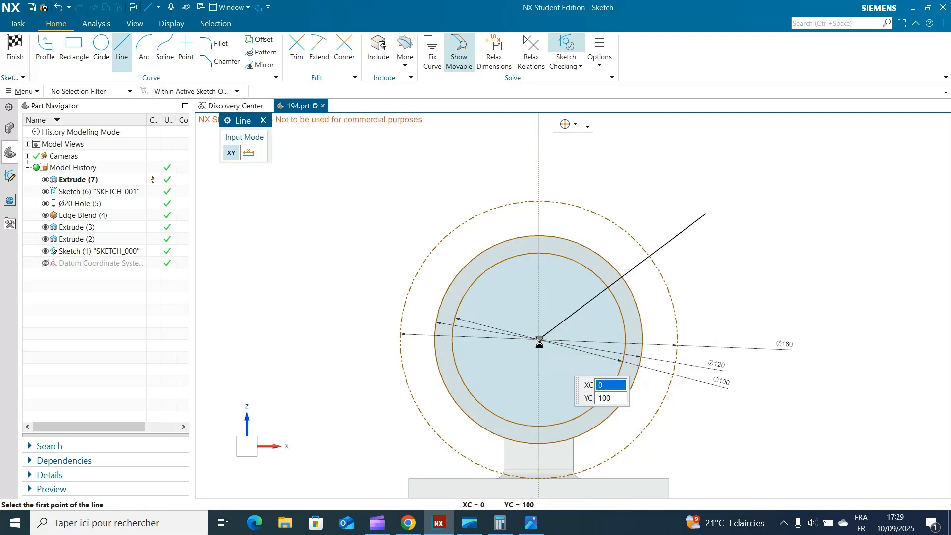
left_click(388, 216)
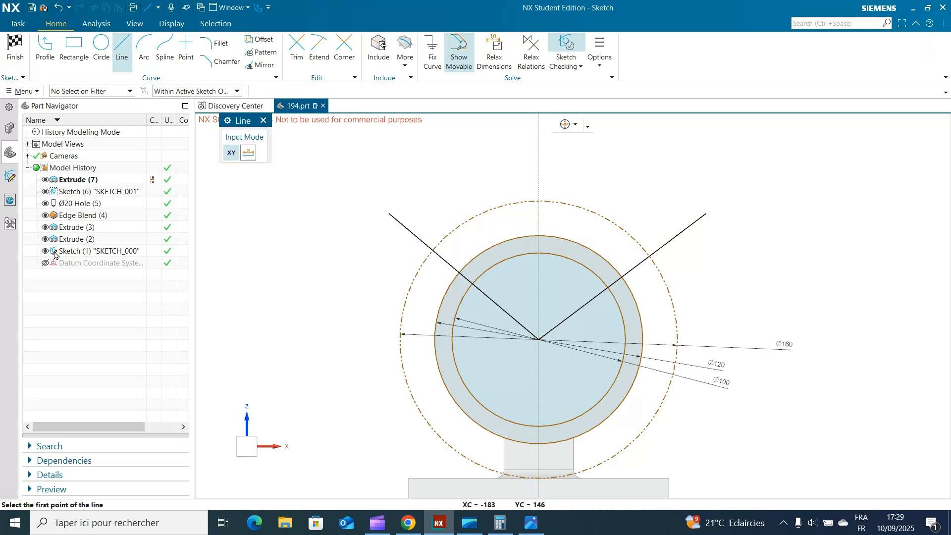
left_click(263, 121)
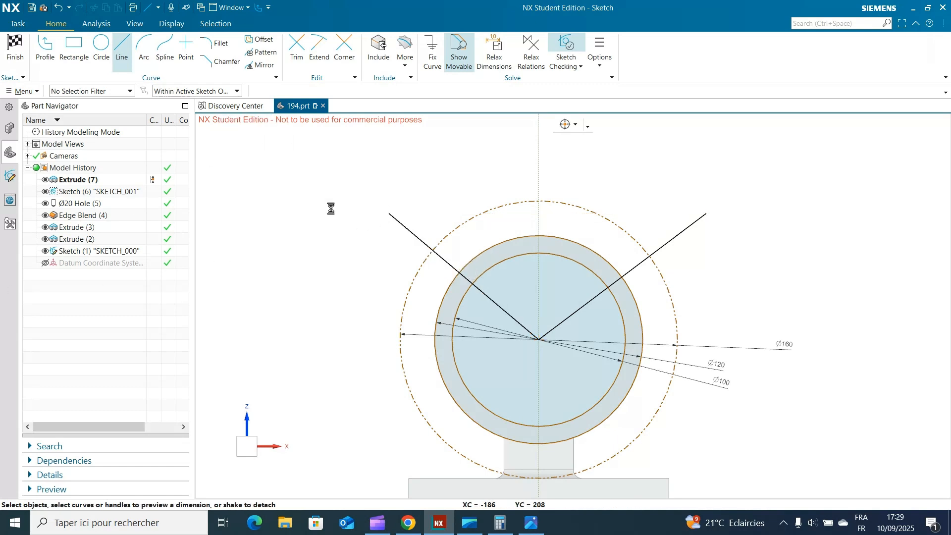
left_click(451, 263)
left_click(450, 263)
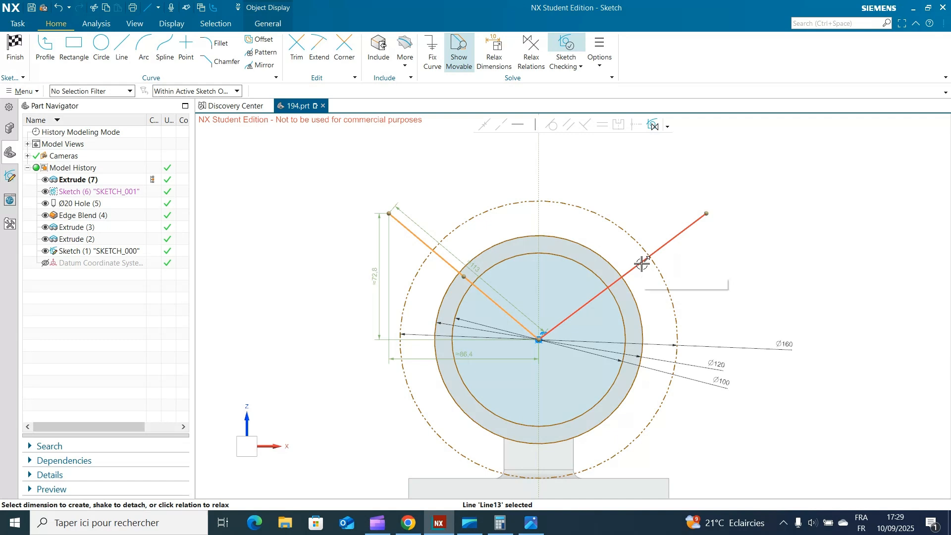
left_click(423, 162)
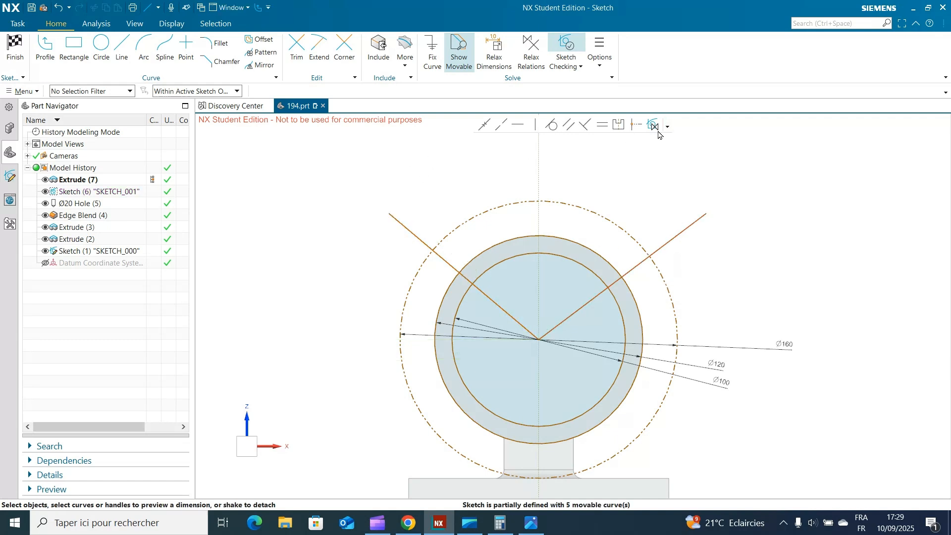
Step: Make the right angled line symmetric to the left one about the vertical axis
left_click(619, 124)
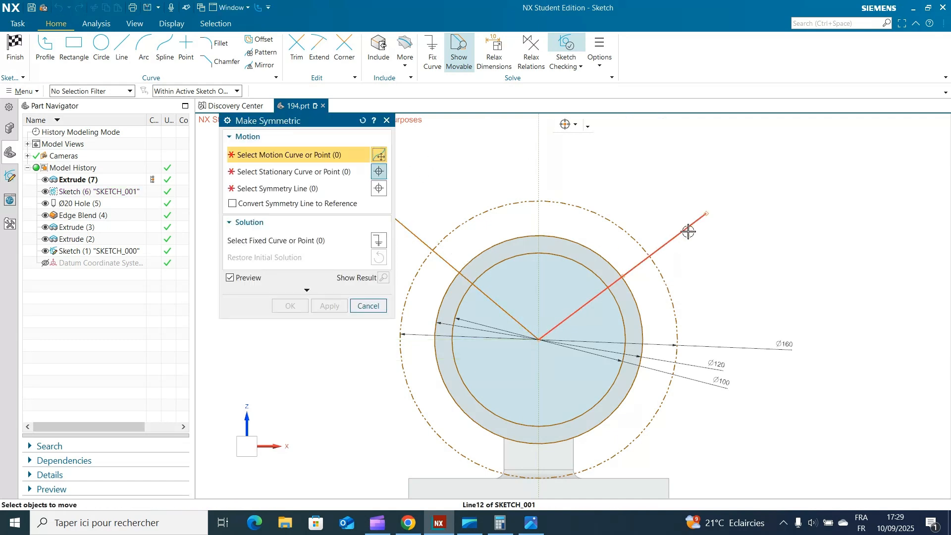
left_click(685, 229)
left_click(444, 257)
left_click(539, 172)
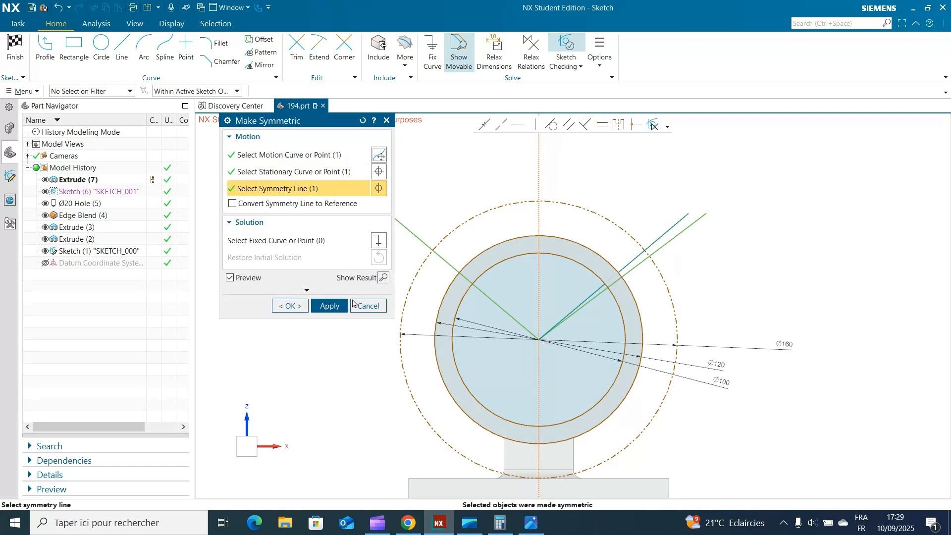
left_click(387, 121)
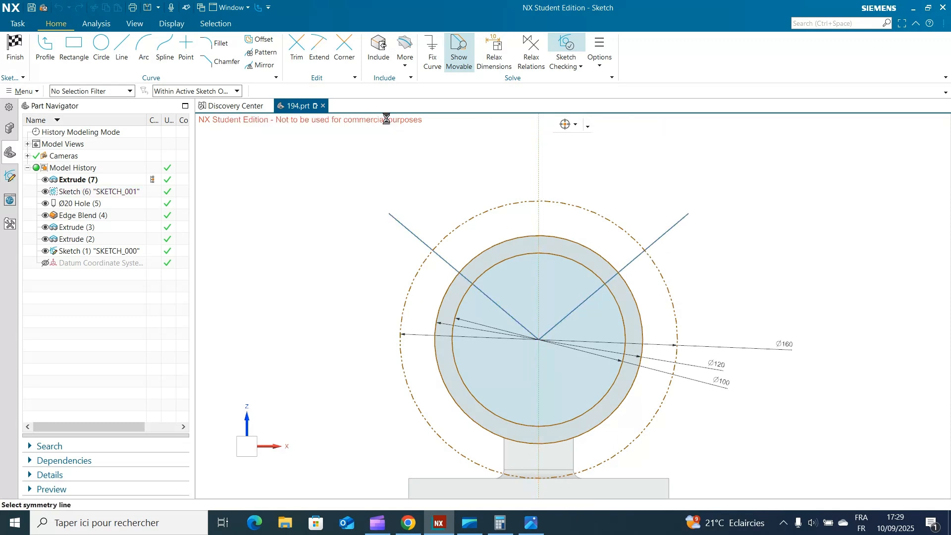
left_click(402, 222)
left_click(622, 269)
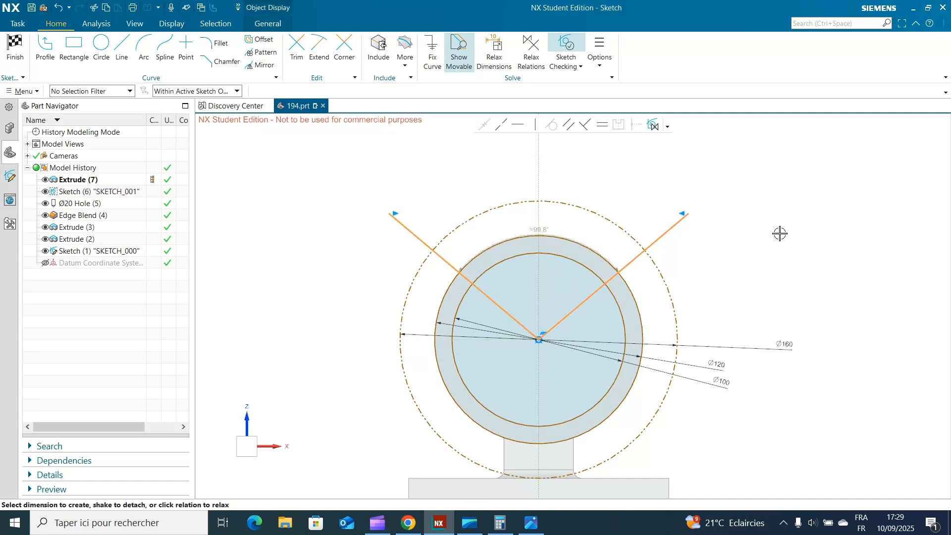
key("Escape")
Step: Dimension the angle between the two angled lines above the circles and set it to 130°
left_click(499, 303)
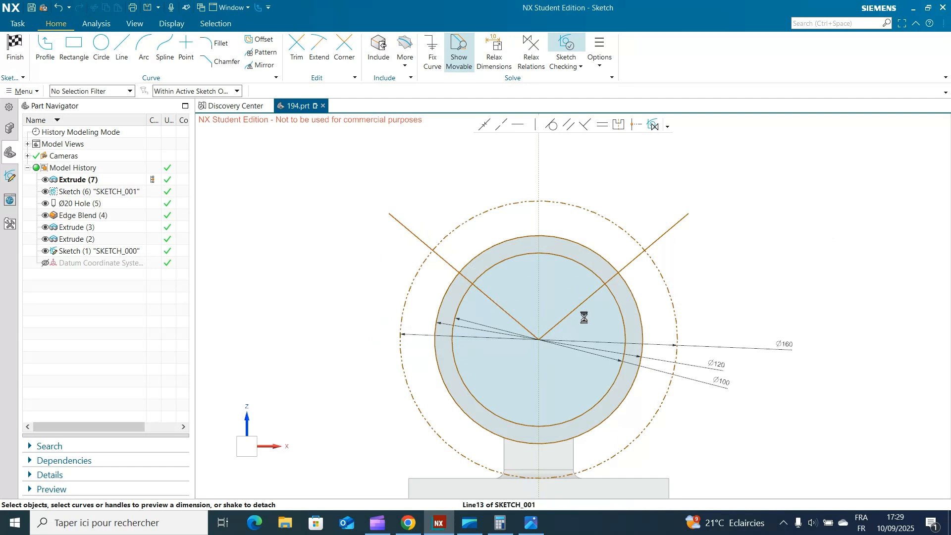
left_click(577, 310)
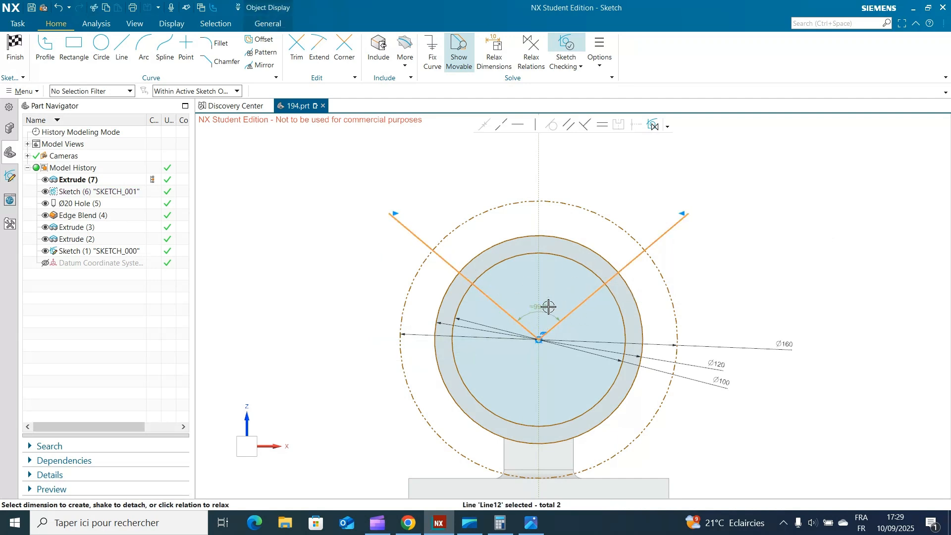
left_click_drag(545, 310, 563, 170)
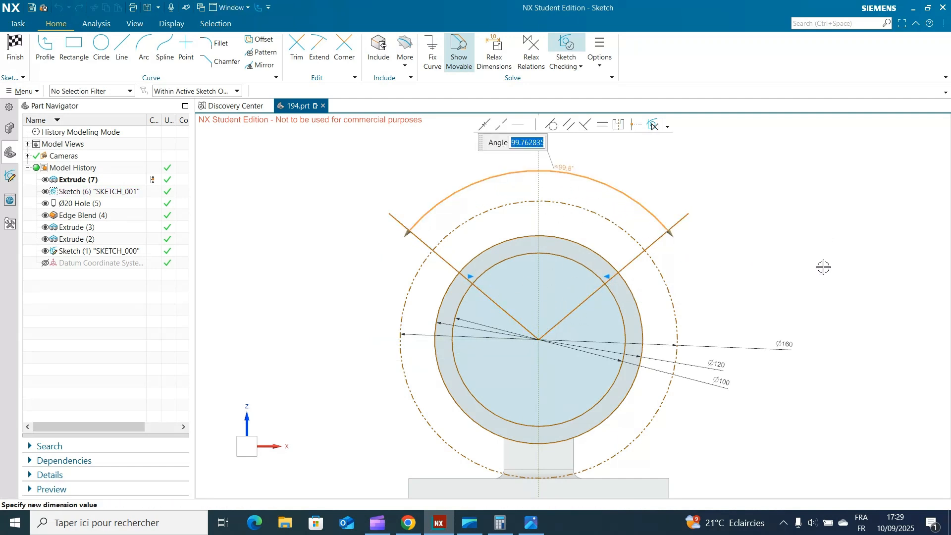
type("130")
key("Return")
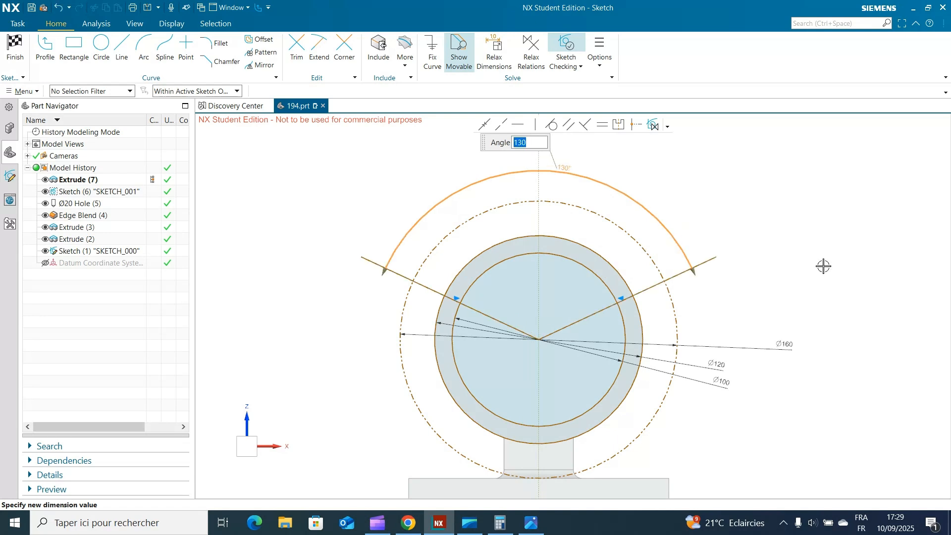
left_click(862, 245)
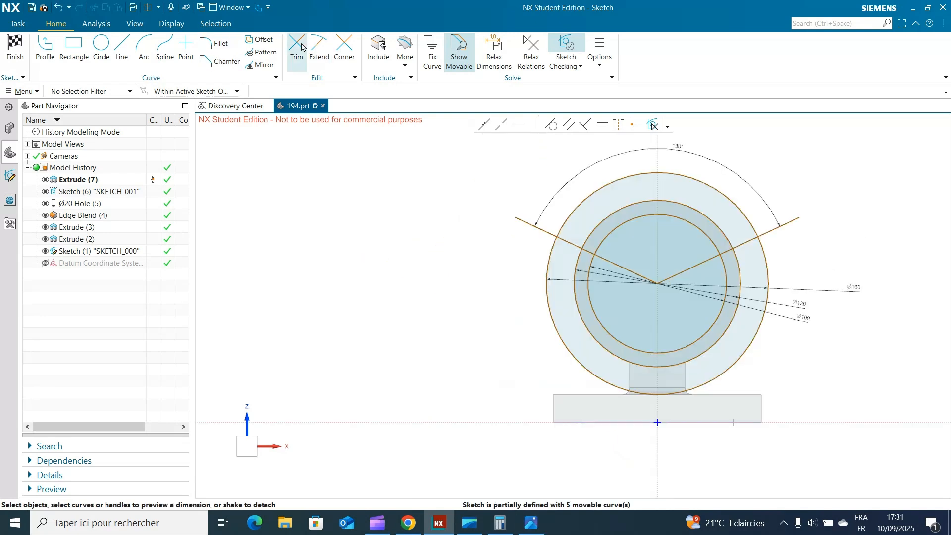
Step: Trim the ends of both angled lines outside the 160 mm circle and remove that circle's lower arc between them
left_click(296, 50)
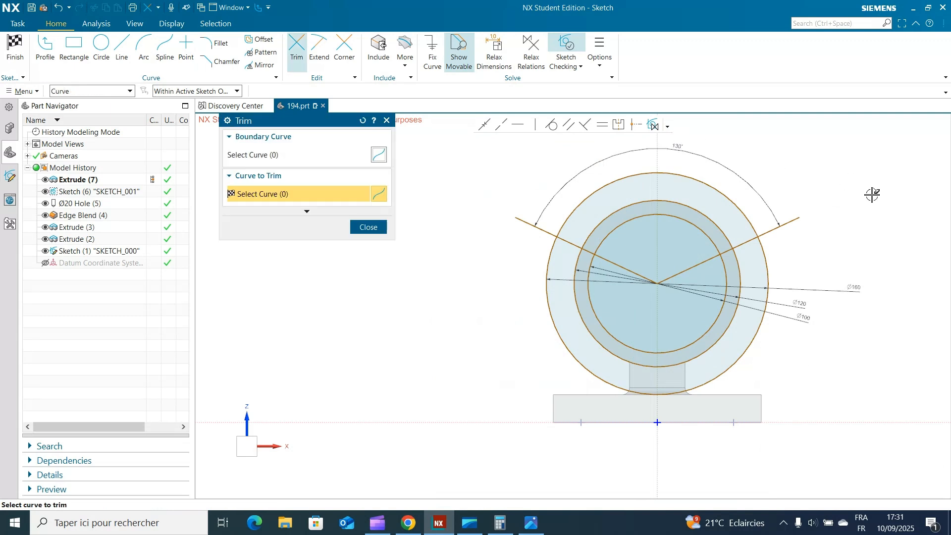
left_click(787, 223)
left_click(530, 223)
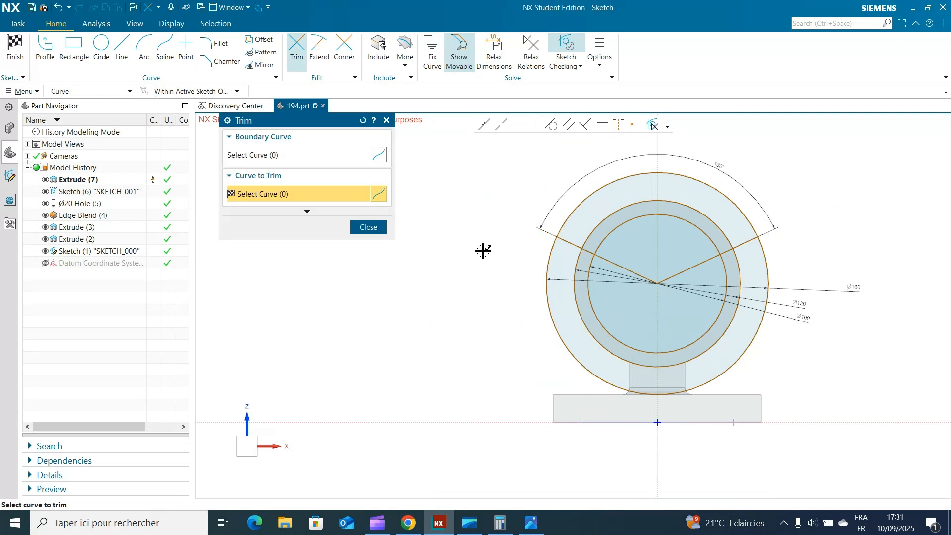
left_click(368, 226)
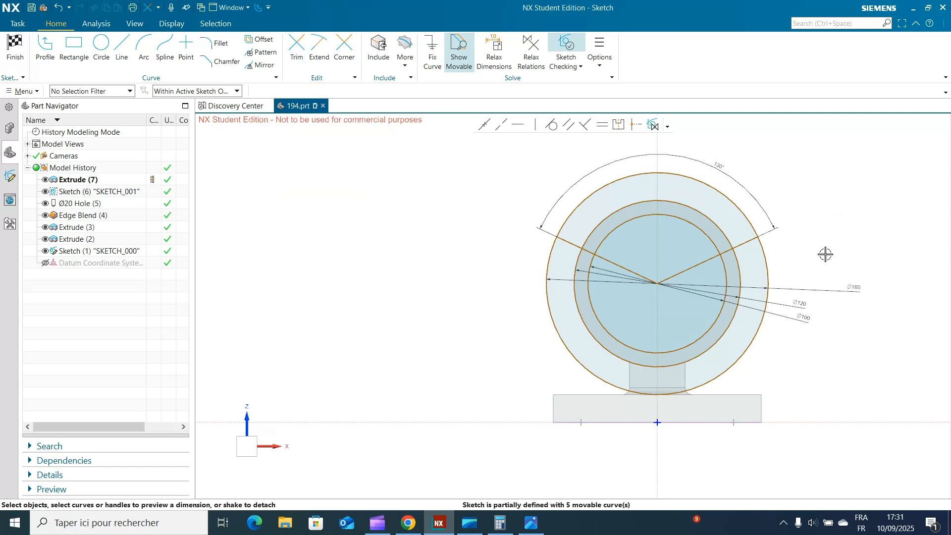
left_click(296, 48)
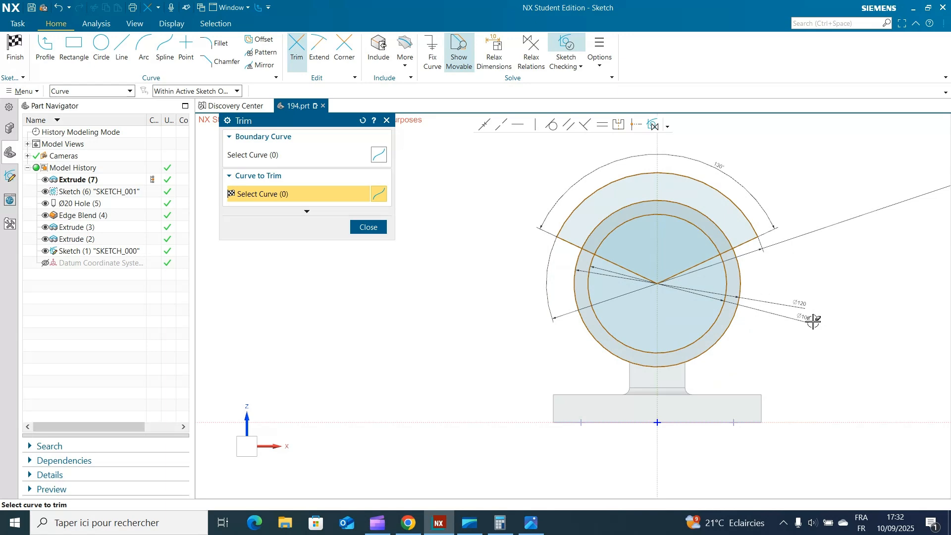
left_click(387, 121)
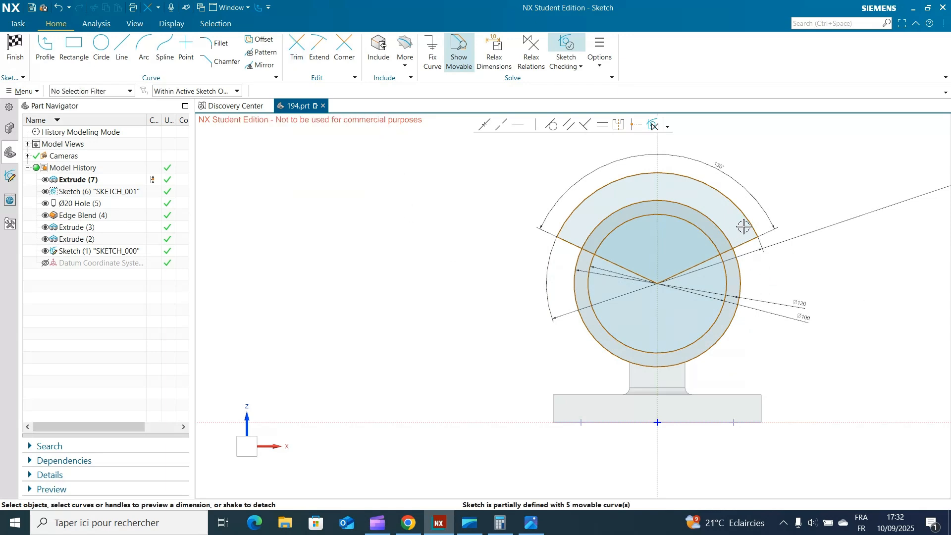
Step: Draw a 20 mm diameter circle centred on the outer end of the right angled line, after checking the reference drawing
scroll(743, 226, "up", 6)
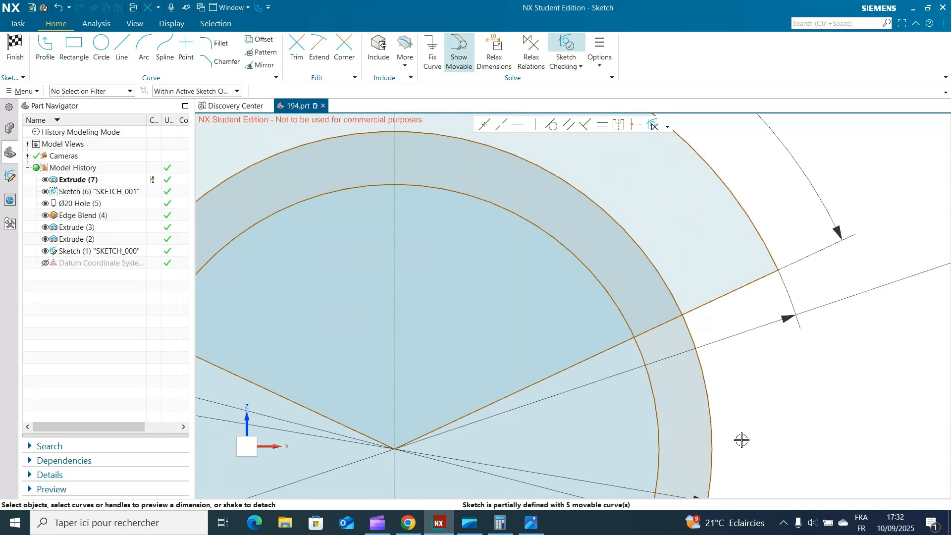
left_click(529, 526)
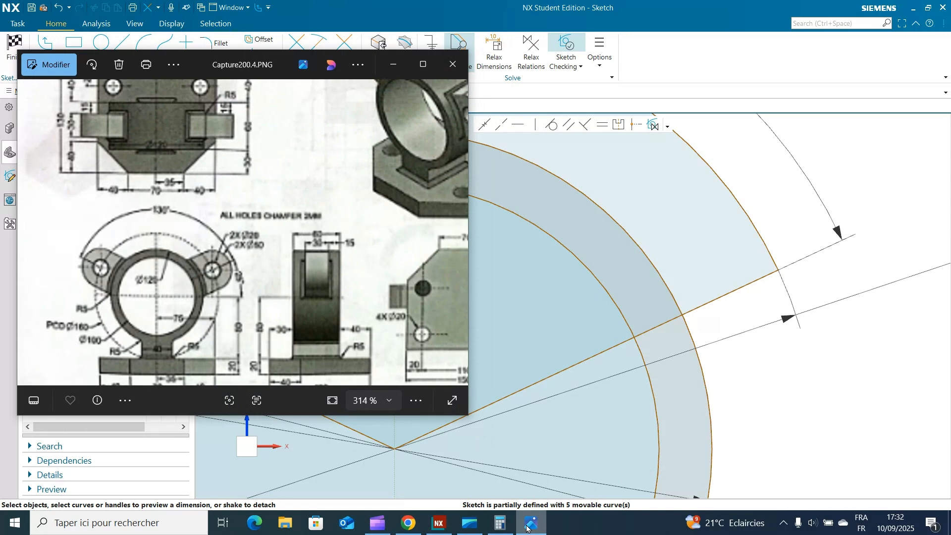
left_click(529, 524)
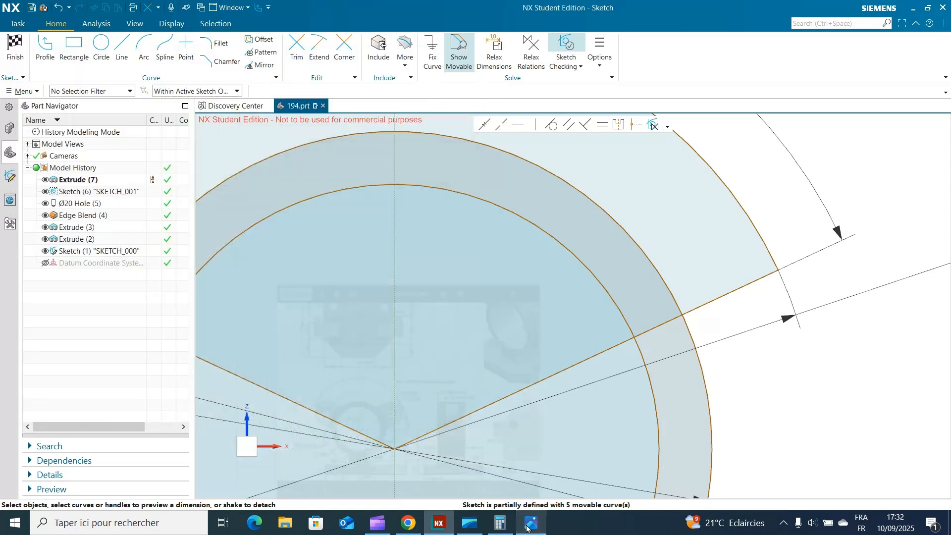
left_click(101, 47)
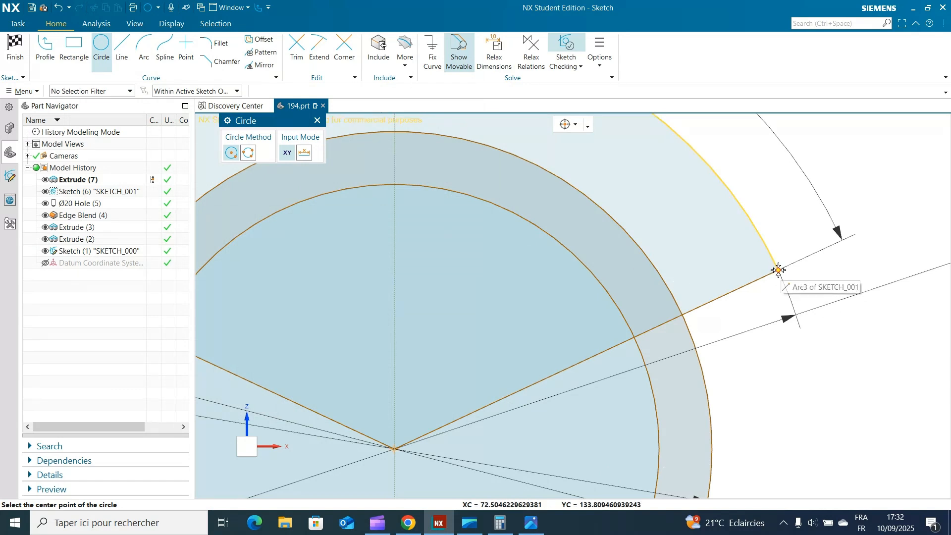
mouse_move(779, 271)
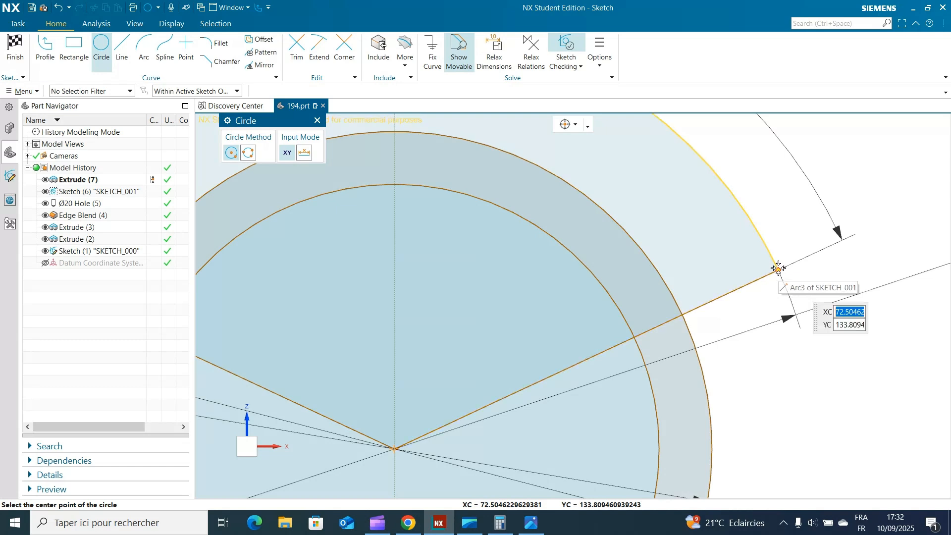
left_click(778, 269)
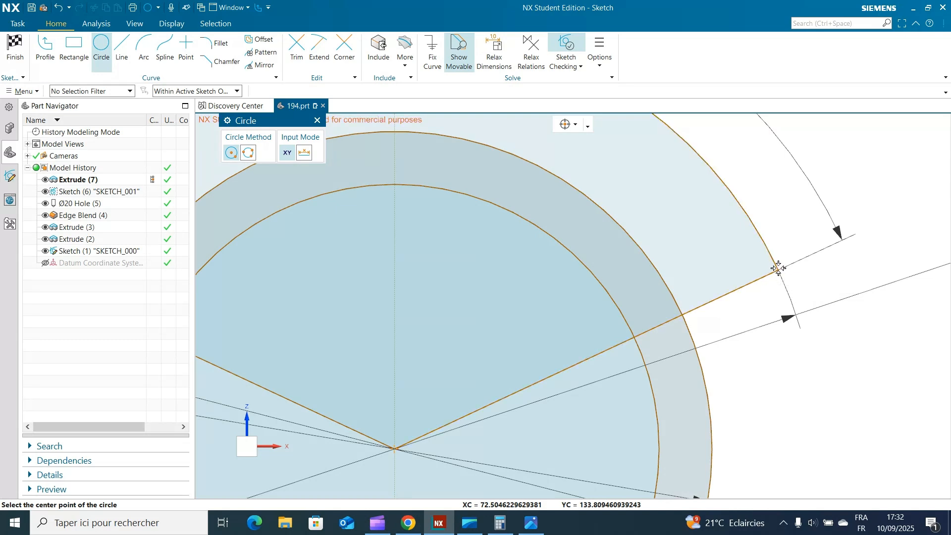
mouse_move(782, 291)
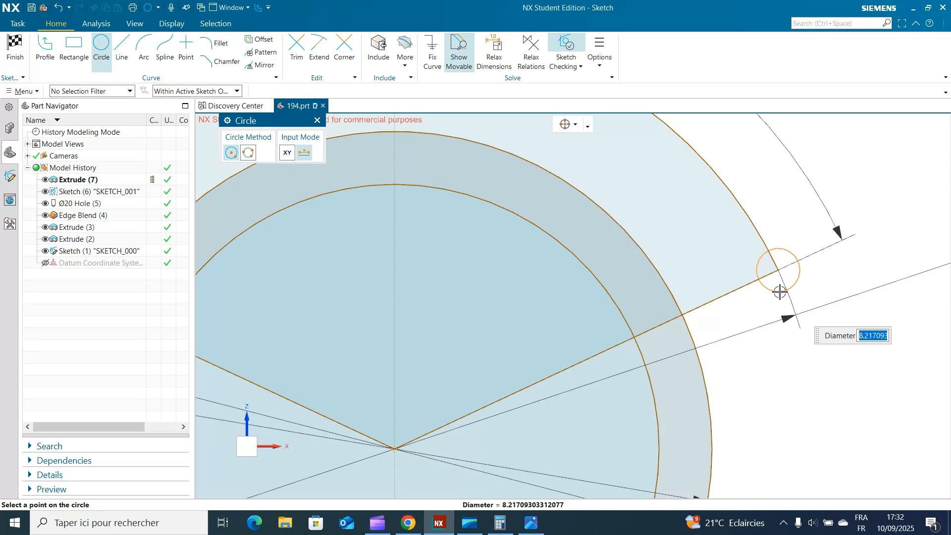
type("20")
key("Return")
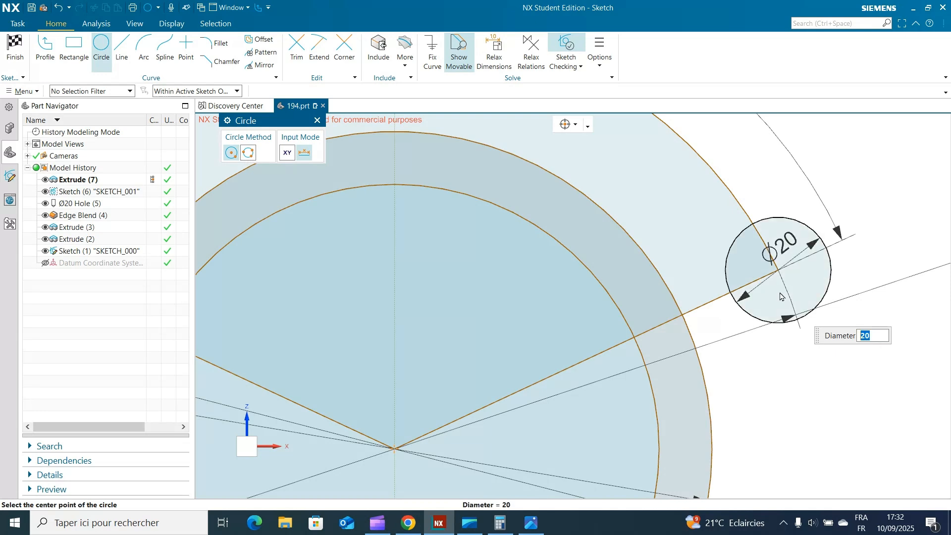
Step: Add a concentric 50 mm diameter circle around the 20 mm circle at the right angled line's end
mouse_move(778, 268)
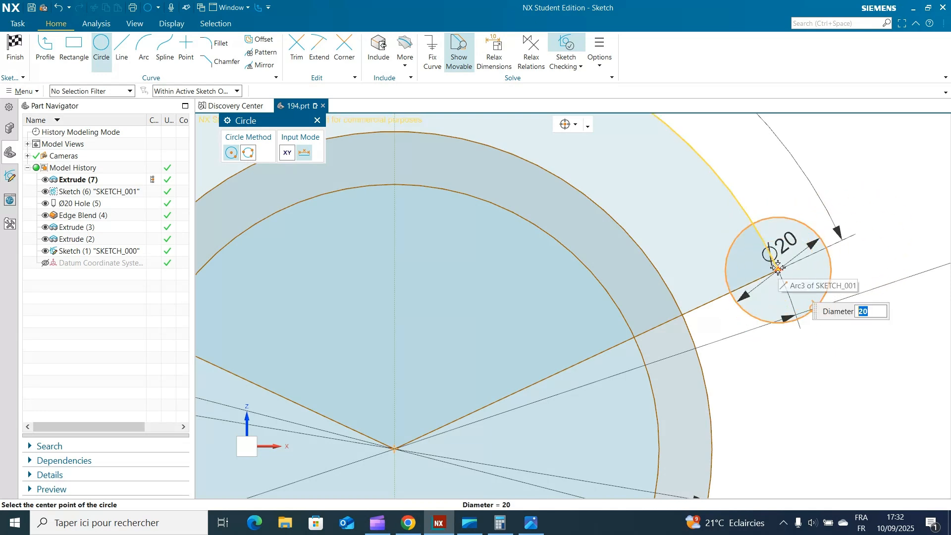
type("5")
key("Return")
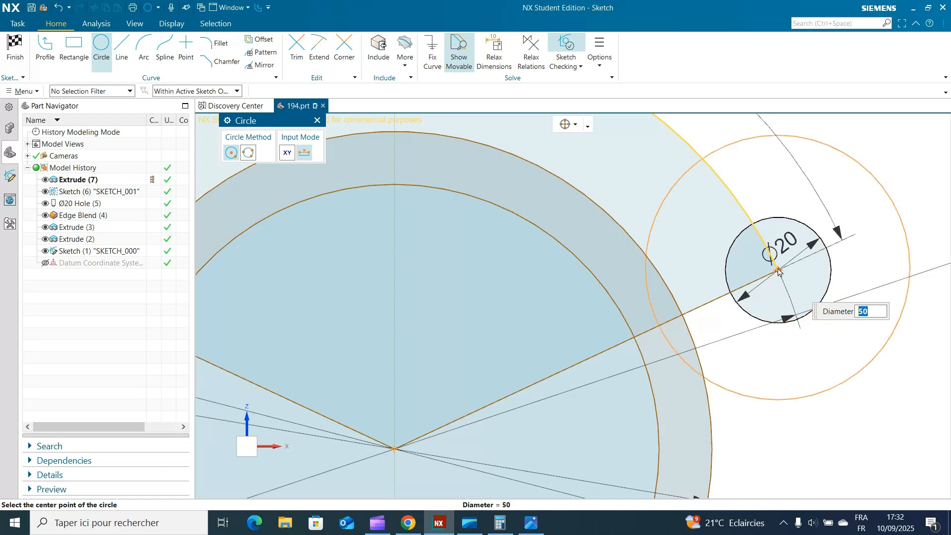
left_click(777, 268)
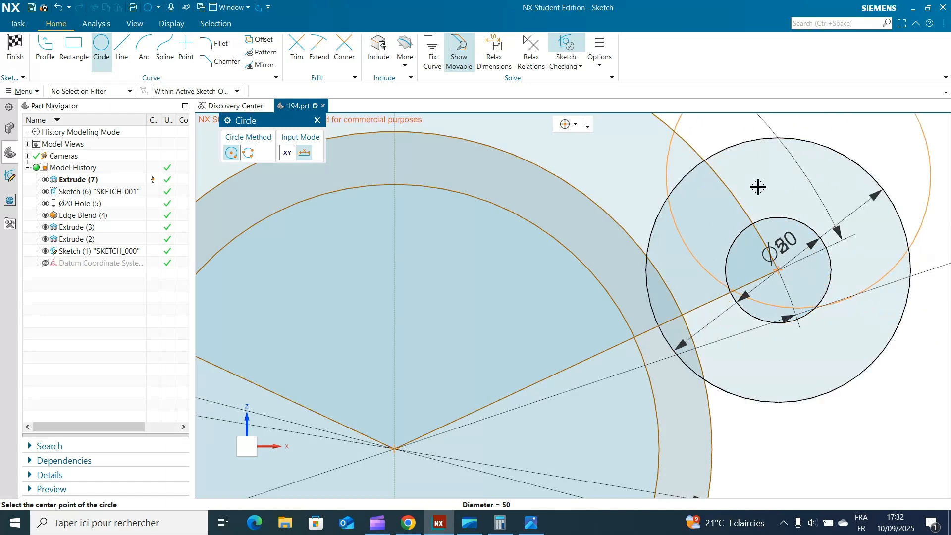
scroll(638, 237, "down", 4)
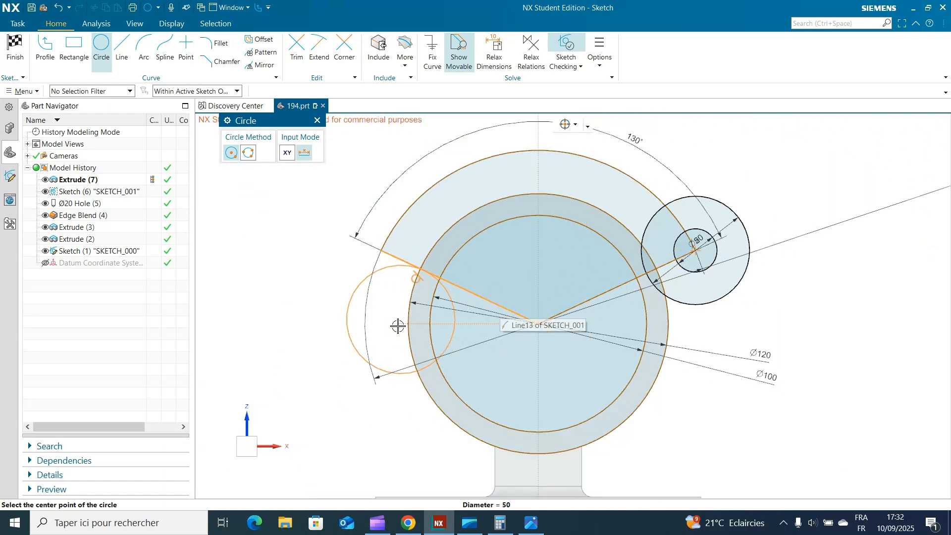
left_click(527, 529)
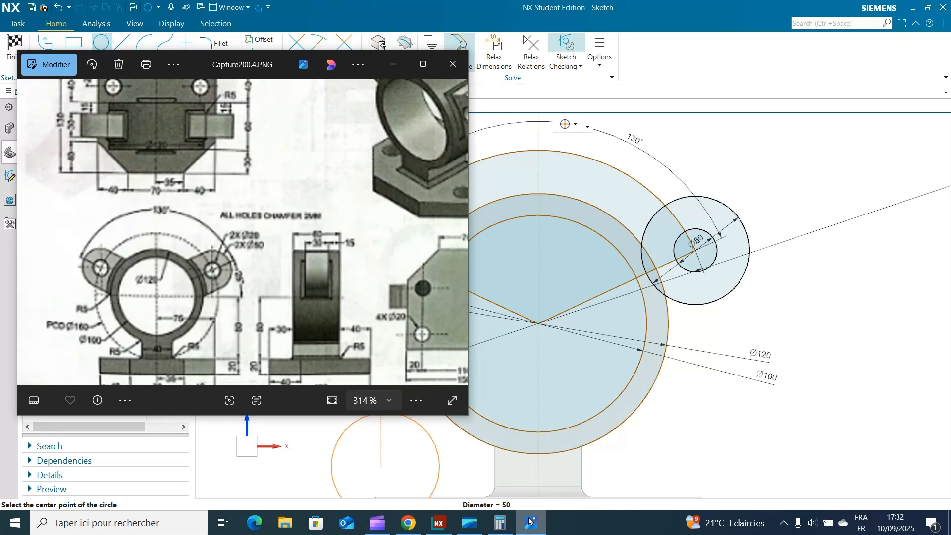
scroll(547, 315, "down", 2)
left_click(394, 64)
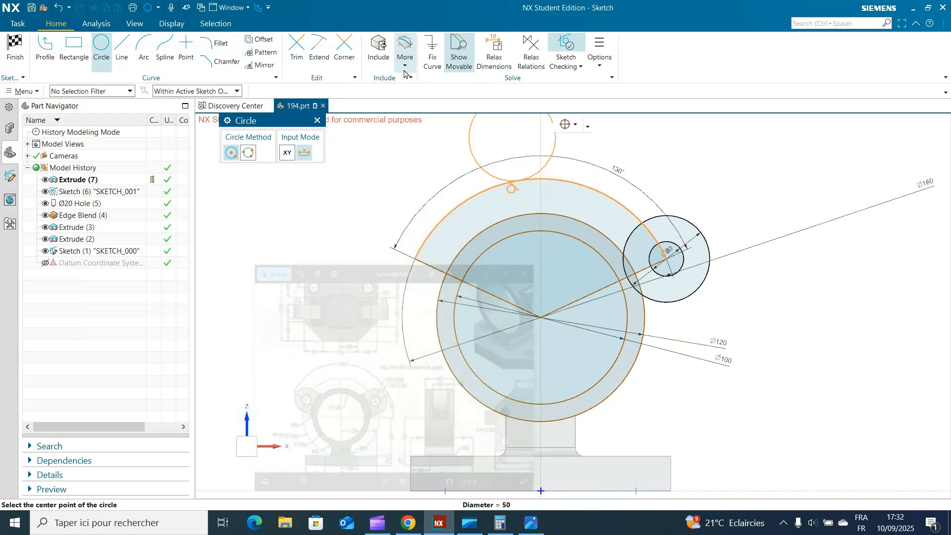
scroll(446, 272, "up", 3)
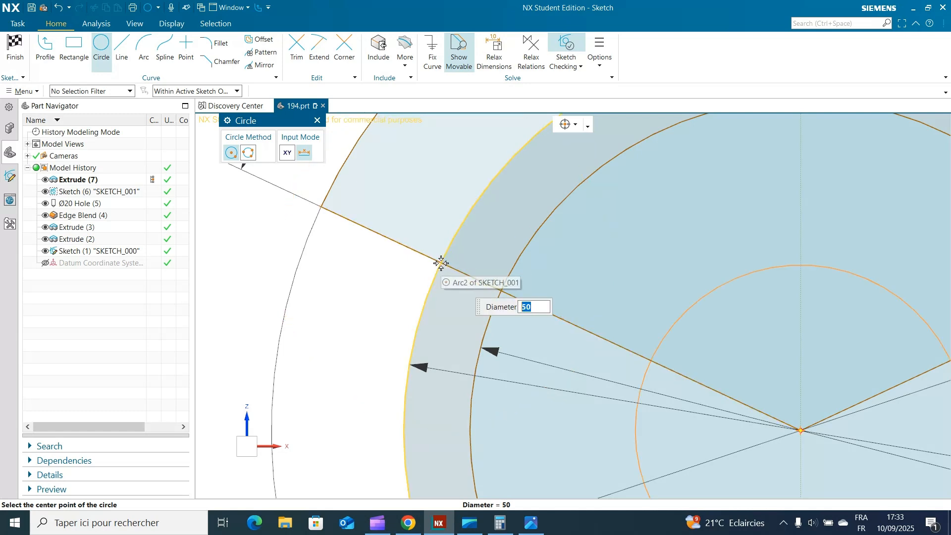
left_click(440, 263)
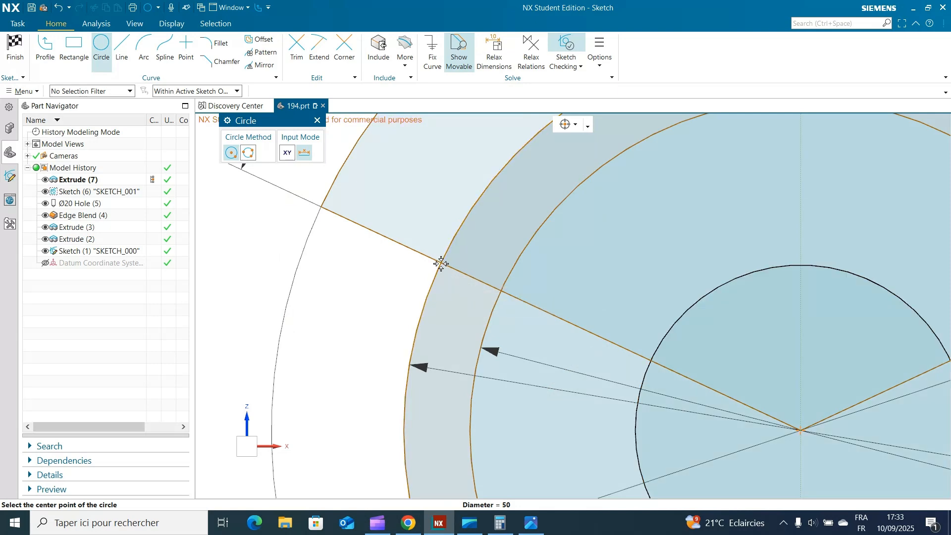
scroll(441, 263, "down", 5)
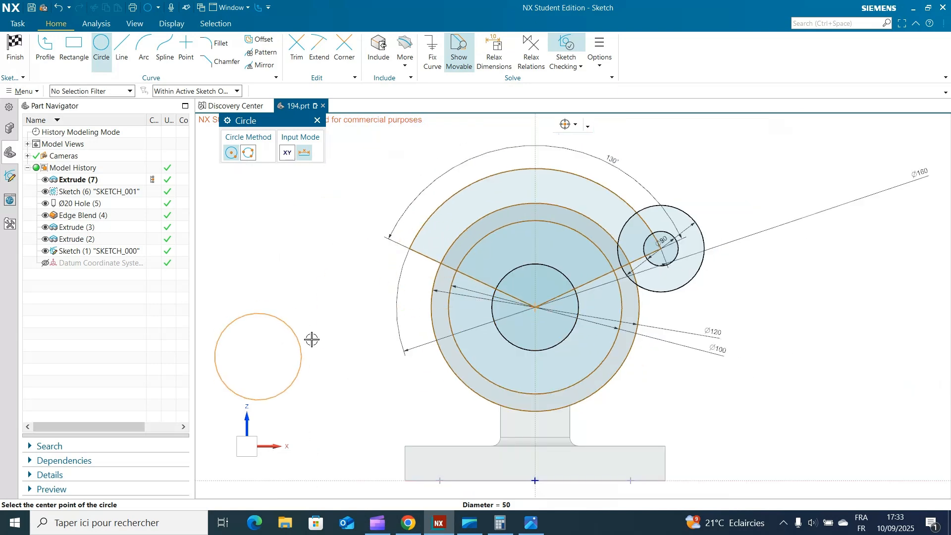
left_click(57, 7)
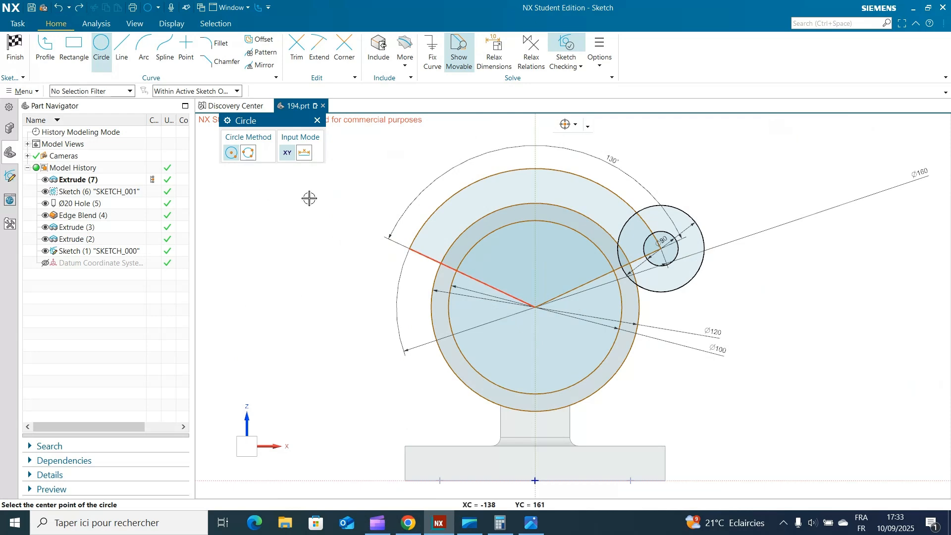
Step: Draw concentric 20 mm and 50 mm diameter circles centred on the outer end of the left angled line
scroll(396, 238, "up", 4)
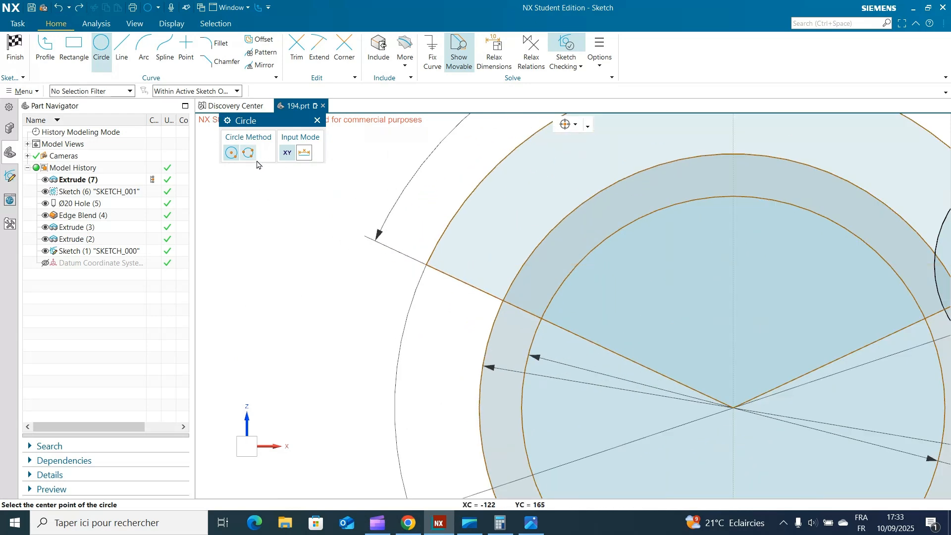
left_click(428, 266)
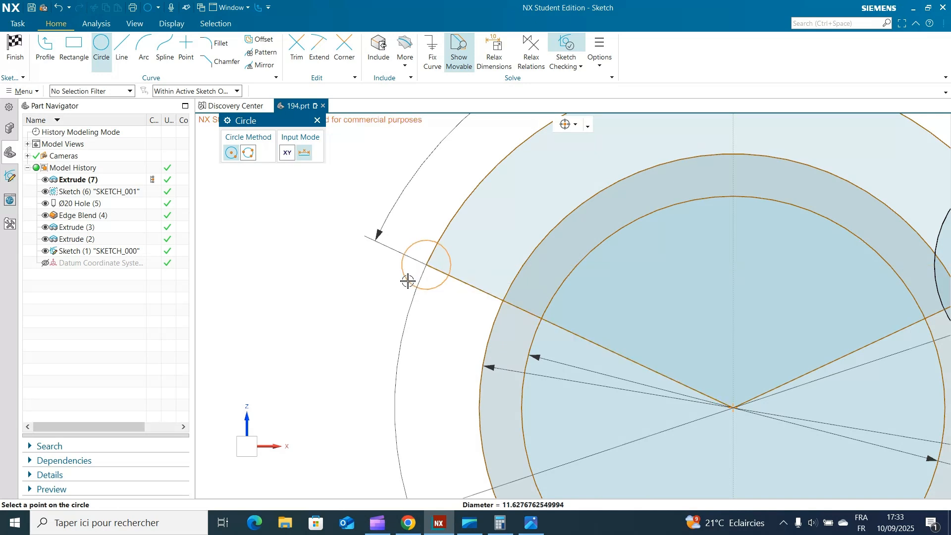
type("20")
key("Return")
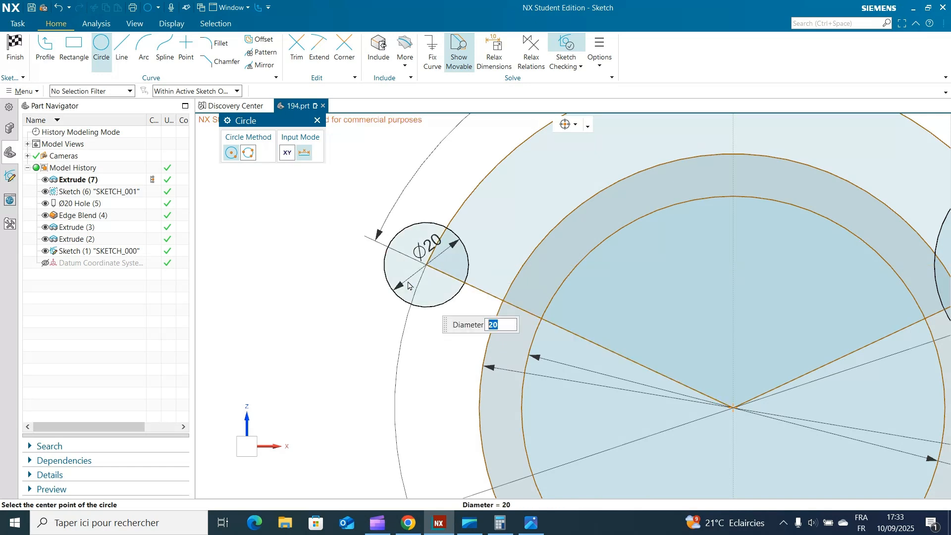
left_click(425, 265)
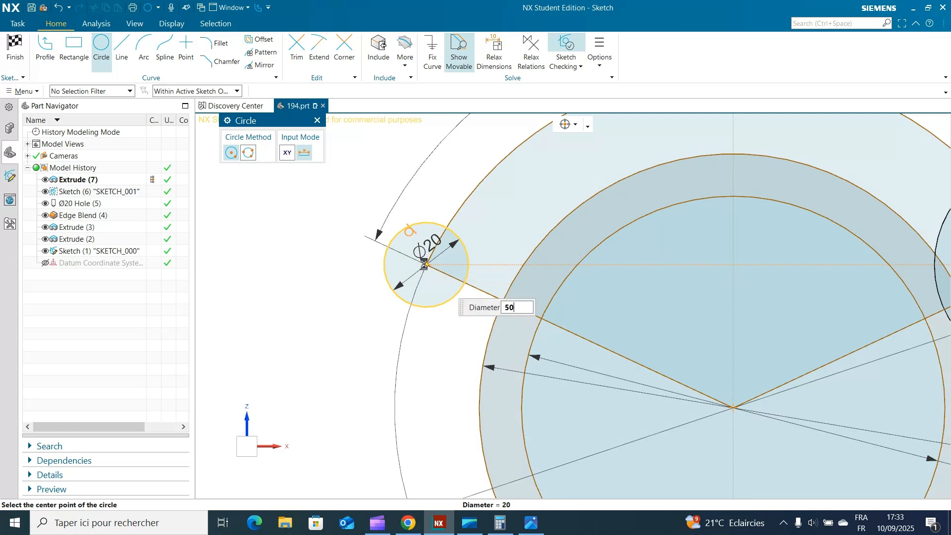
key("Return")
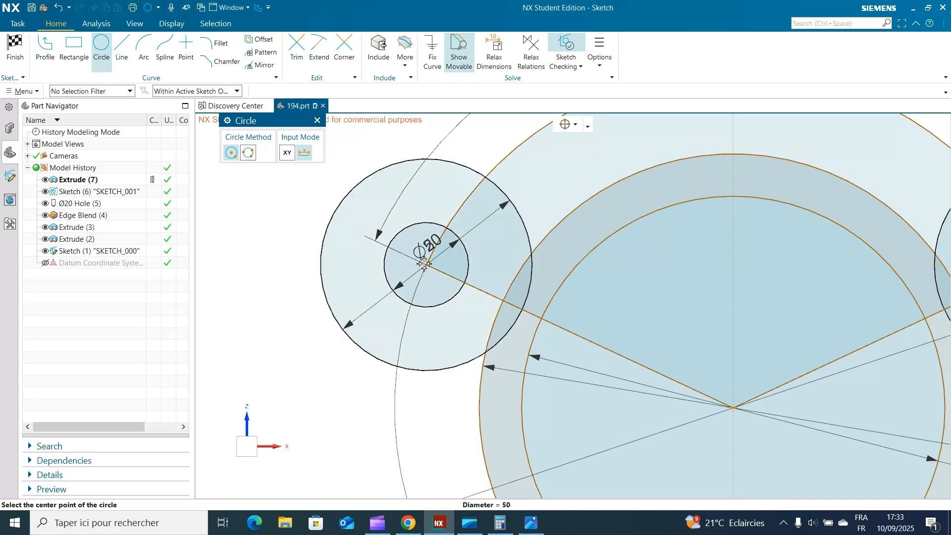
left_click(317, 121)
key("ctrl+f")
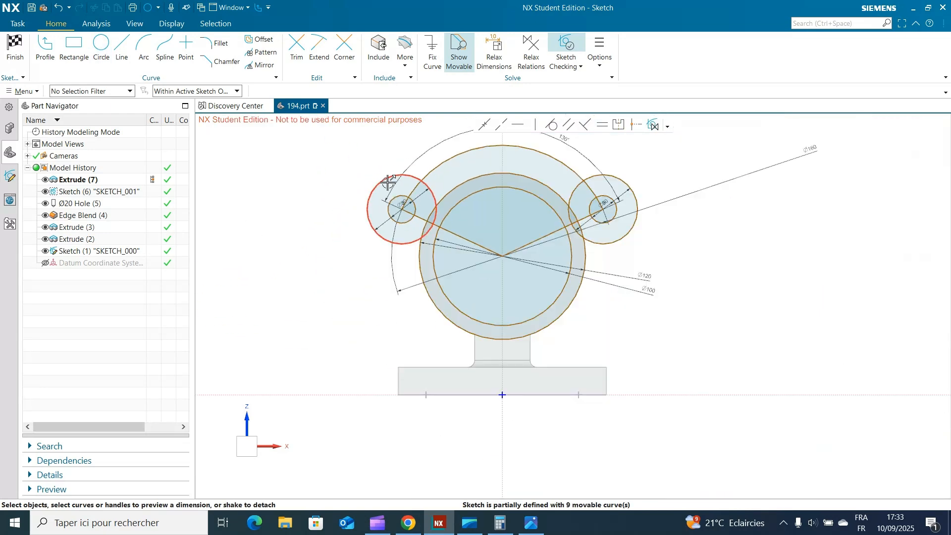
Step: Compare the lug circles with the reference drawing's front view, examining the lug dimensions and how the lugs join the ring
scroll(773, 300, "up", 4)
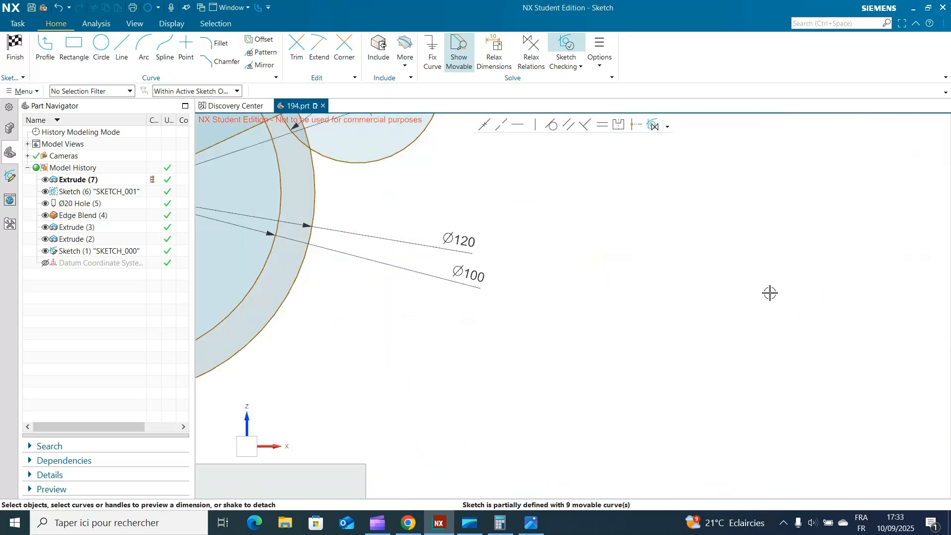
scroll(932, 324, "down", 4)
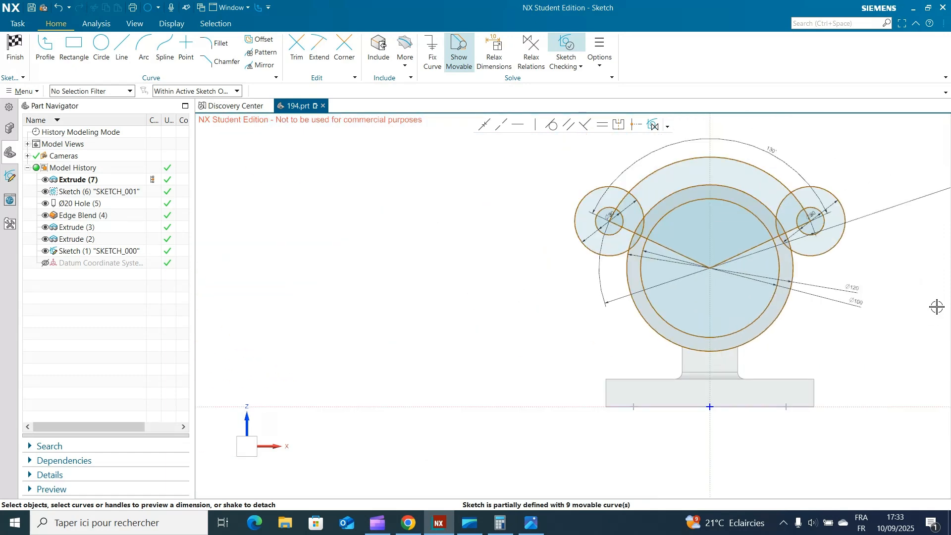
middle_click_drag(937, 307, 920, 355, "shift")
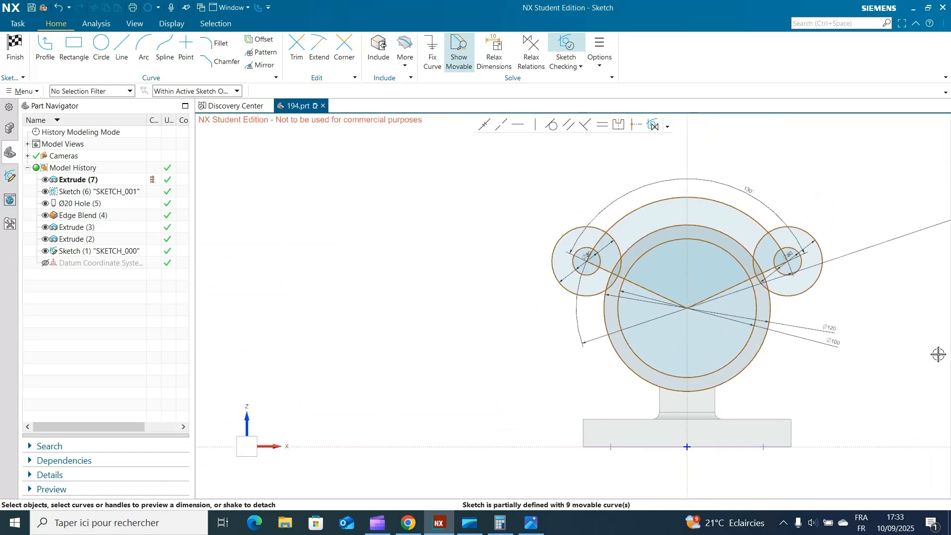
left_click(528, 527)
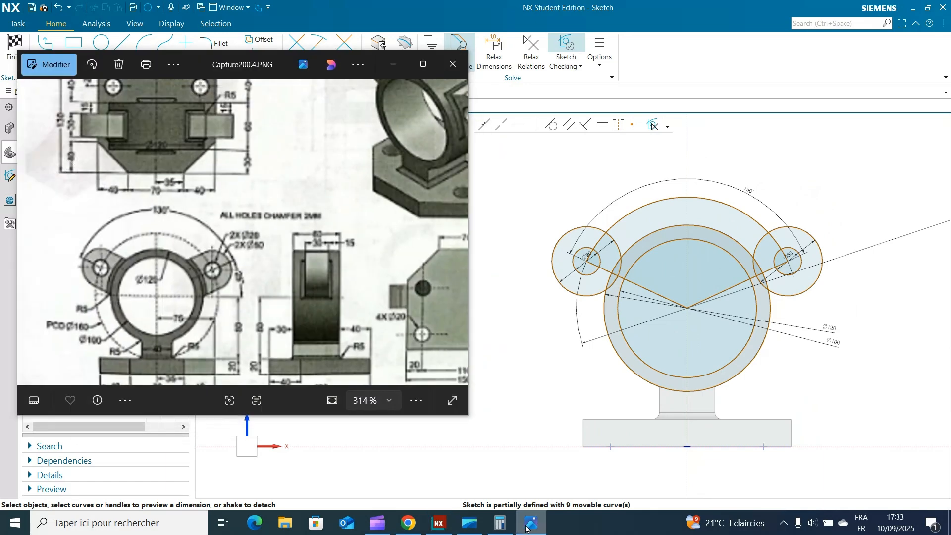
left_click(527, 527)
scroll(879, 336, "up", 3)
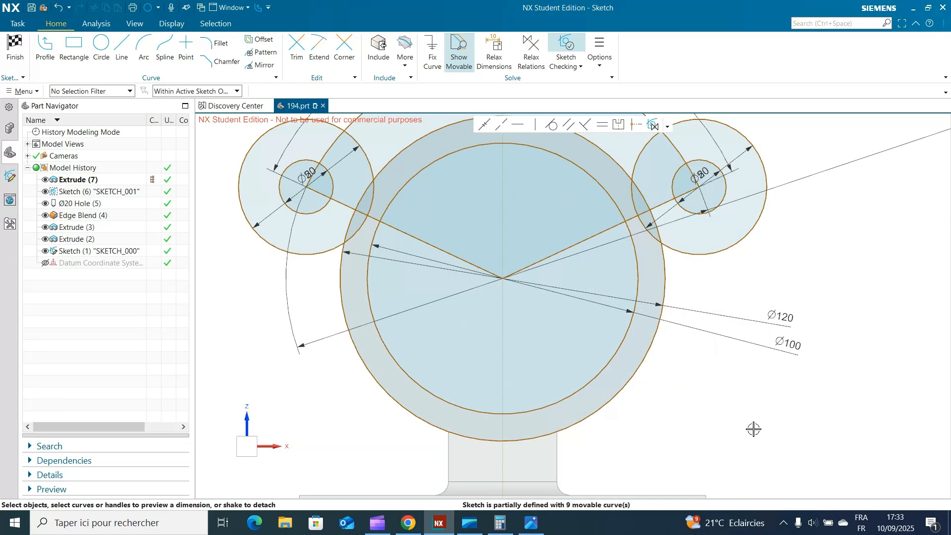
left_click(537, 529)
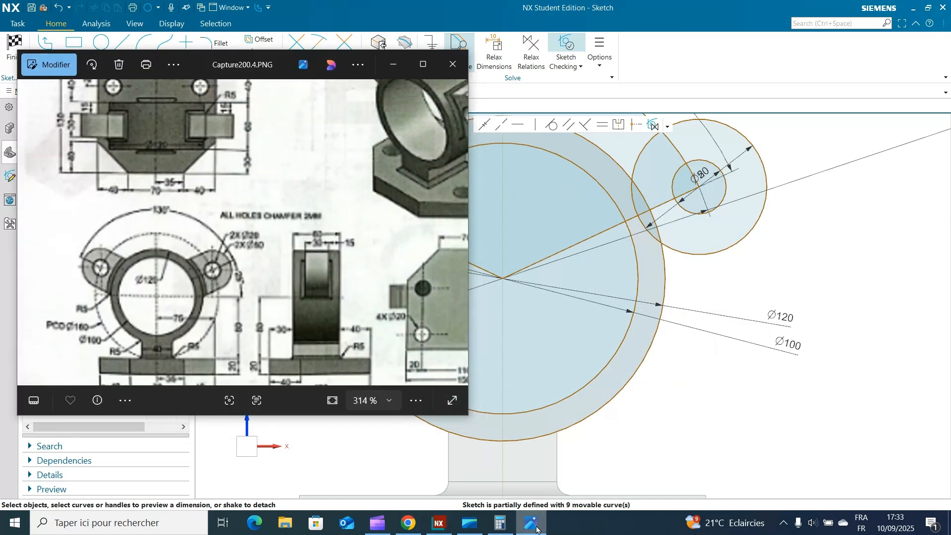
left_click(537, 529)
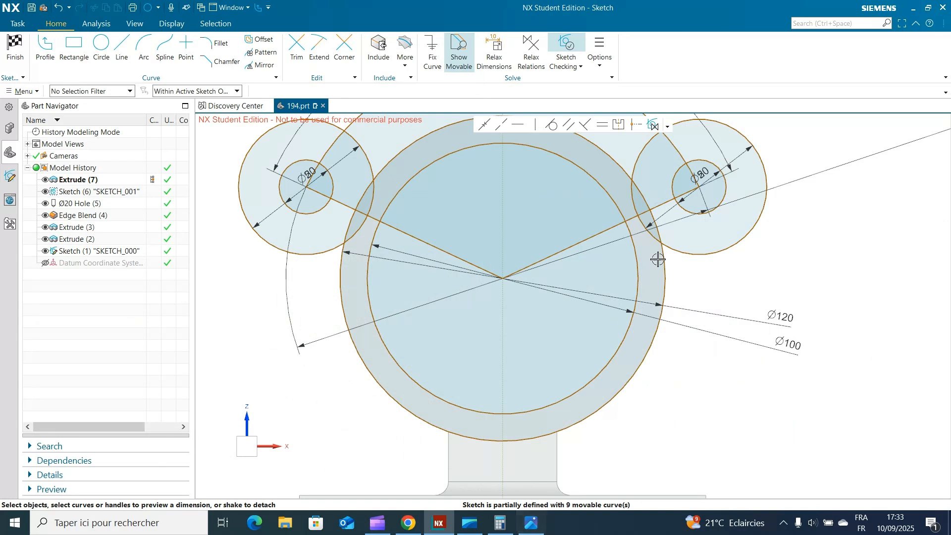
left_click(698, 188)
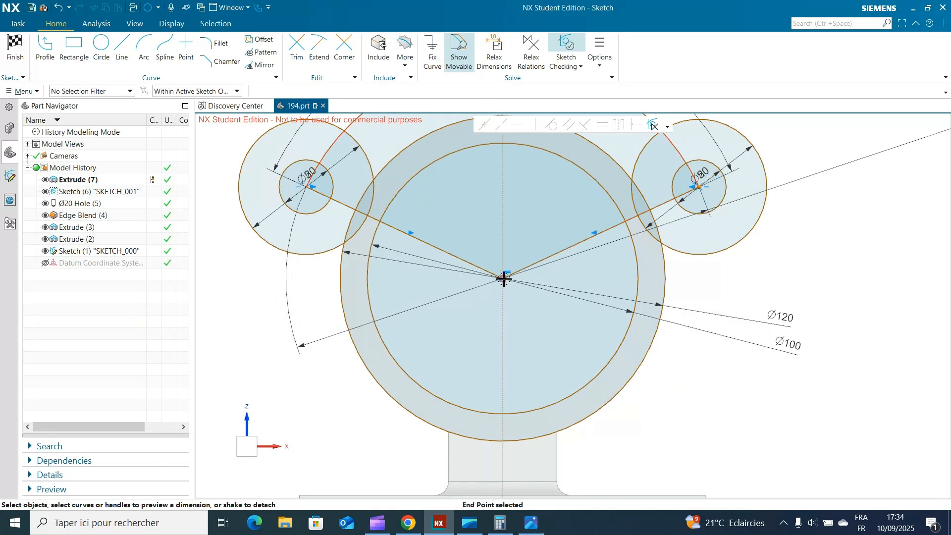
left_click(503, 278)
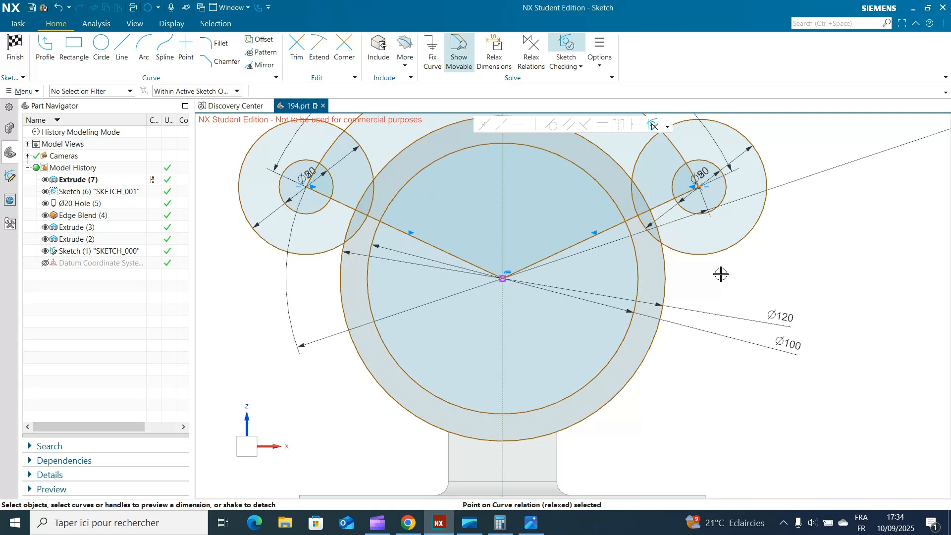
left_click(503, 278)
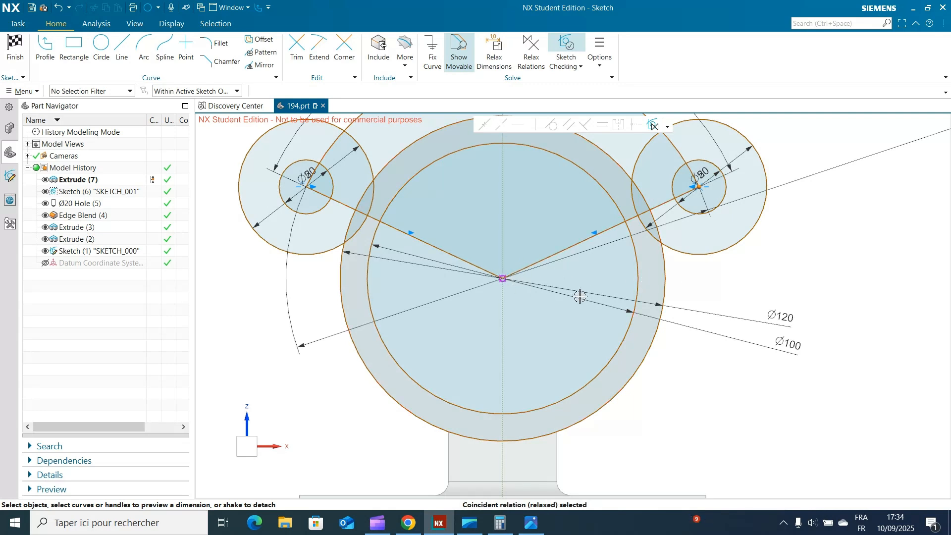
left_click(502, 277)
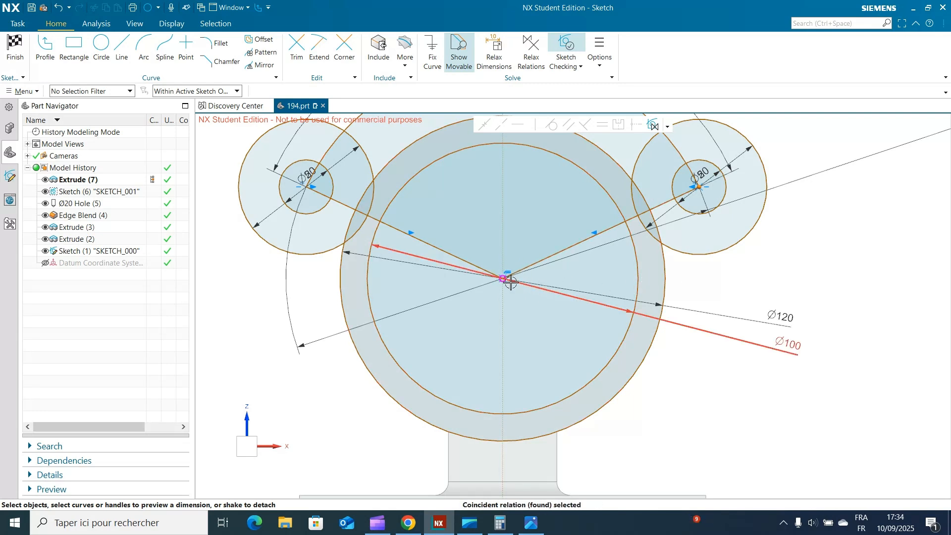
left_click(503, 278)
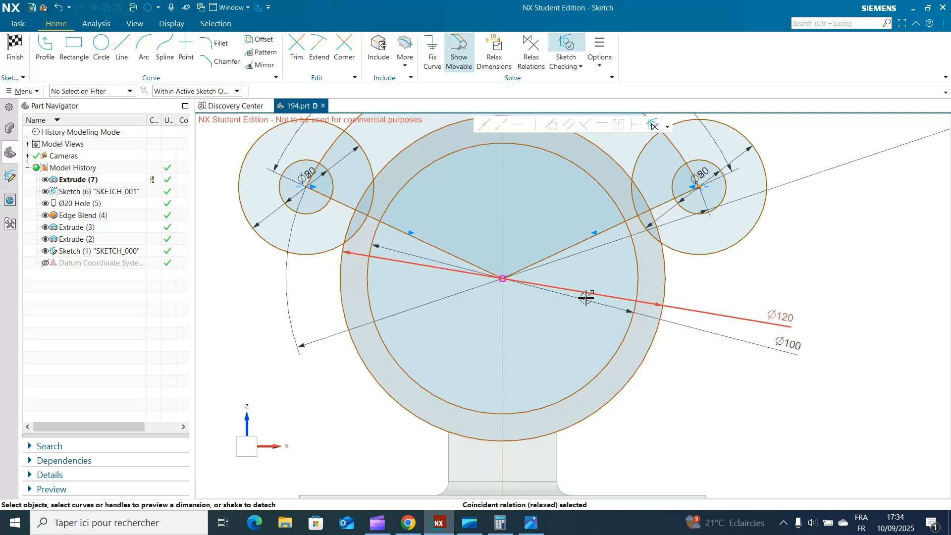
left_click(503, 278)
left_click(503, 277)
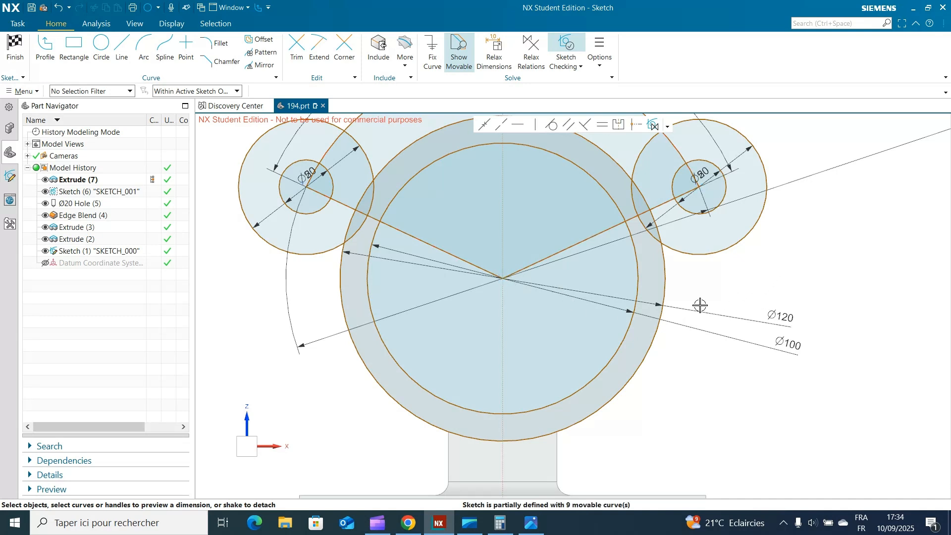
Step: Draw a horizontal line through the ring's centre, extending beyond the ring's outer circle on both sides
left_click(121, 47)
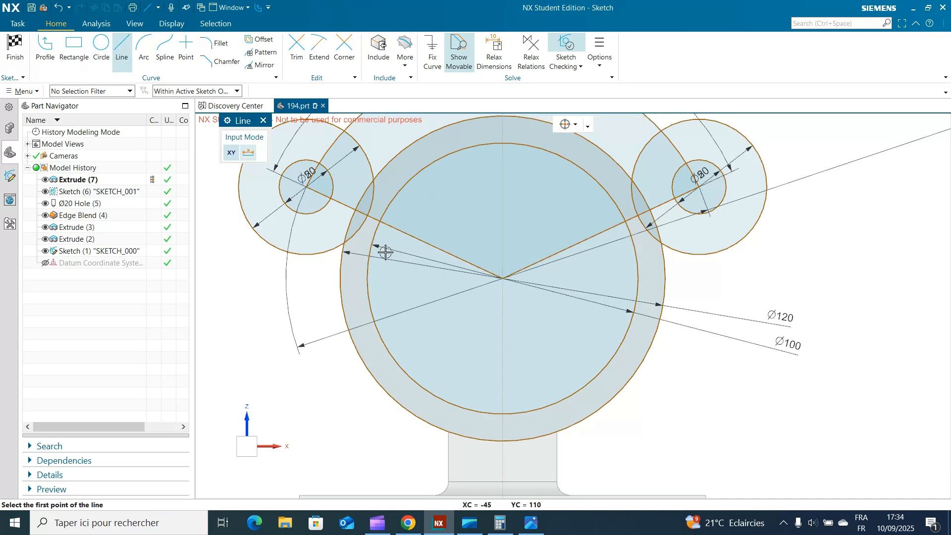
left_click(320, 278)
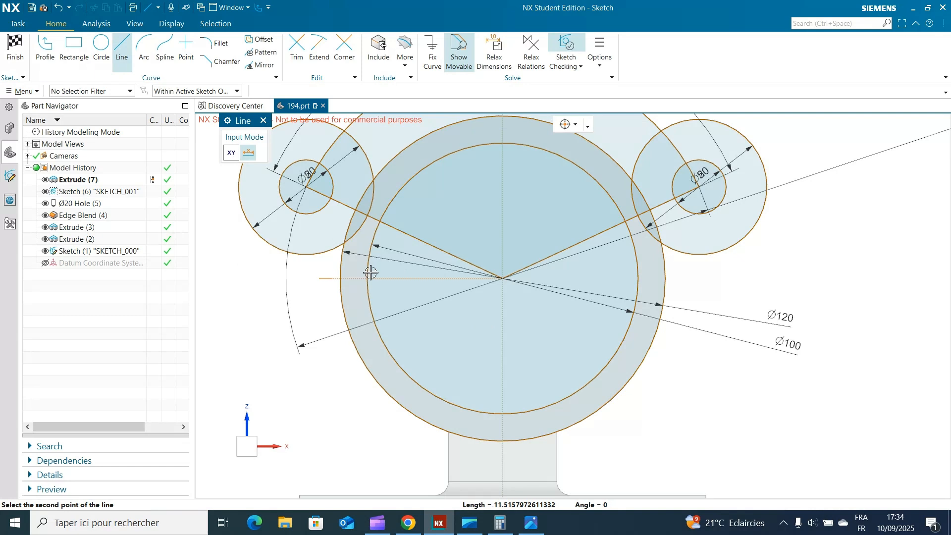
left_click(752, 279)
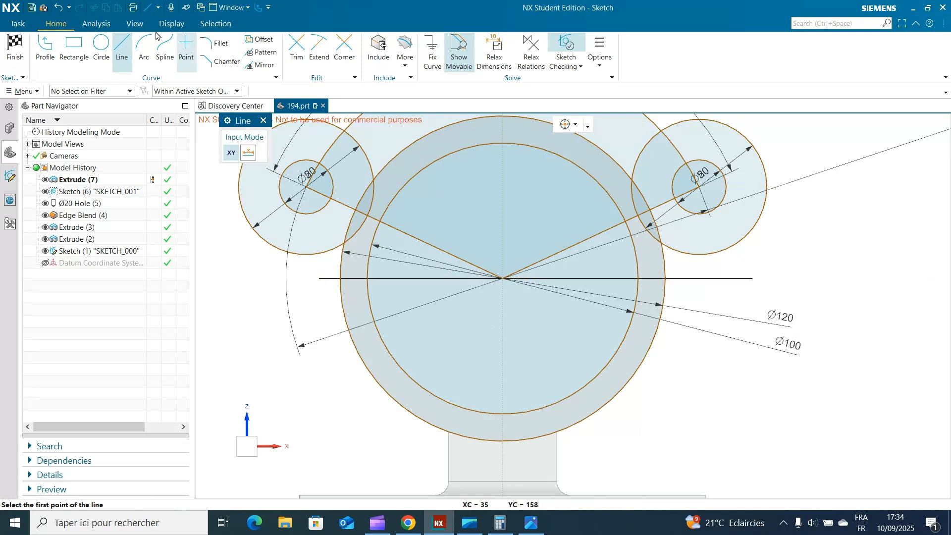
left_click(263, 121)
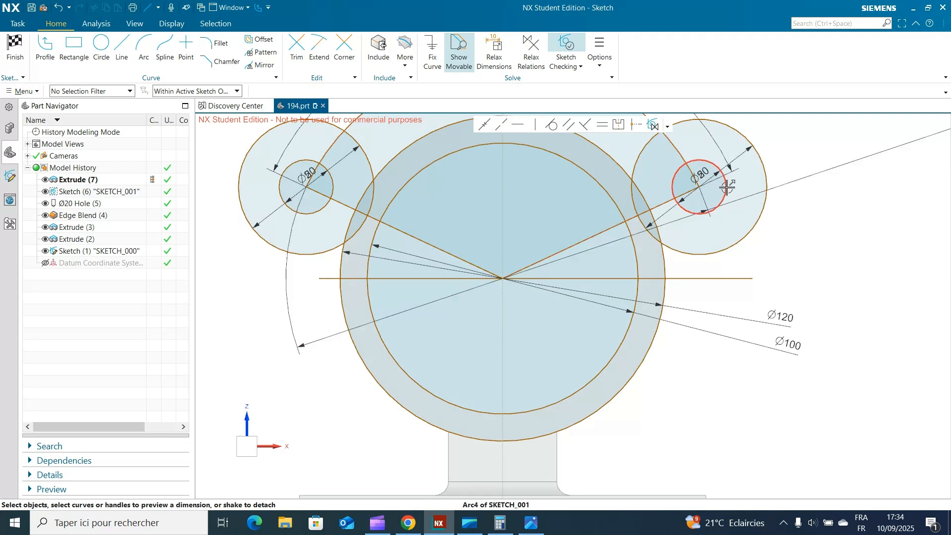
Step: Dimension the vertical distance from the right lug's centre to the horizontal centre line and compare it with the reference drawing
left_click(699, 187)
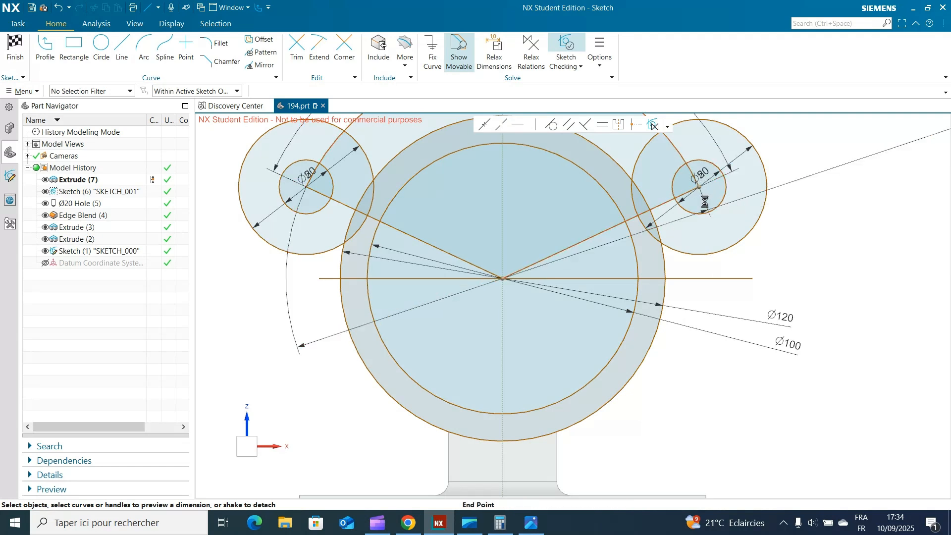
left_click(704, 278)
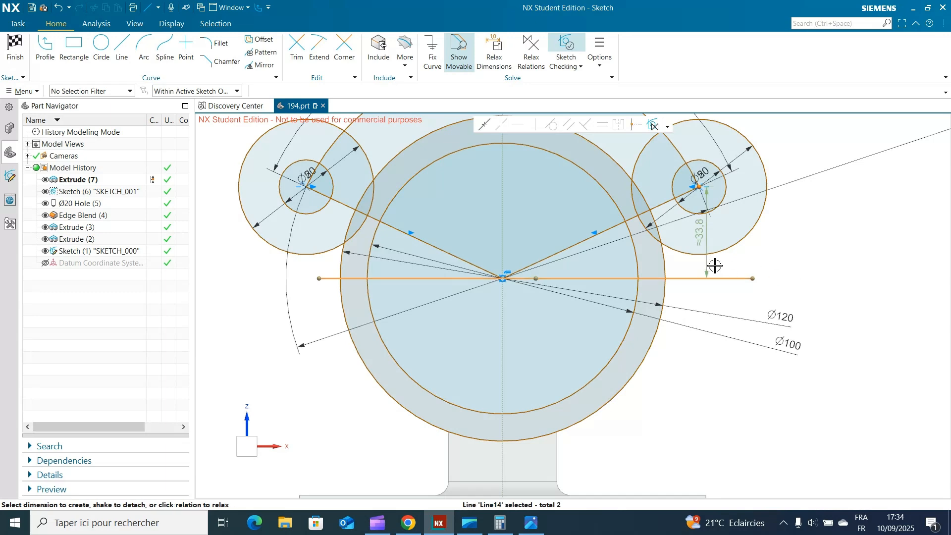
left_click(830, 256)
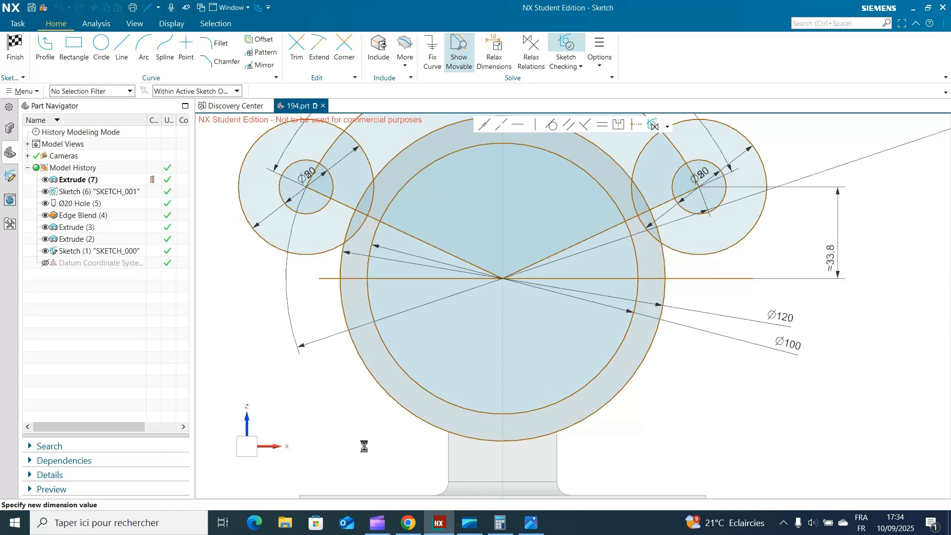
left_click(532, 523)
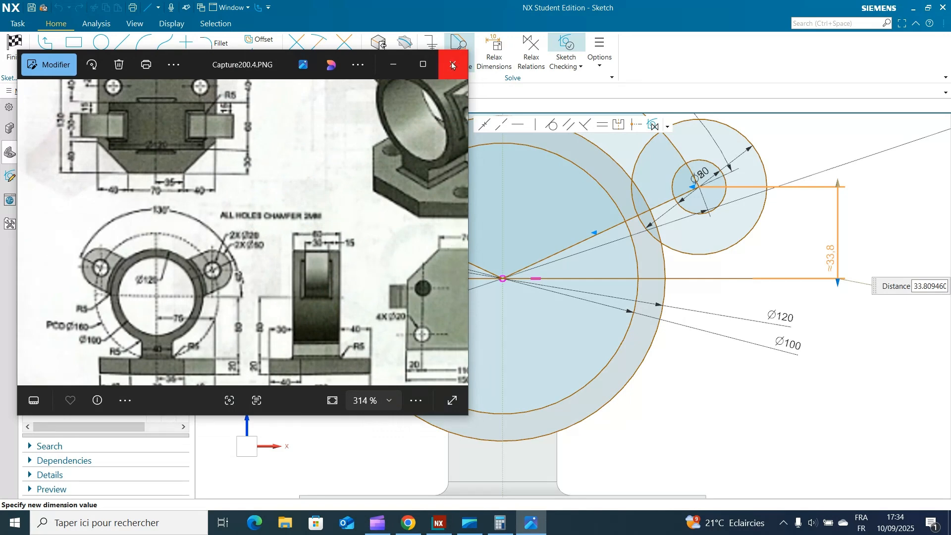
left_click(392, 65)
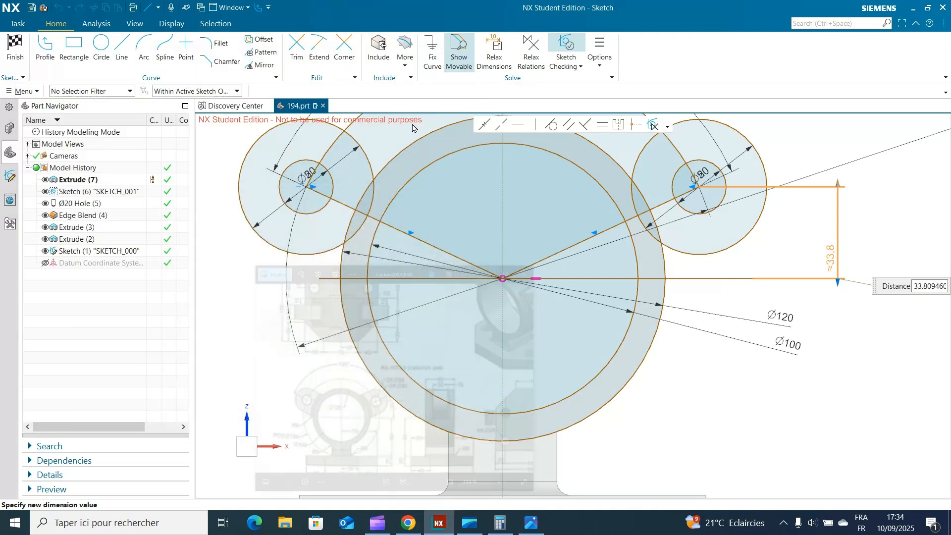
left_click(874, 205)
scroll(876, 207, "up", 3)
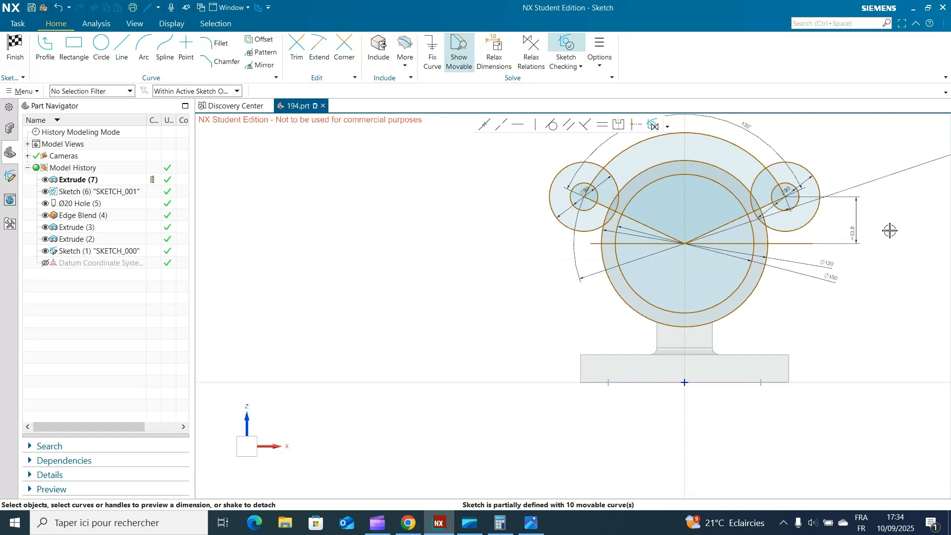
Step: Trim away the 160 mm diameter arc that runs between the two lug centres above the ring
middle_click_drag(894, 240, 830, 293, "shift")
scroll(824, 284, "down", 1)
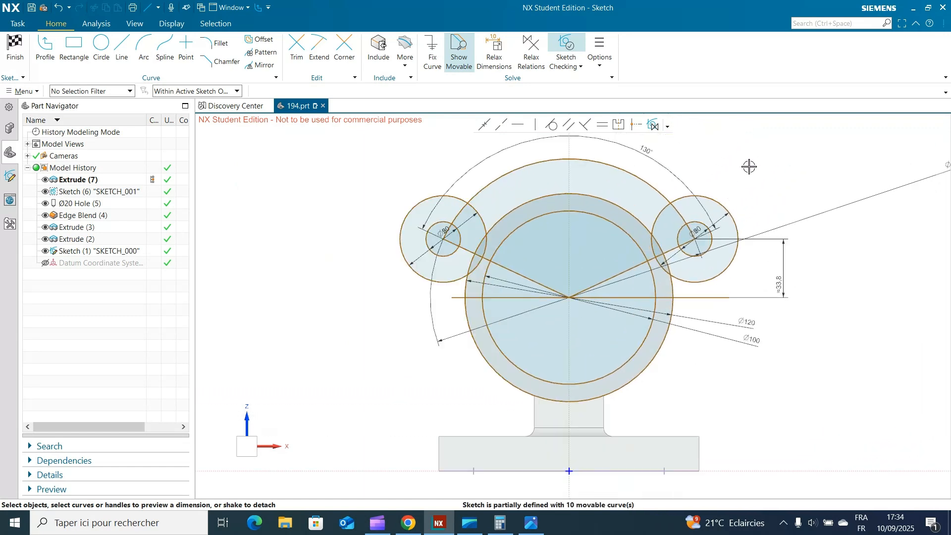
middle_click_drag(767, 155, 749, 168, "shift")
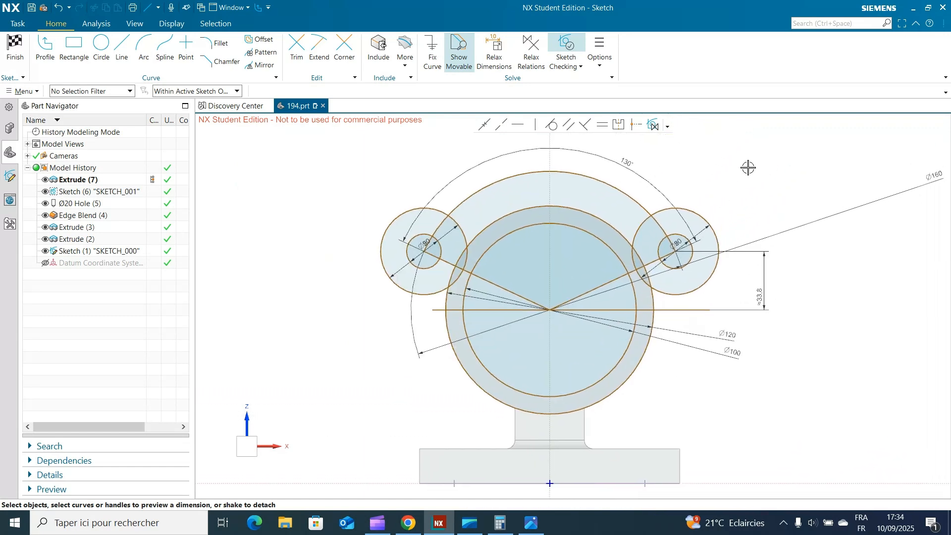
left_click(296, 50)
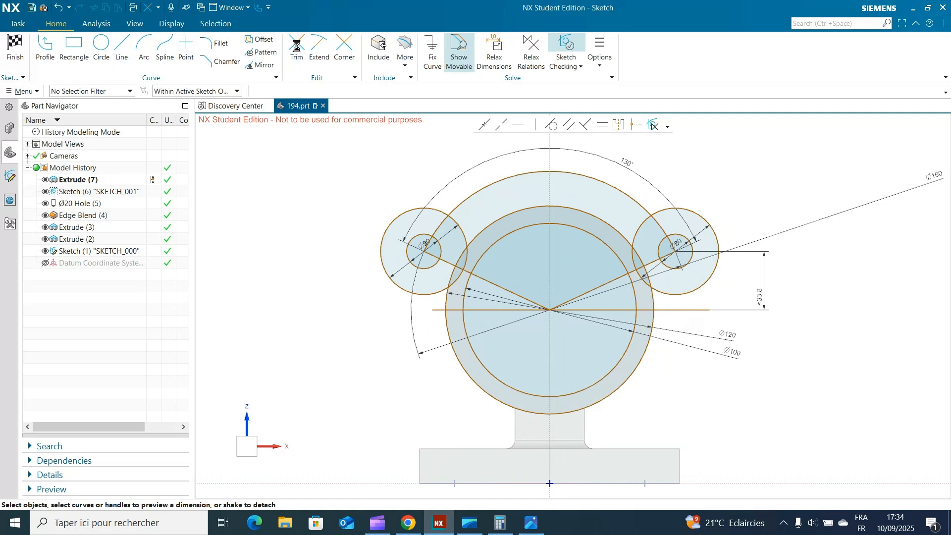
left_click(486, 187)
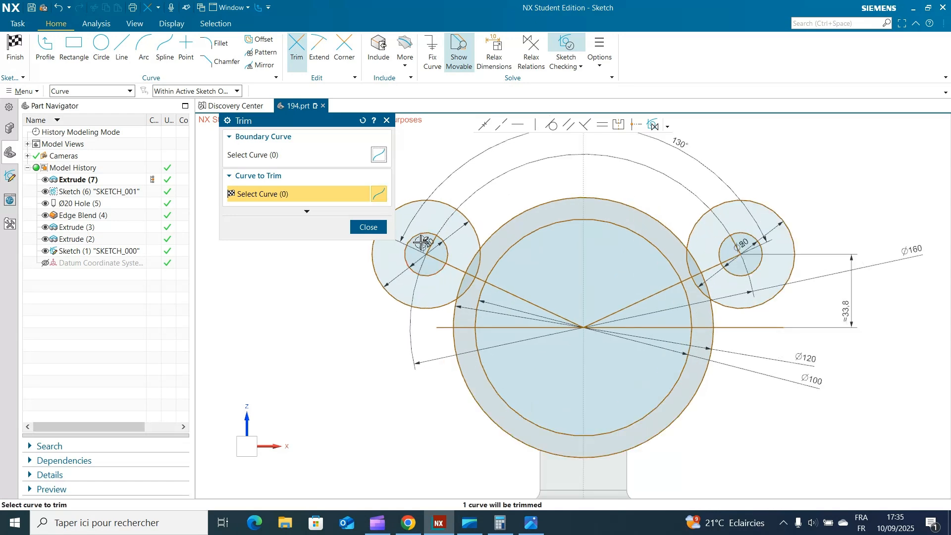
scroll(433, 242, "up", 6)
scroll(654, 302, "down", 4)
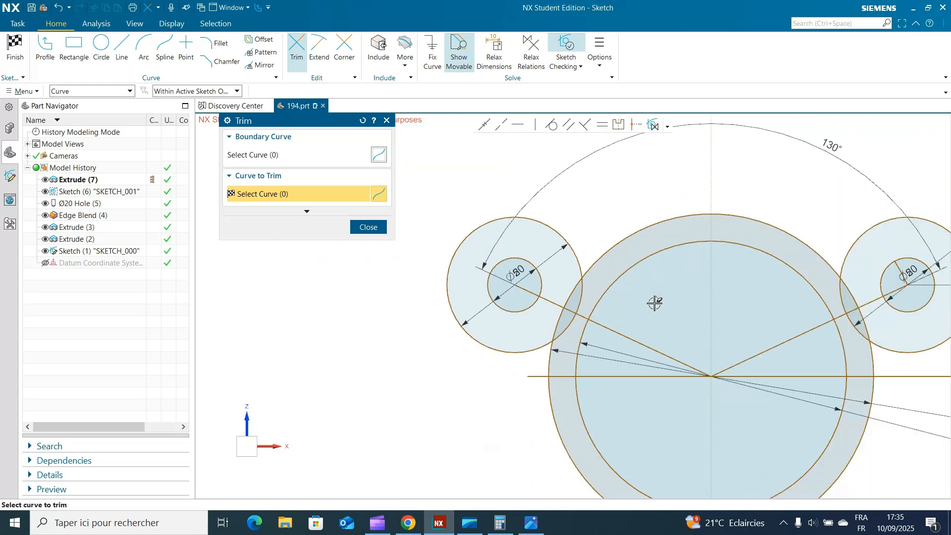
scroll(866, 289, "up", 4)
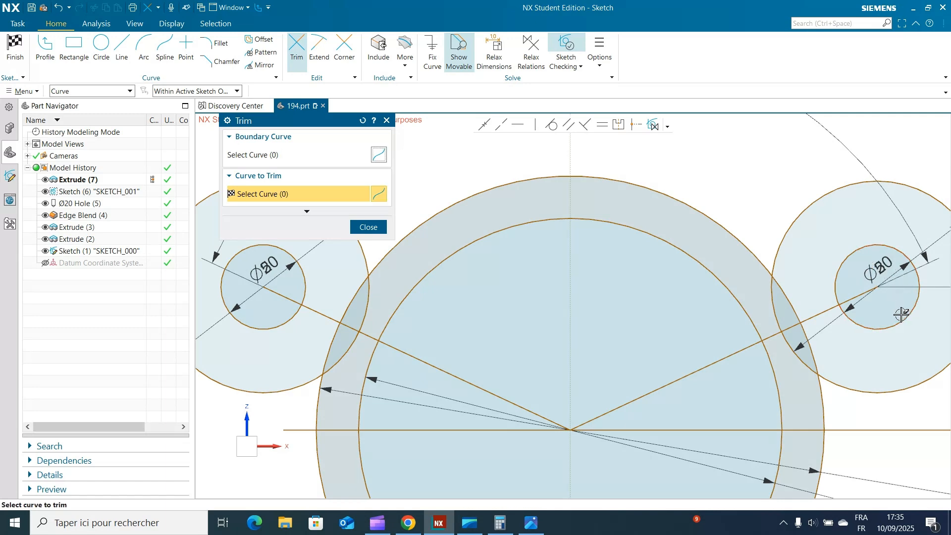
scroll(899, 315, "down", 4)
middle_click_drag(879, 188, 607, 144, "shift")
left_click(387, 121)
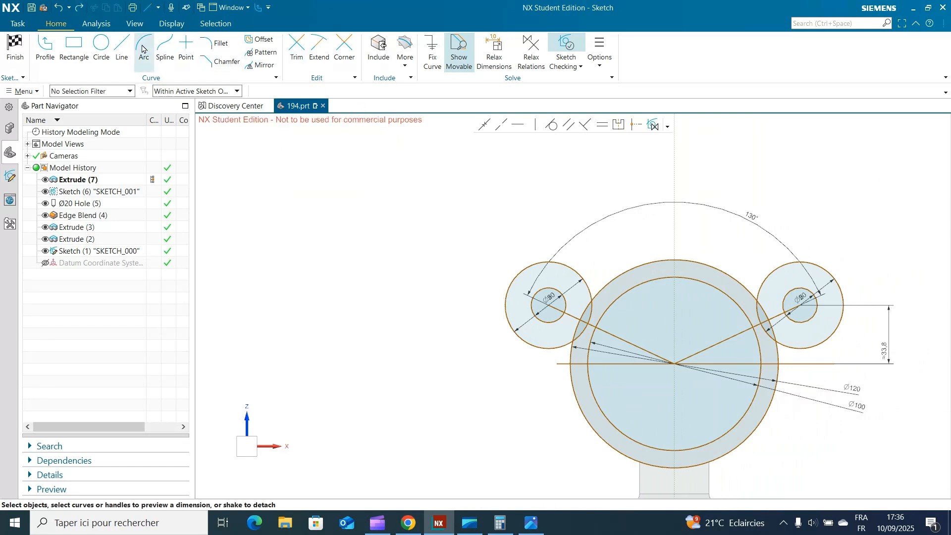
Step: Draw two slanted lines joining the right lug's 50 mm circle to the ring's outer circle, one below and one above the lug
left_click(121, 47)
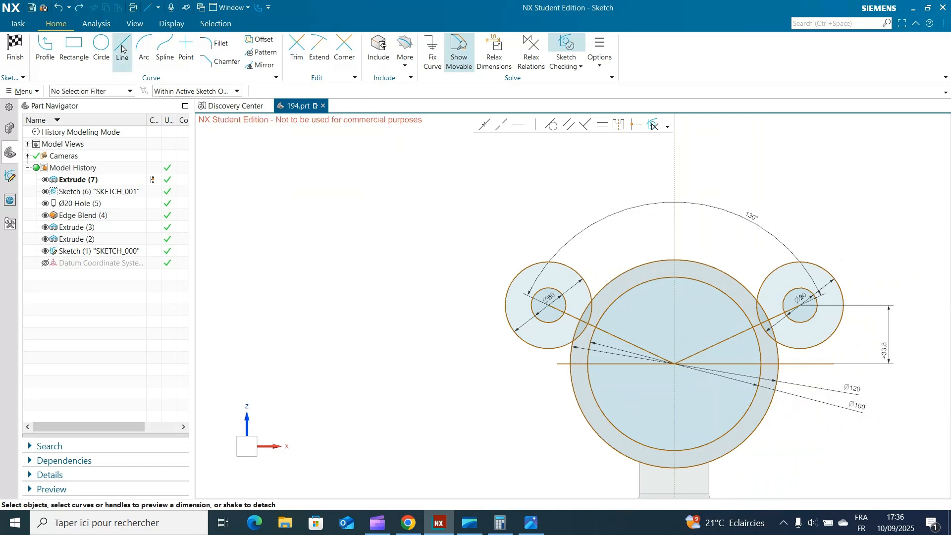
left_click(817, 347)
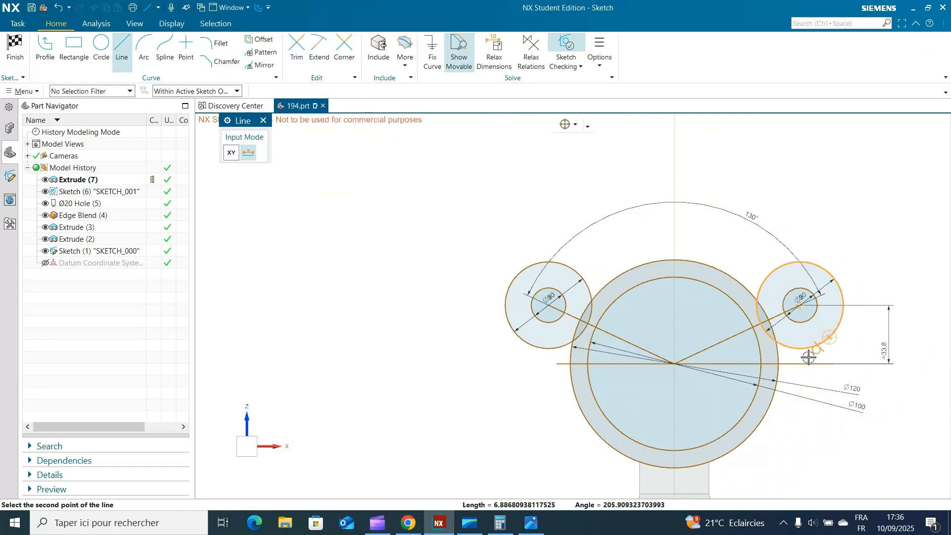
left_click(779, 364)
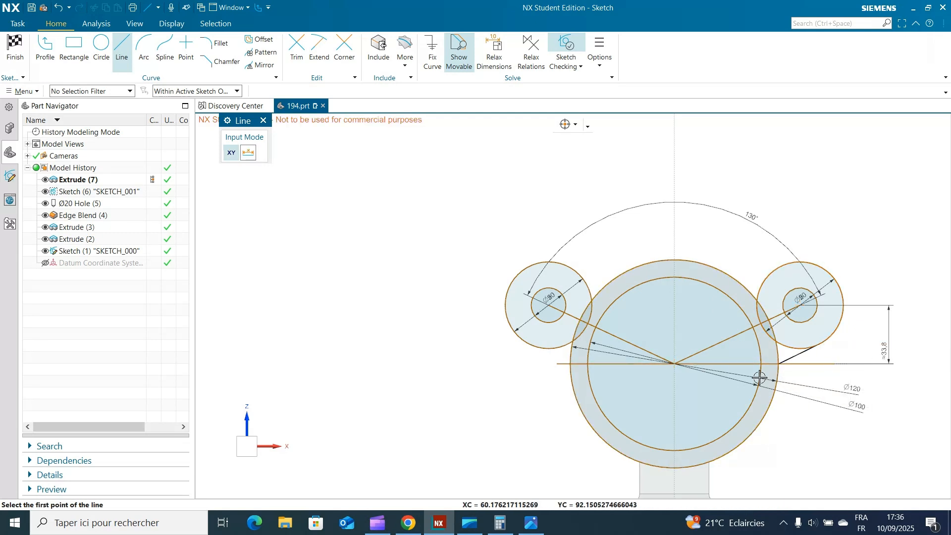
left_click(782, 267)
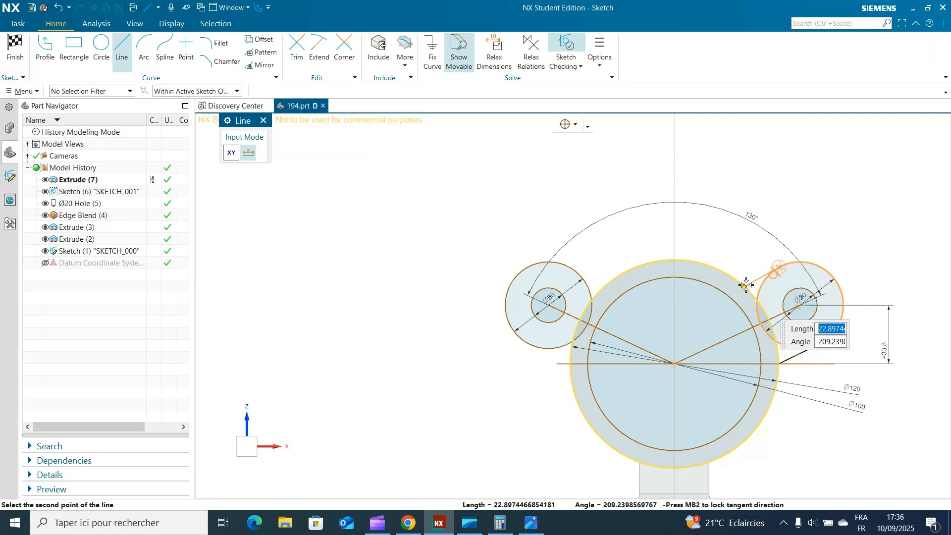
left_click(745, 287)
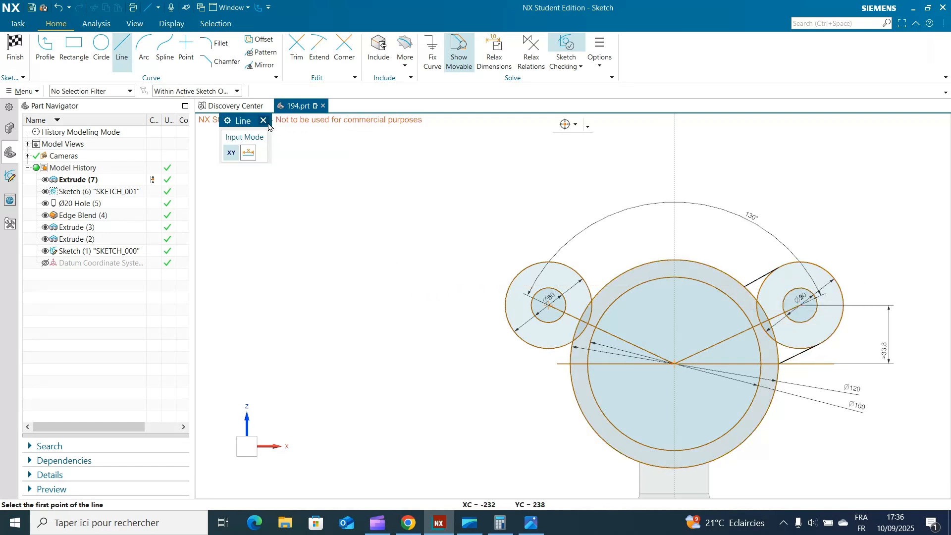
left_click(263, 120)
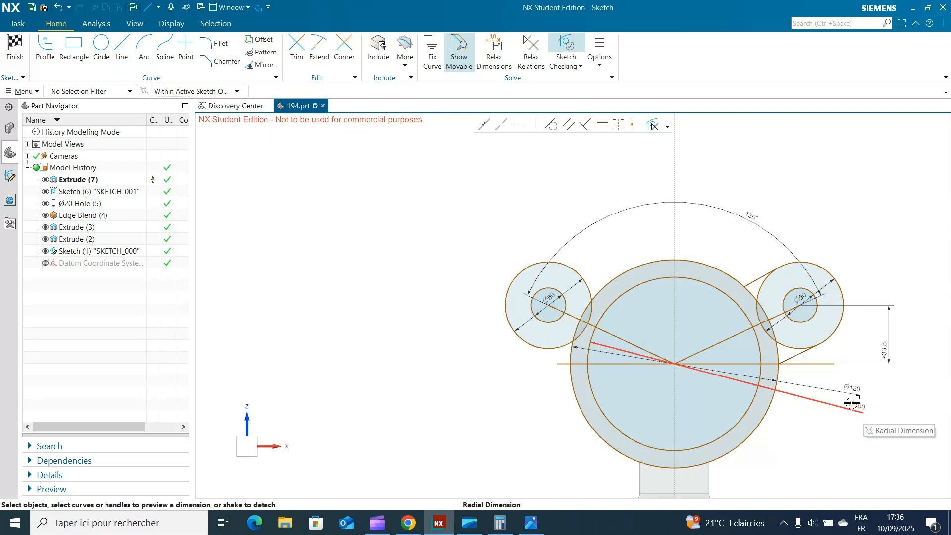
Step: Make the right lug's upper joining line parallel to its lower joining line
left_click(568, 125)
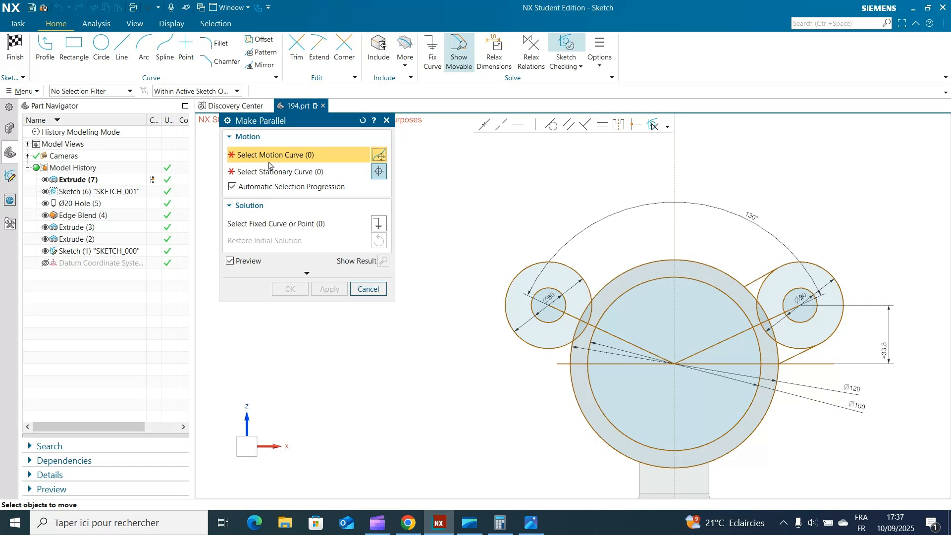
left_click(767, 280)
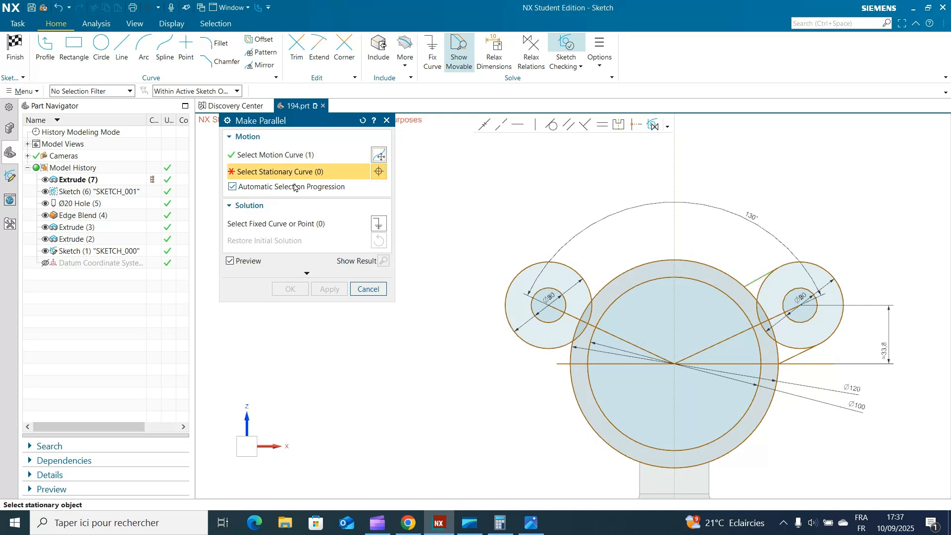
left_click(793, 356)
left_click(342, 291)
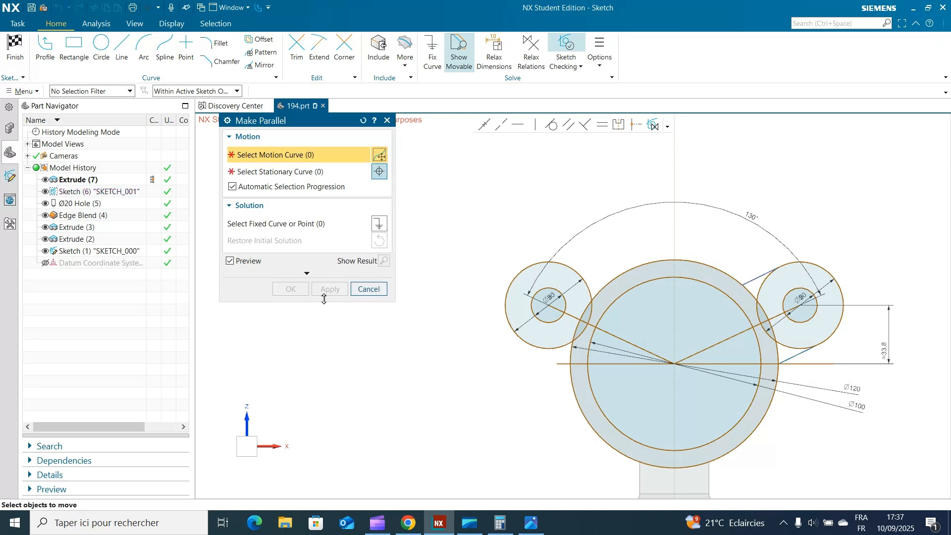
left_click(386, 123)
Step: Trim away the segments of the right lug's 50 mm circle that lie between its joining lines and inside the ring
key("t")
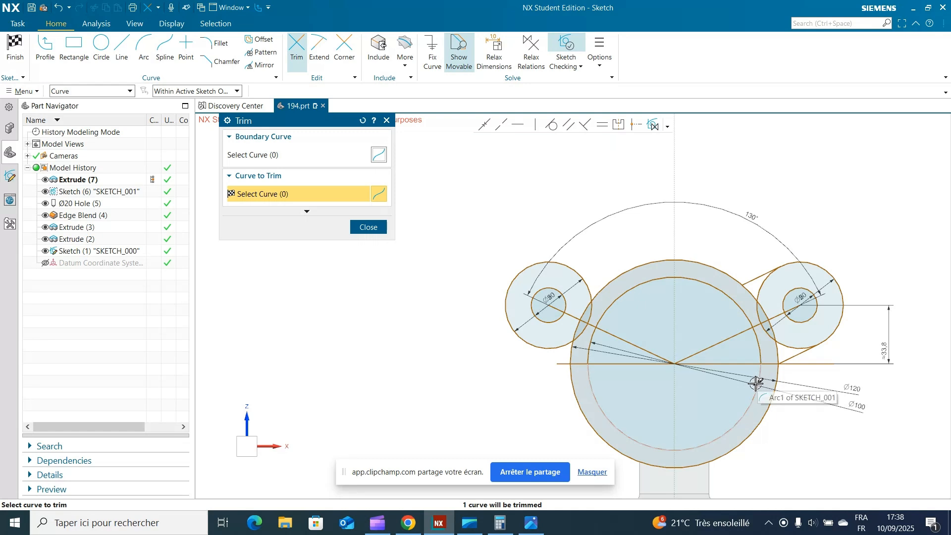
left_click(765, 331)
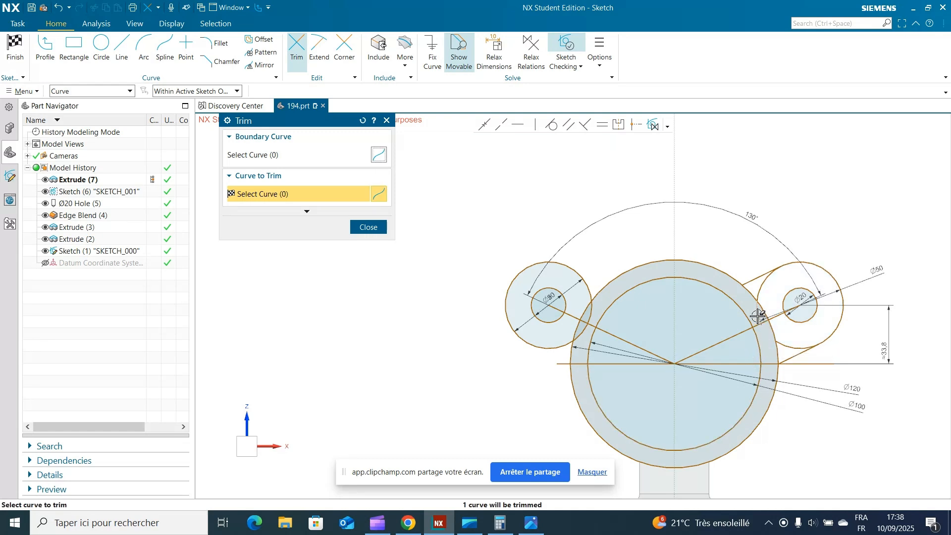
left_click(758, 315)
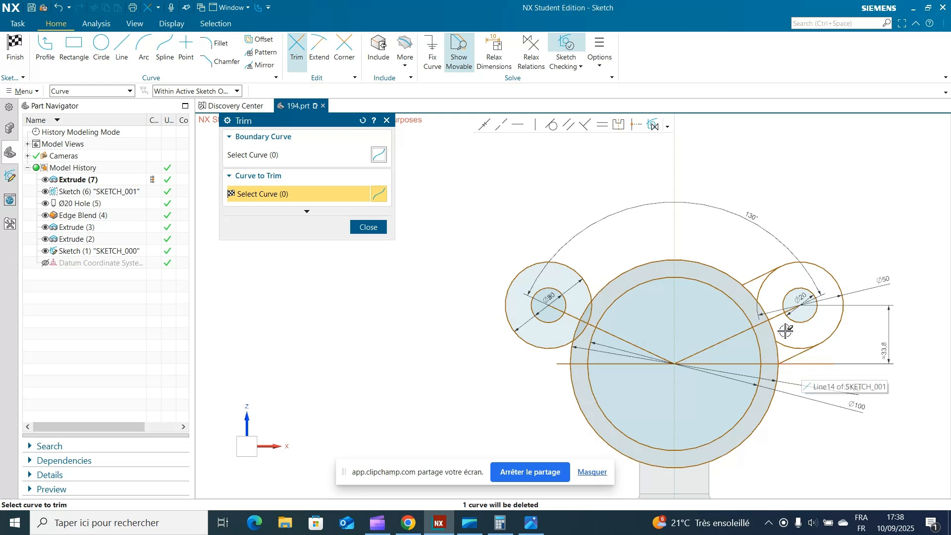
left_click(792, 345)
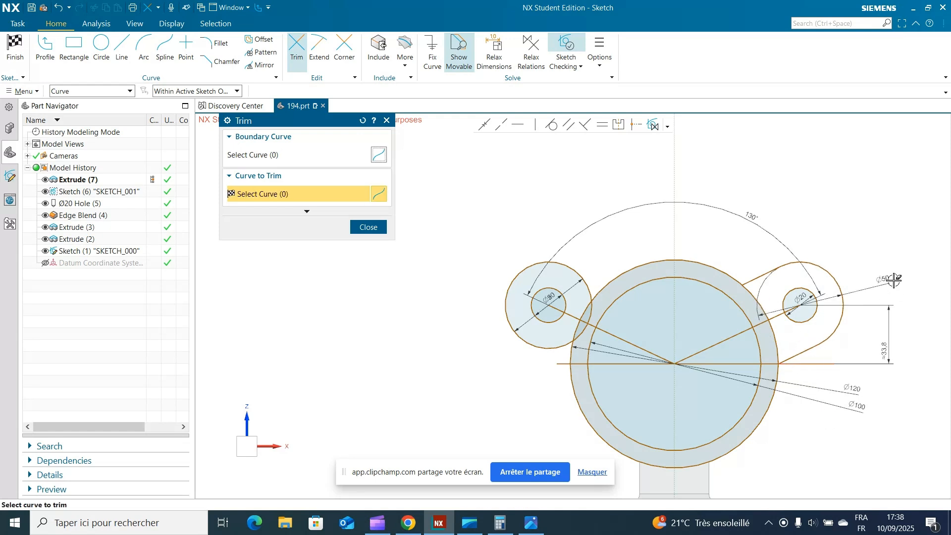
Step: Draw a three-point arc along the ring's outer circle between the ring ends of the right lug's joining lines, closing the lug profile
mouse_move(876, 246)
middle_mouse_down()
mouse_move(800, 265)
mouse_move(871, 252)
middle_mouse_up()
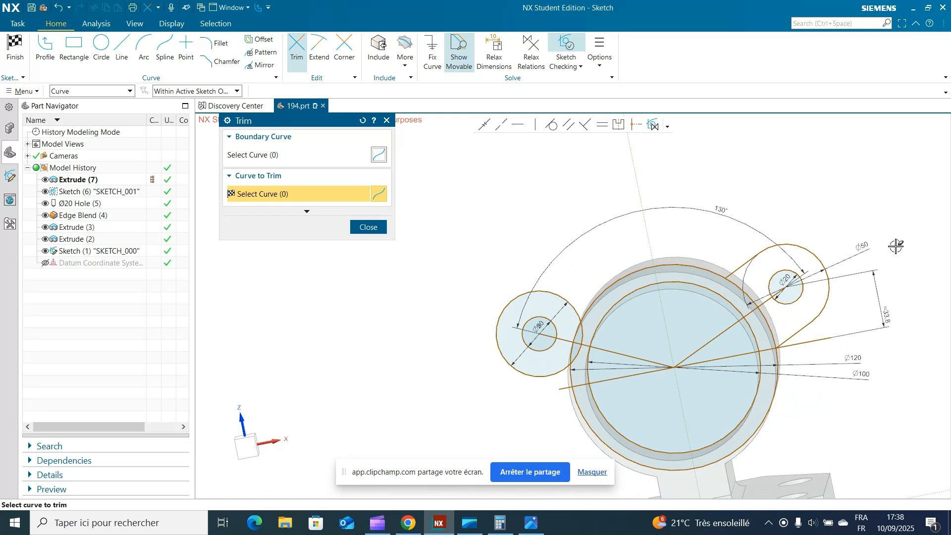
left_click(144, 51)
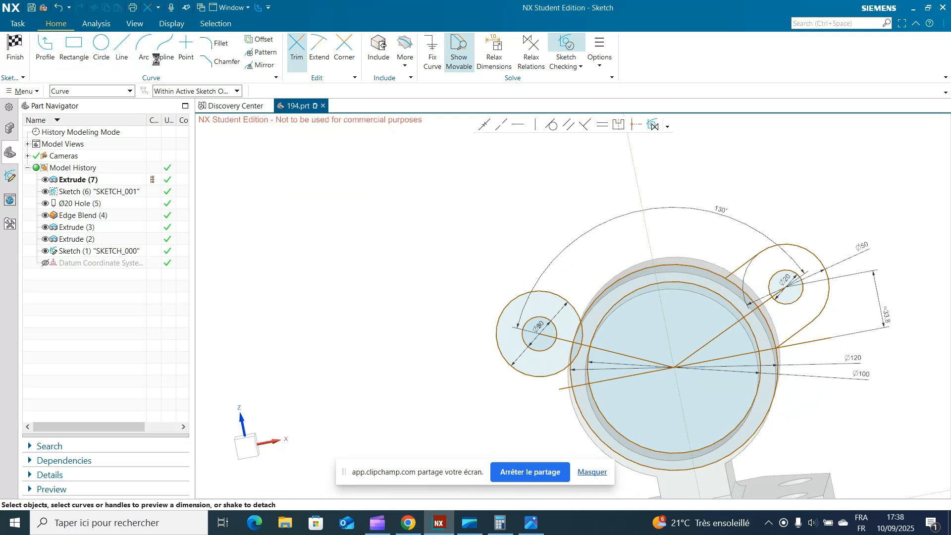
left_click(727, 277)
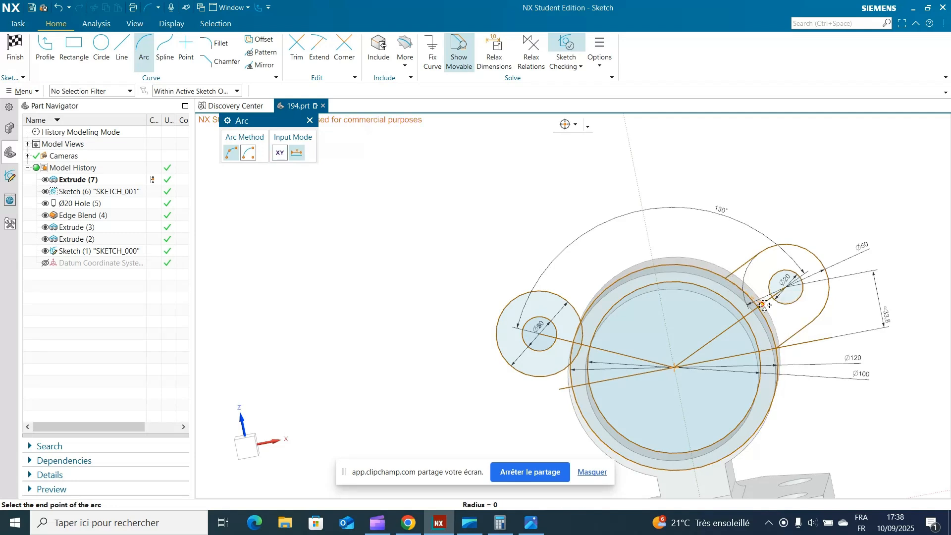
left_click(778, 348)
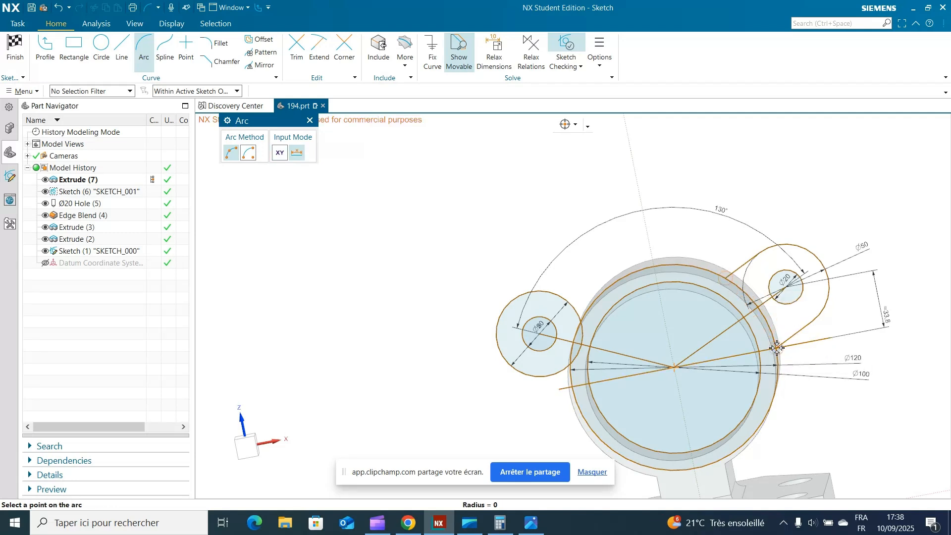
left_click(741, 286)
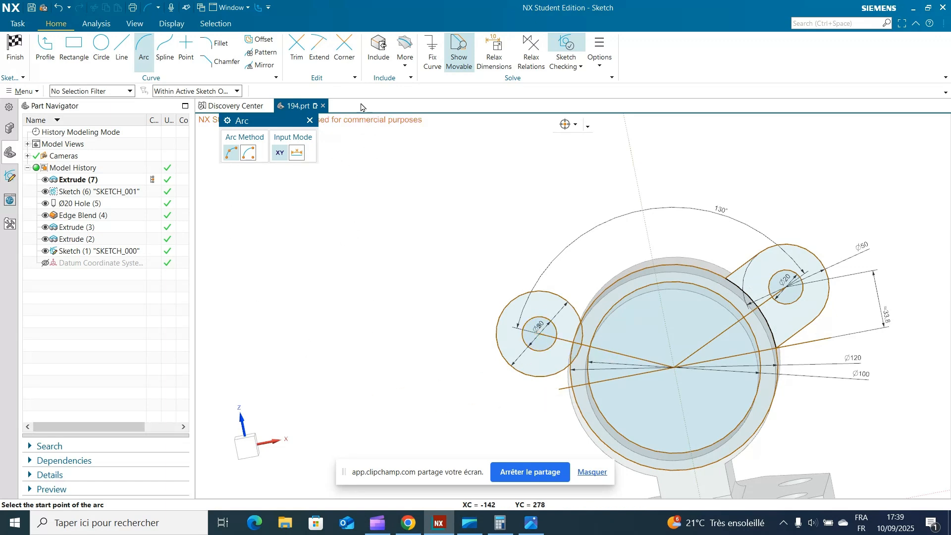
left_click(311, 122)
Step: Draw two slanted lines joining the left lug's 50 mm circle to the ring's outer circle, one below and one above the lug
mouse_move(388, 172)
middle_mouse_down()
mouse_move(359, 207)
mouse_move(335, 208)
mouse_move(401, 165)
mouse_move(396, 184)
mouse_move(370, 148)
mouse_move(377, 170)
middle_mouse_up()
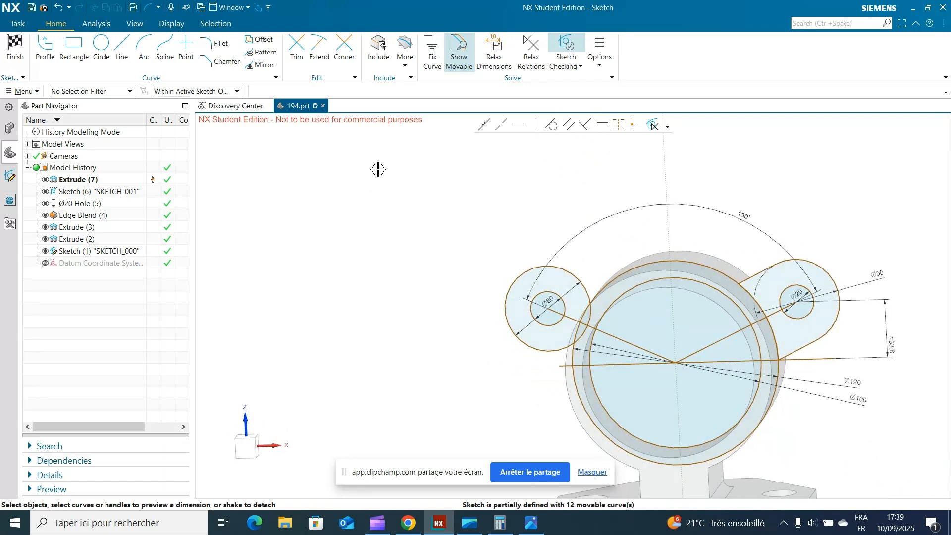
middle_click_drag(377, 170, 394, 161)
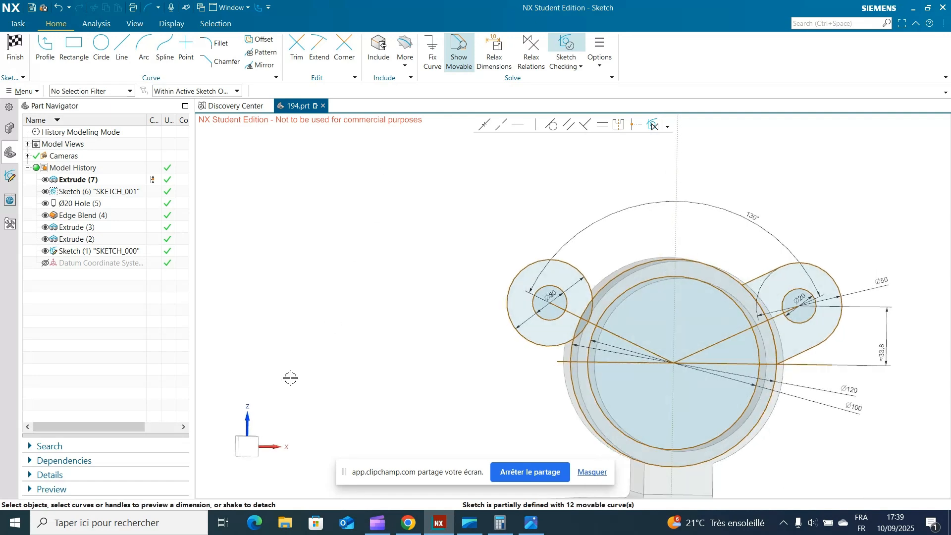
key("F8")
left_click(594, 474)
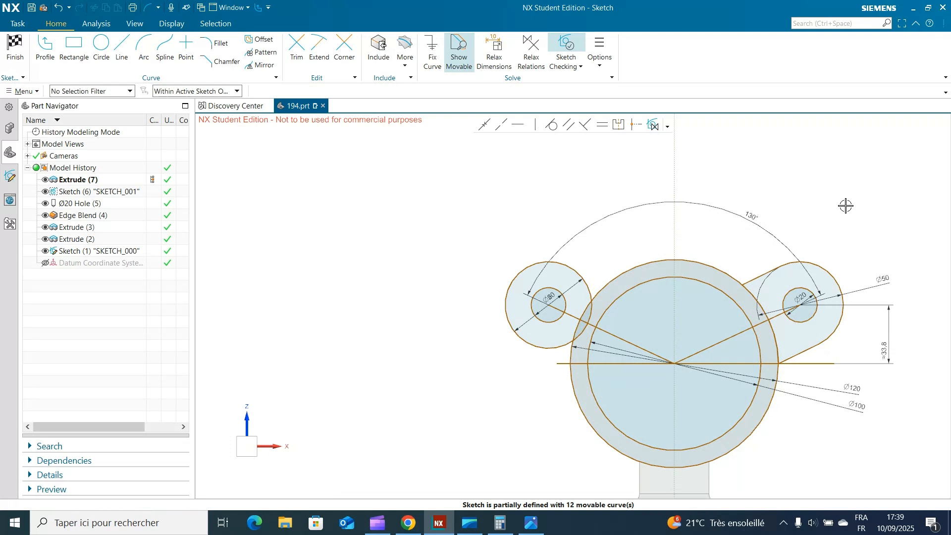
left_click(122, 50)
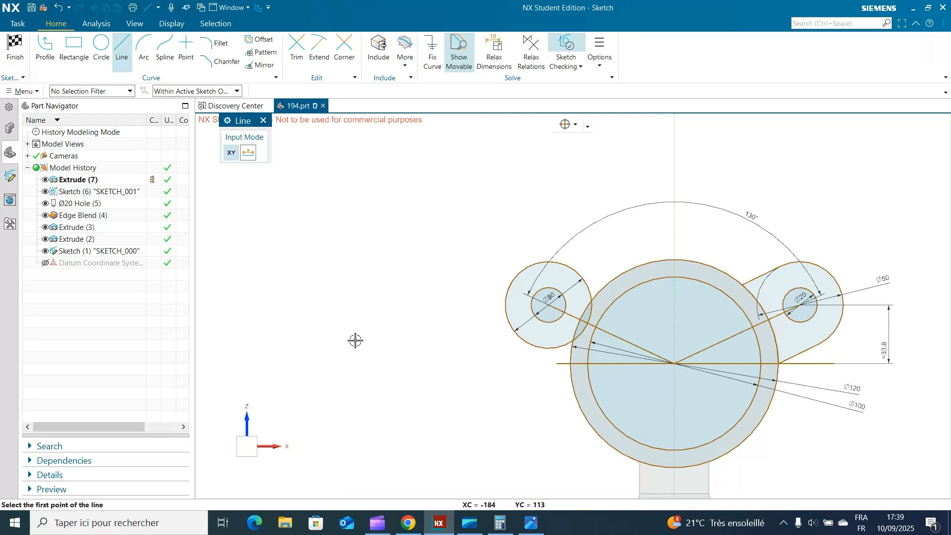
left_click(517, 339)
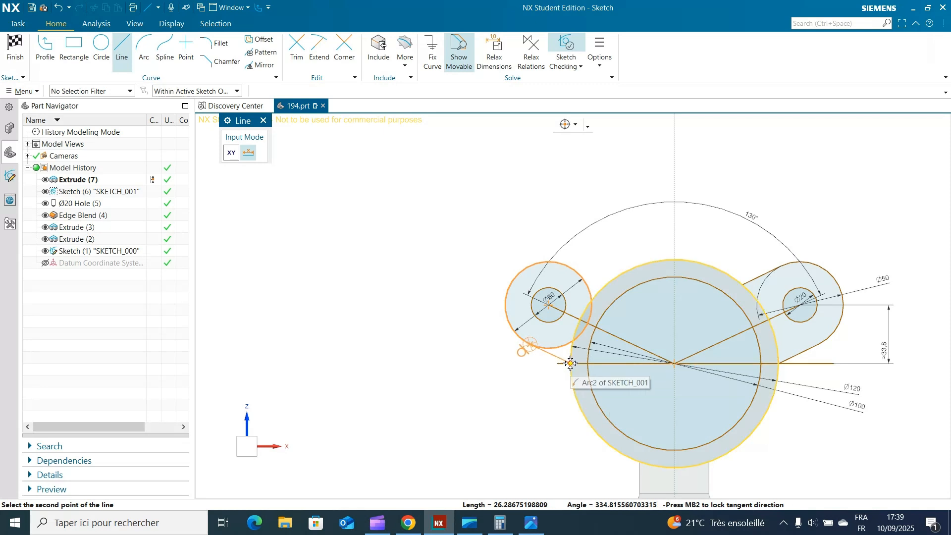
left_click(569, 364)
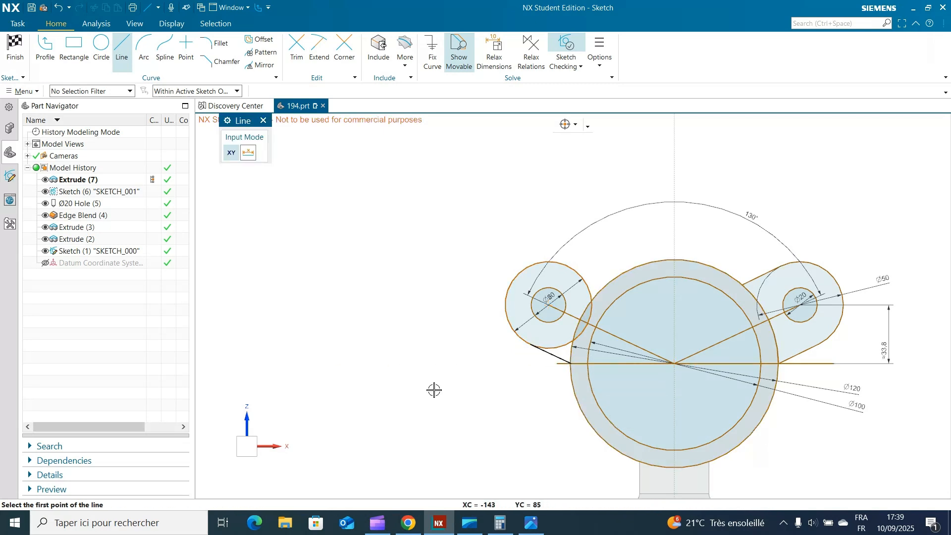
left_click(568, 266)
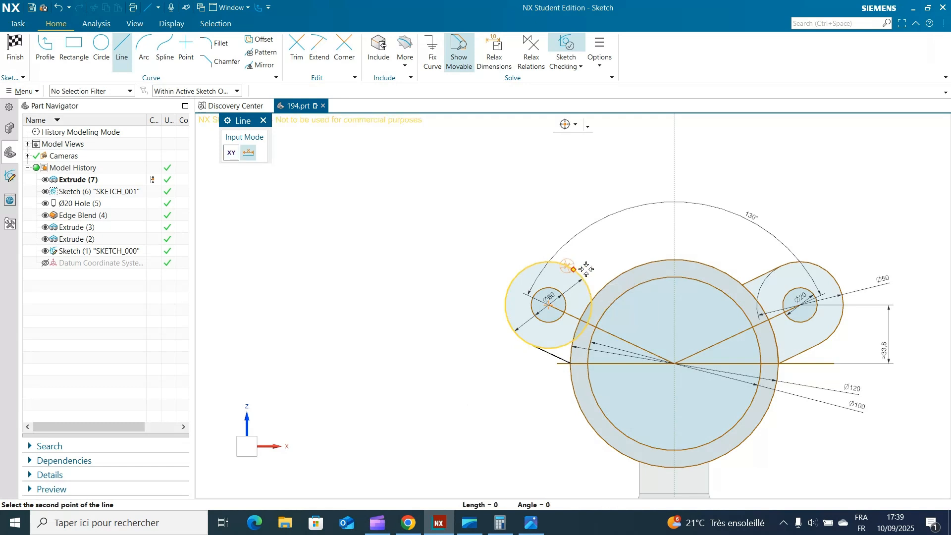
left_click(608, 284)
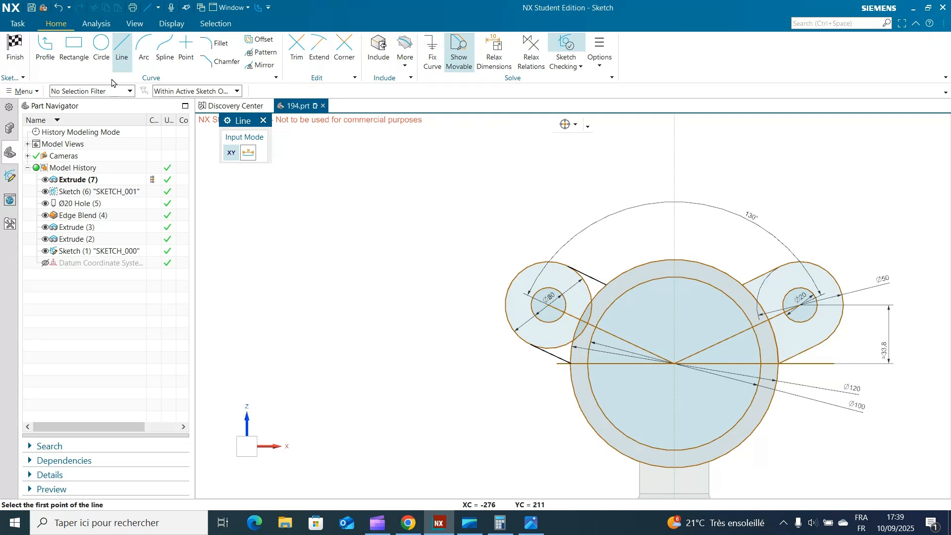
left_click(262, 121)
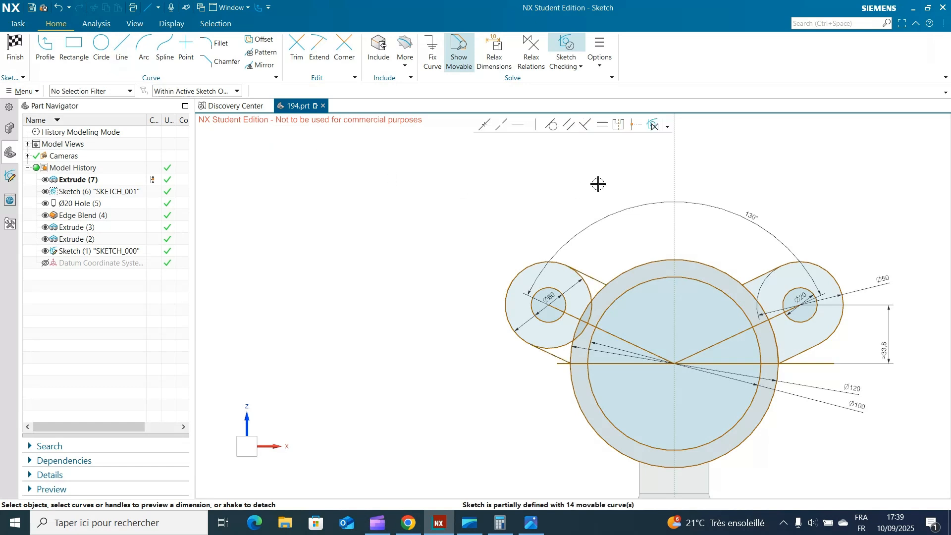
Step: Make the left lug's upper joining line parallel to its lower joining line
left_click(570, 126)
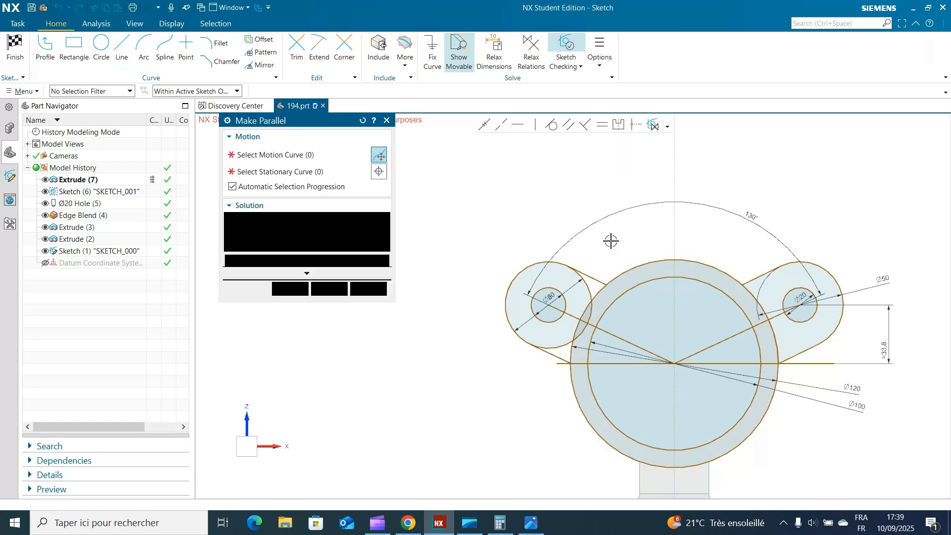
left_click(597, 279)
left_click(557, 356)
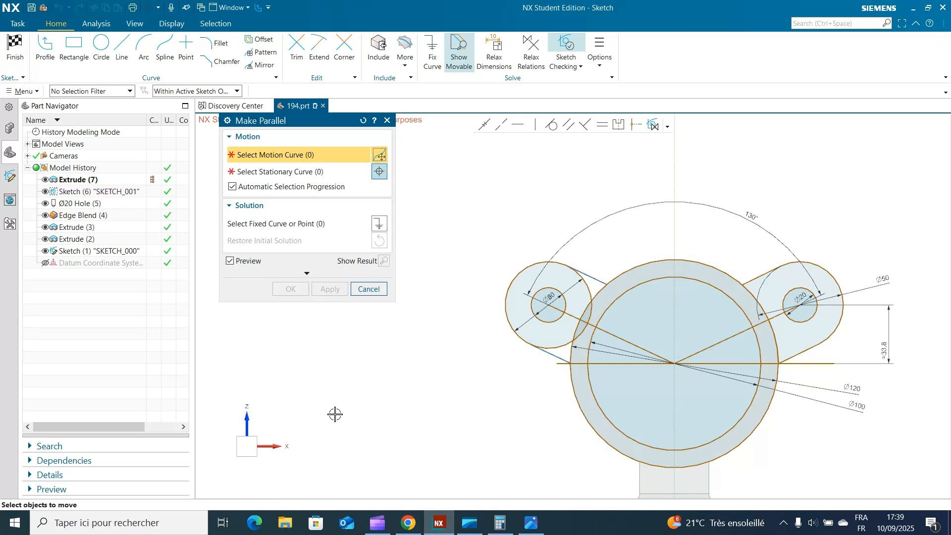
left_click(387, 120)
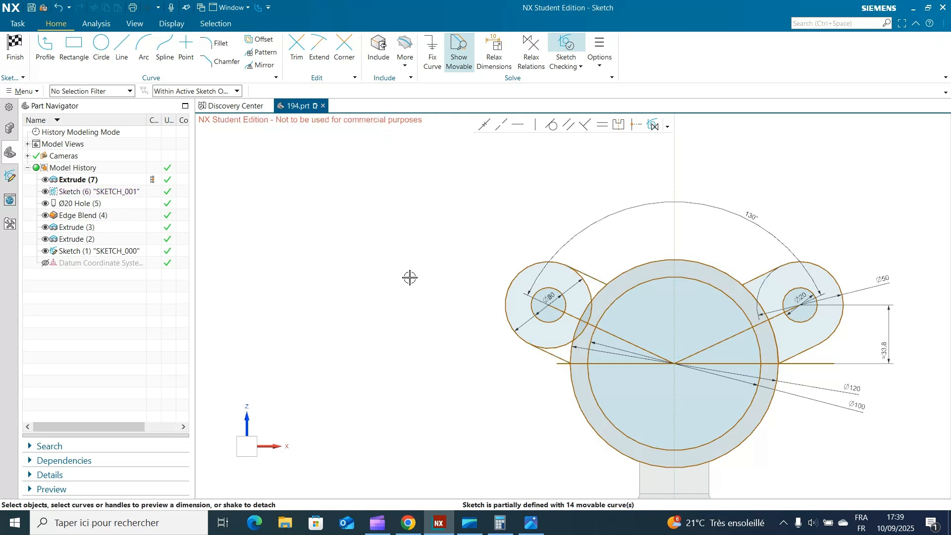
left_click(567, 126)
left_click(590, 276)
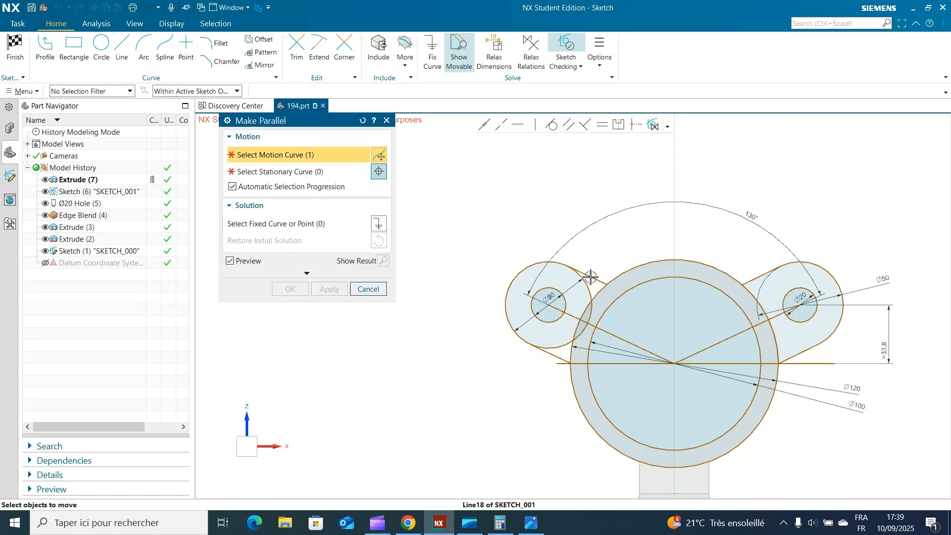
left_click(559, 358)
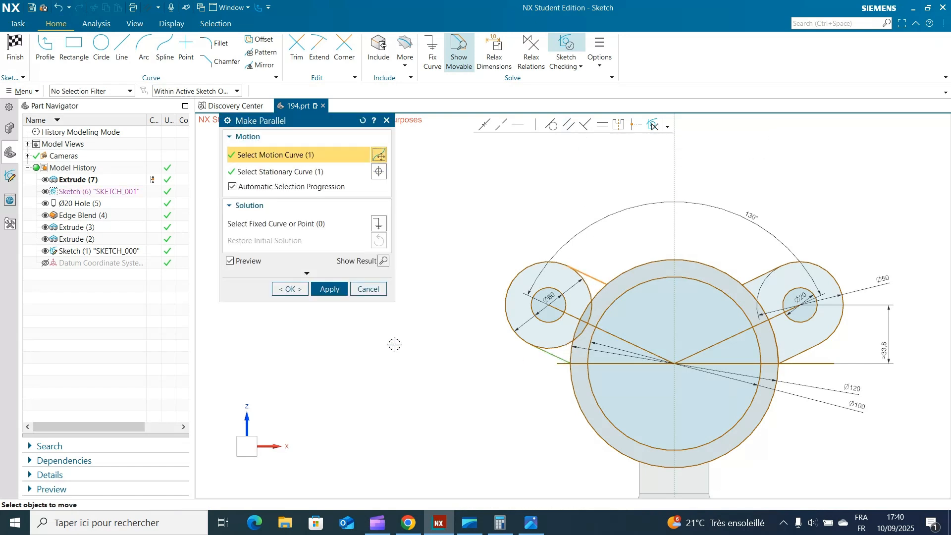
left_click(329, 289)
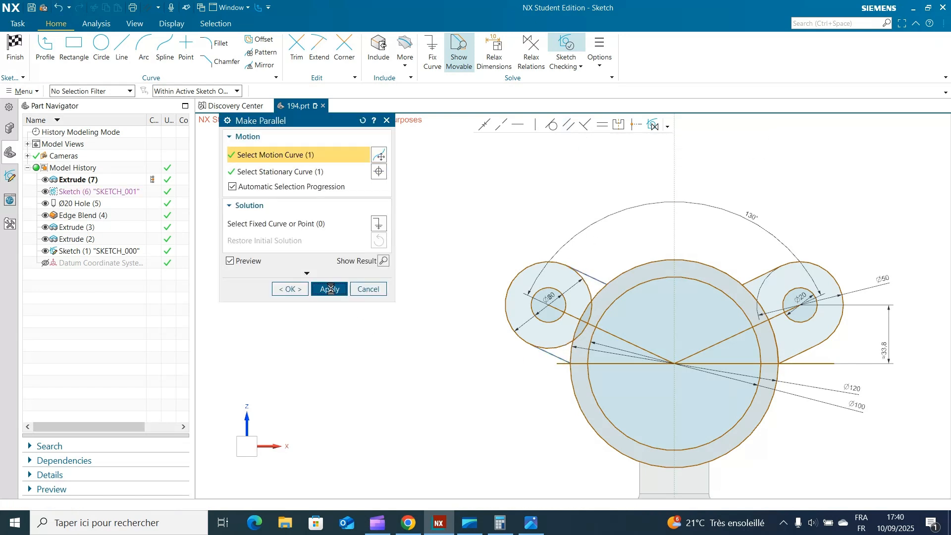
left_click(388, 120)
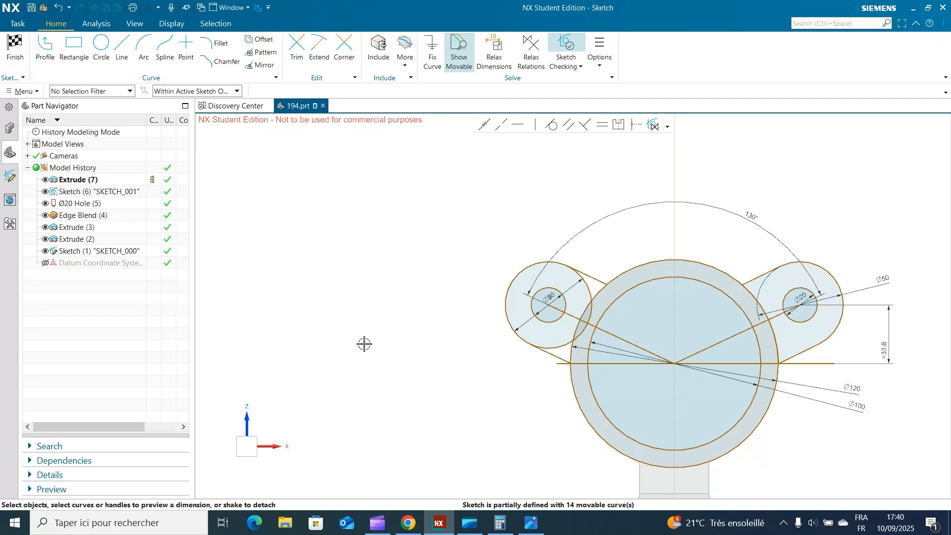
Step: Trim away the segments of the left lug's 50 mm circle that lie between its joining lines and inside the ring
left_click(296, 49)
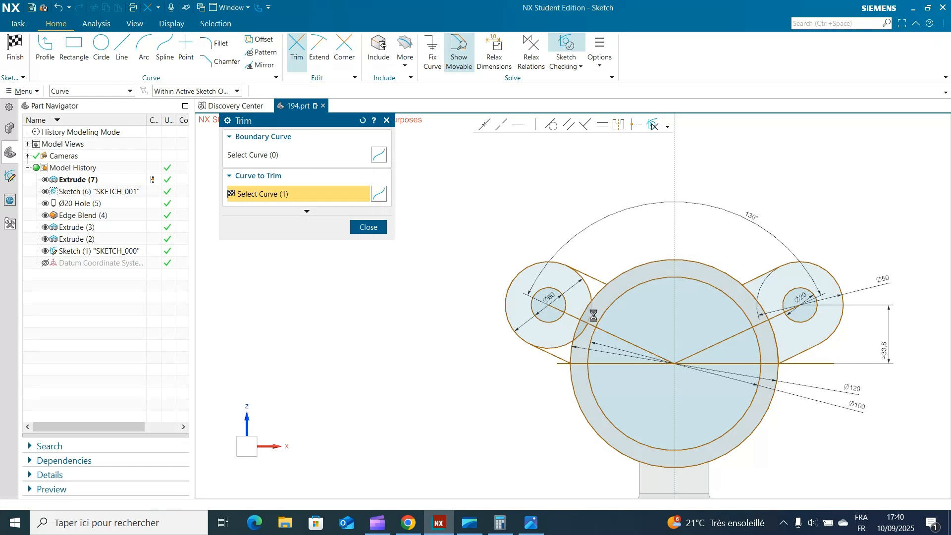
left_click(590, 319)
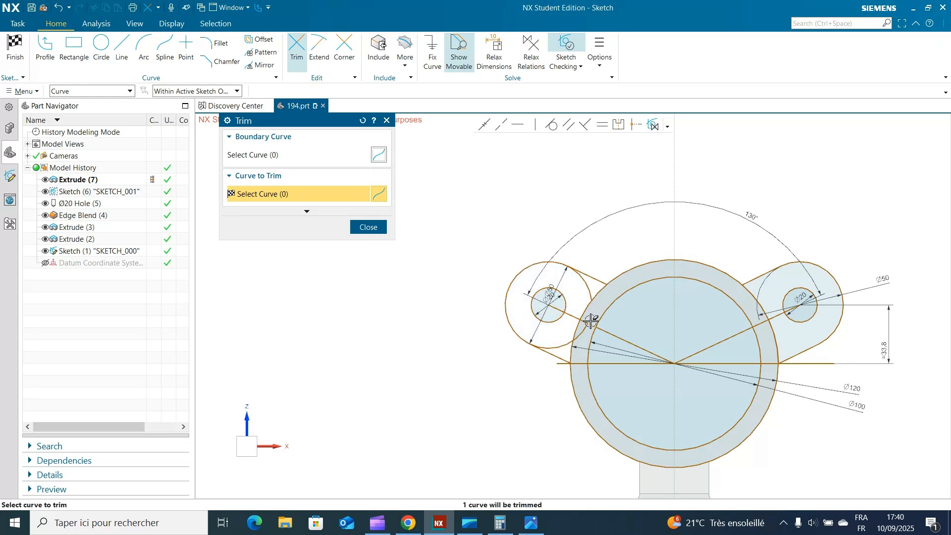
left_click(588, 288)
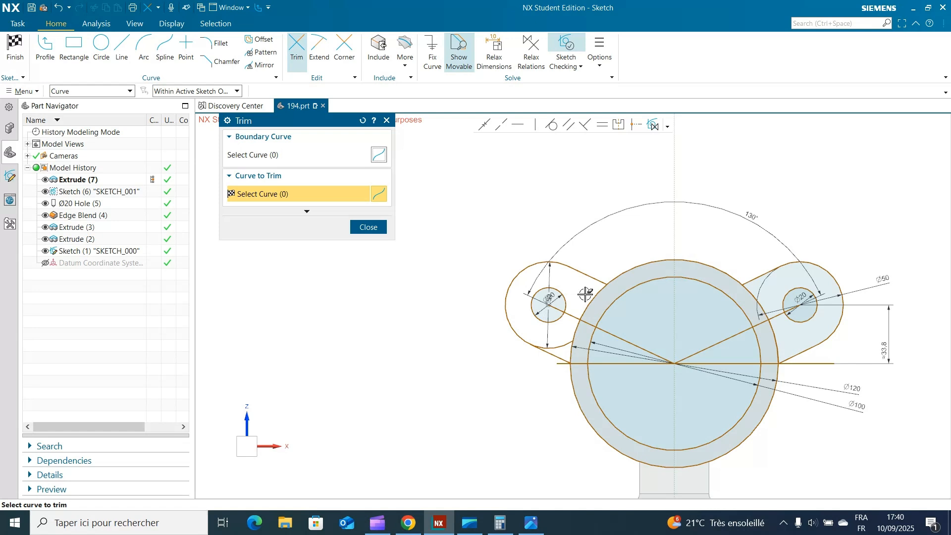
left_click(556, 344)
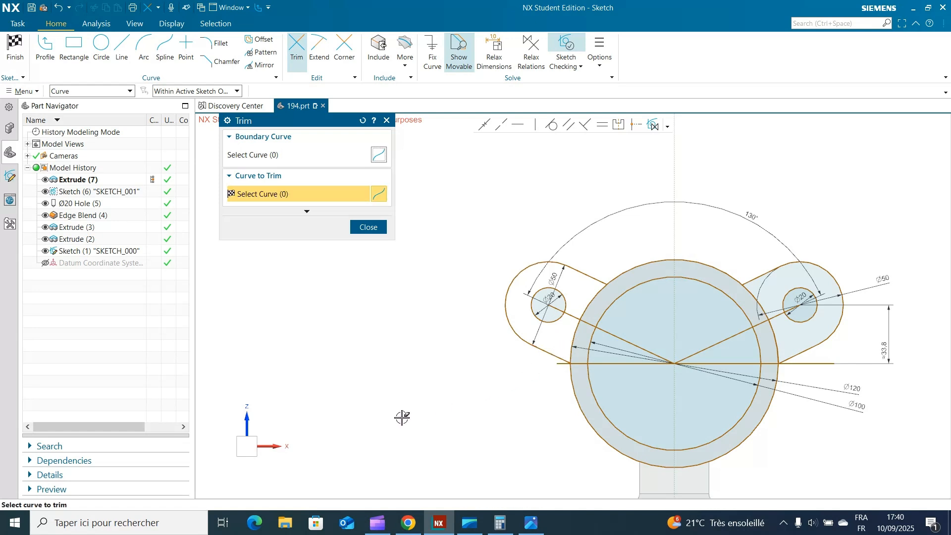
left_click(375, 228)
Step: Draw a three-point arc along the ring's outer circle between the ring ends of the left lug's joining lines, closing the lug profile
key("a")
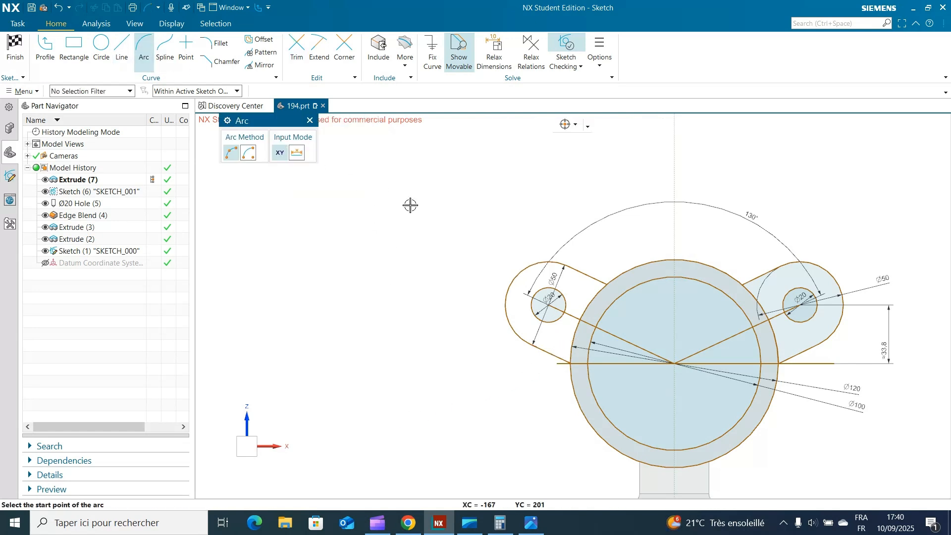
scroll(546, 256, "up", 3)
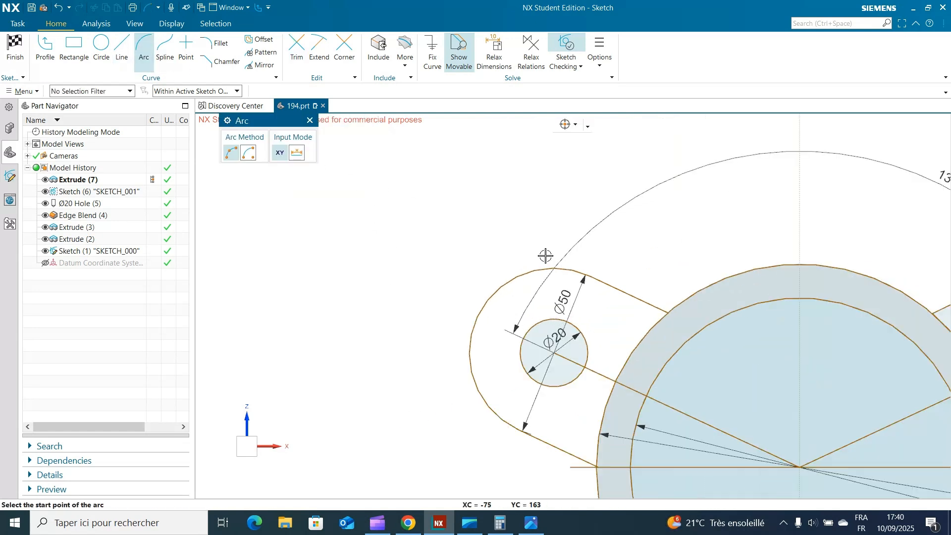
left_click(665, 312)
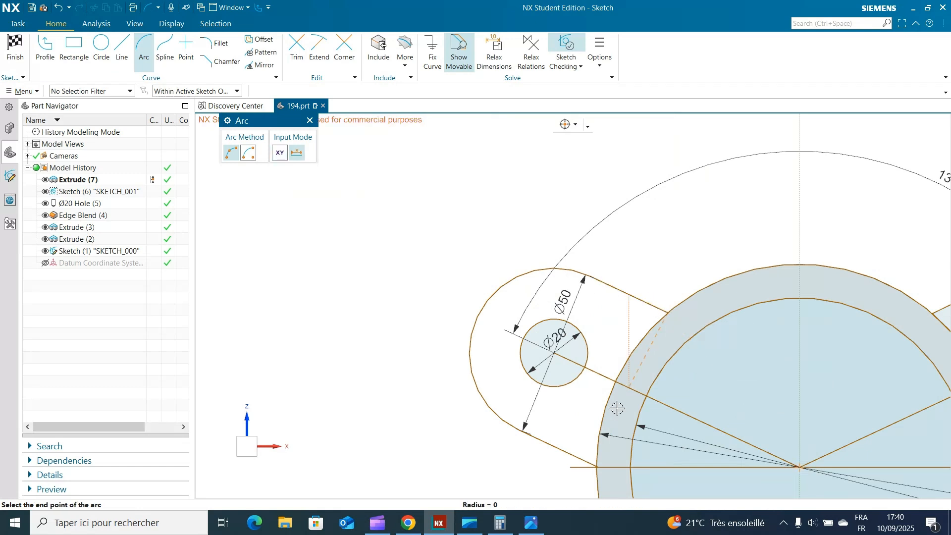
left_click(598, 467)
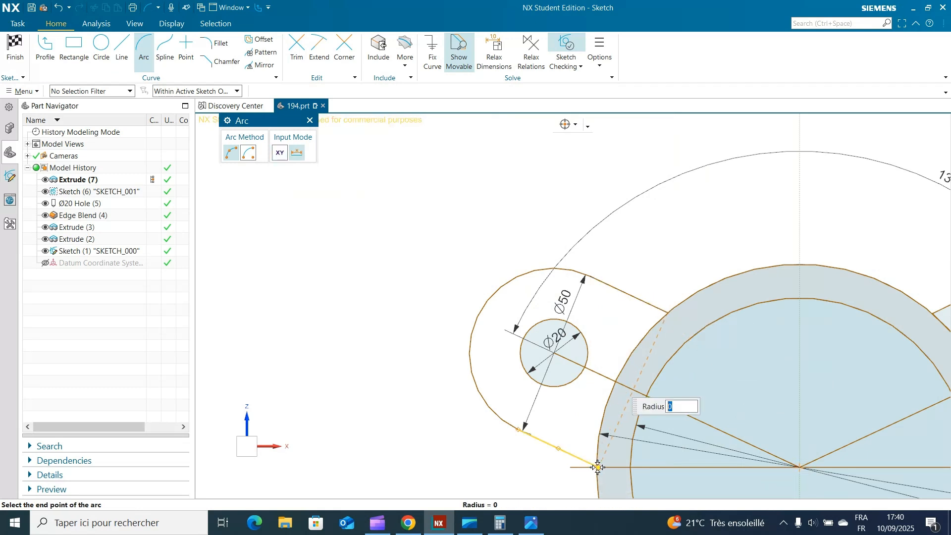
left_click(623, 365)
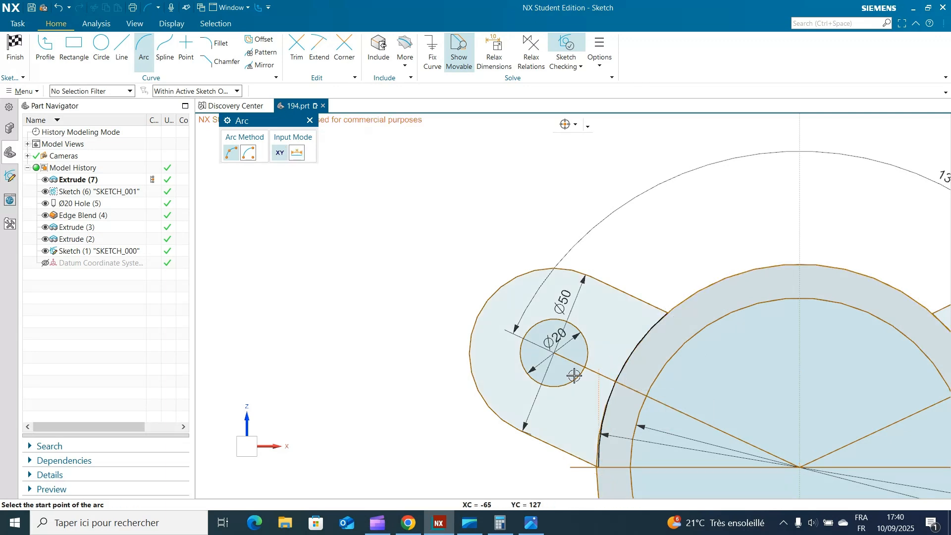
left_click(309, 120)
scroll(393, 189, "down", 5)
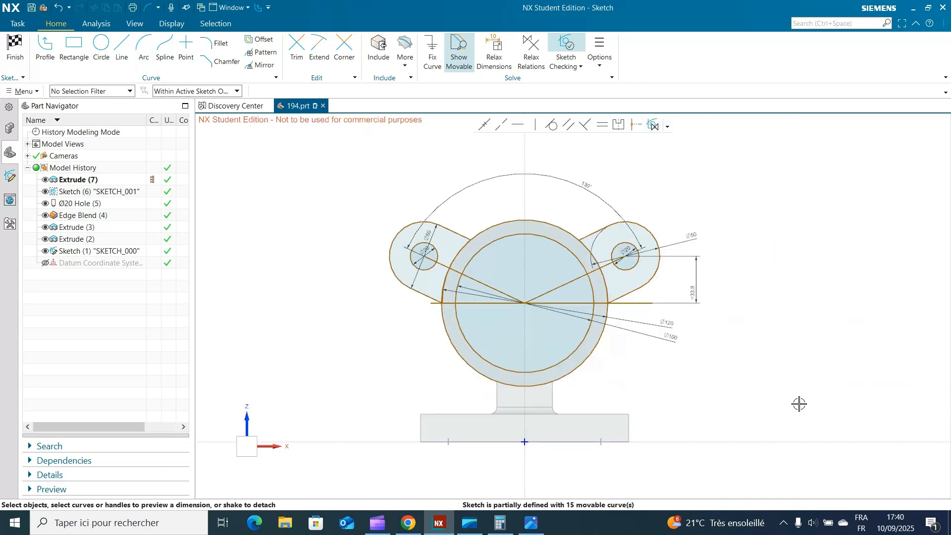
Step: Trim away the slanted construction lines running from the ring's centre to both lug holes
left_click(296, 50)
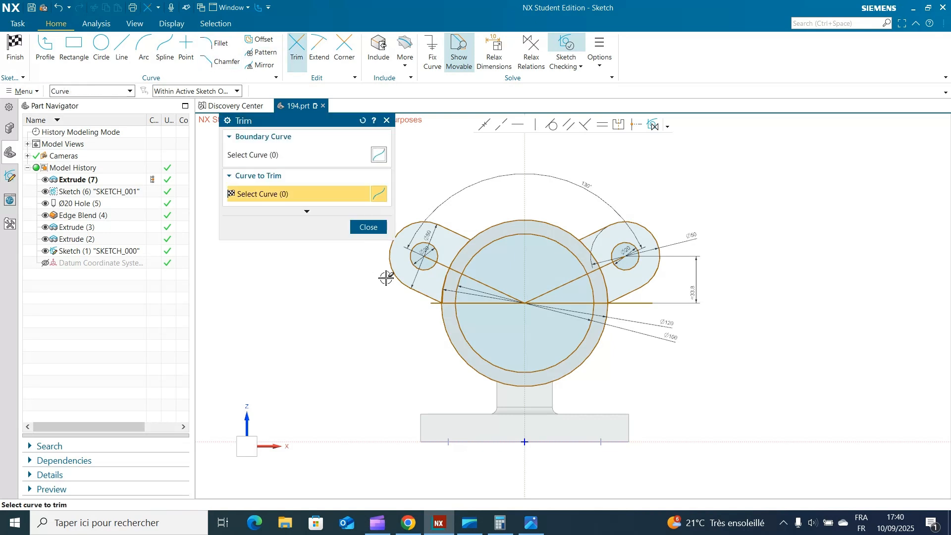
scroll(398, 282, "up", 3)
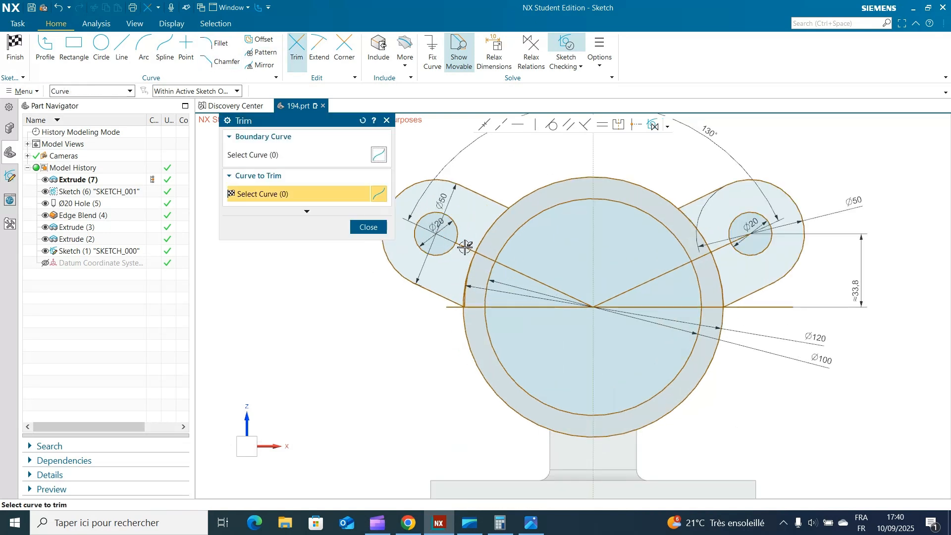
left_click(545, 284)
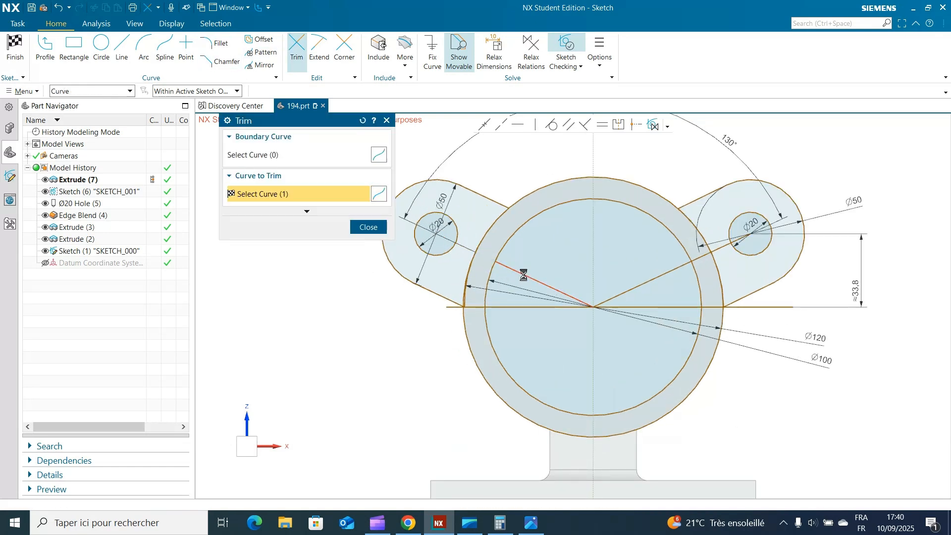
left_click(634, 287)
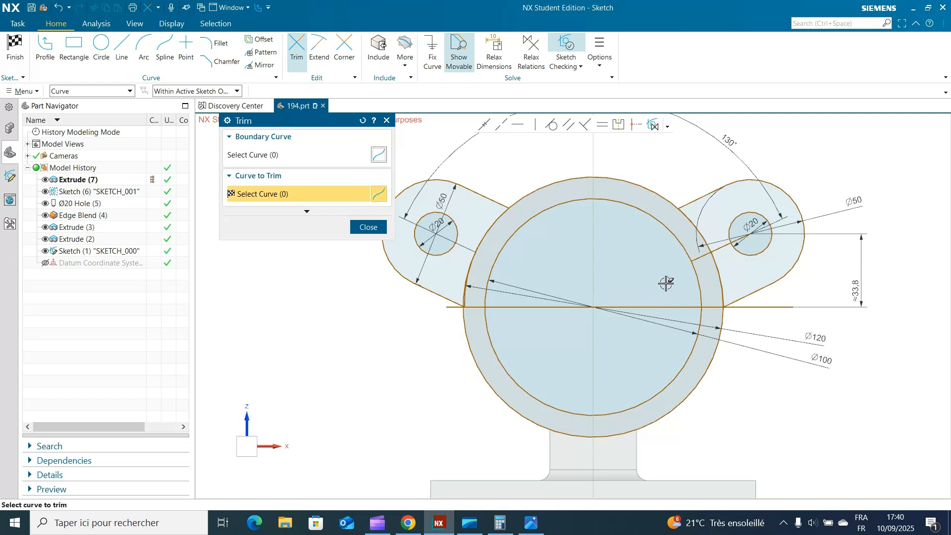
left_click(718, 249)
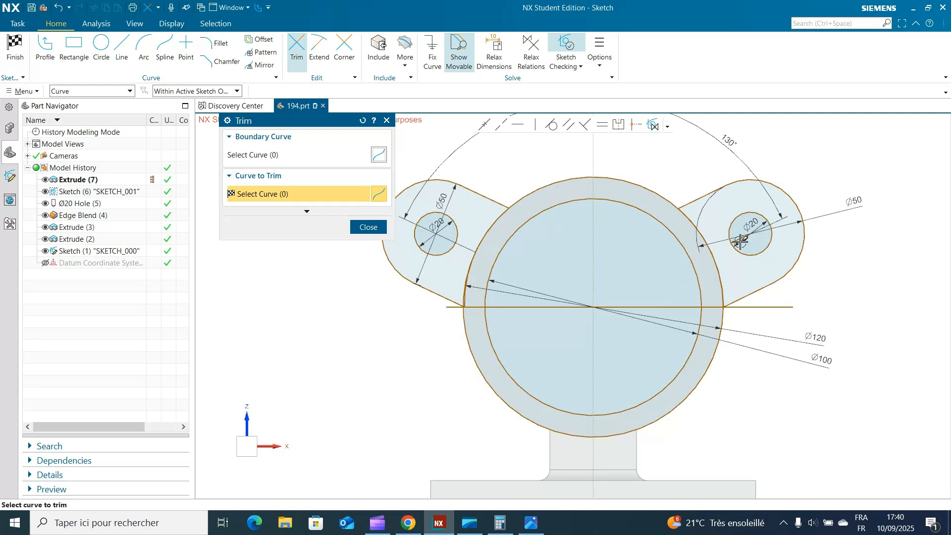
Step: Trim away the whole horizontal line through the ring's centre, including its short ends outside the ring
left_click(528, 309)
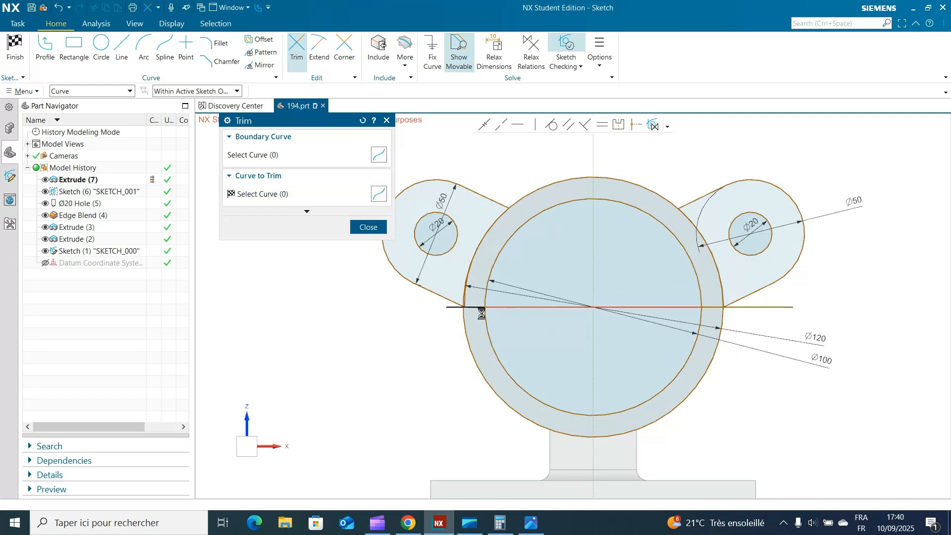
left_click(453, 309)
left_click(758, 308)
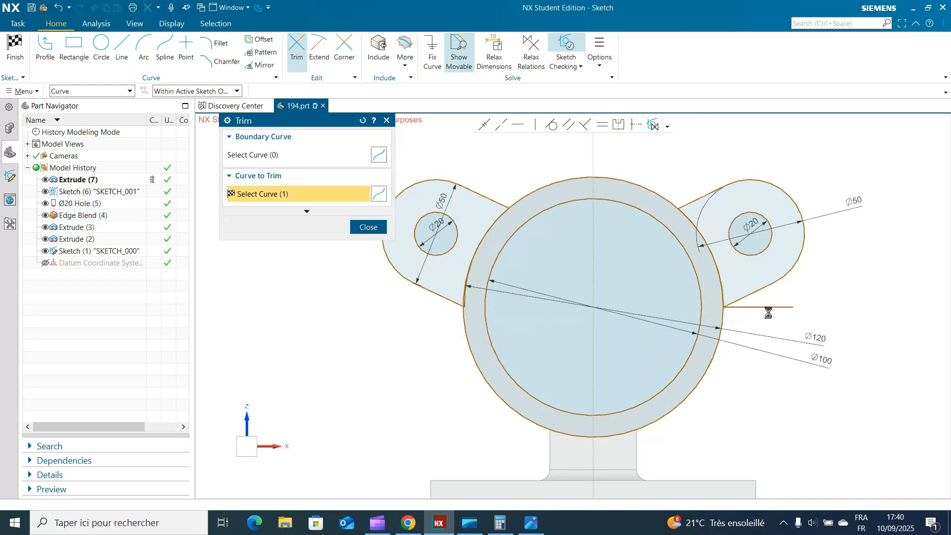
left_click(387, 120)
Step: Try to shift the left lug's closing arc onto the ring's outer circle
scroll(447, 346, "up", 5)
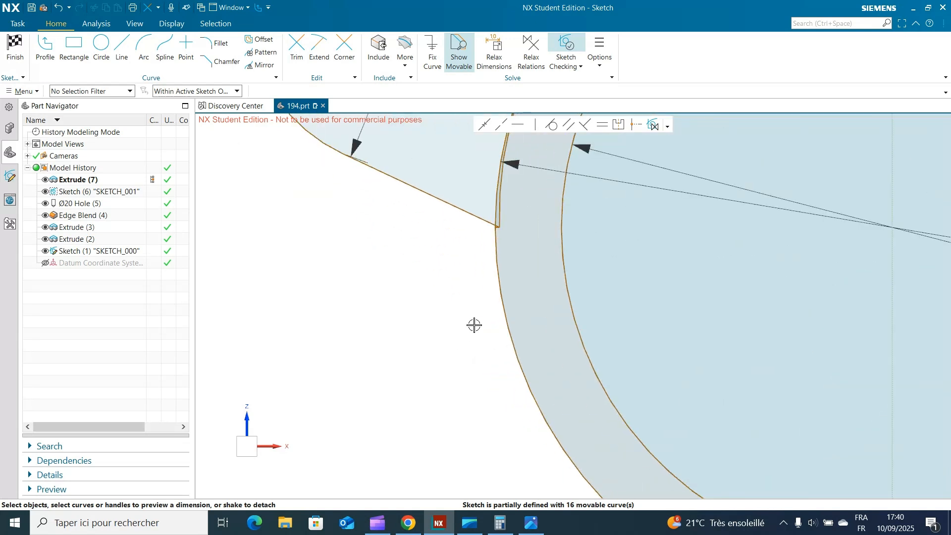
scroll(474, 325, "up", 3)
scroll(446, 272, "down", 2)
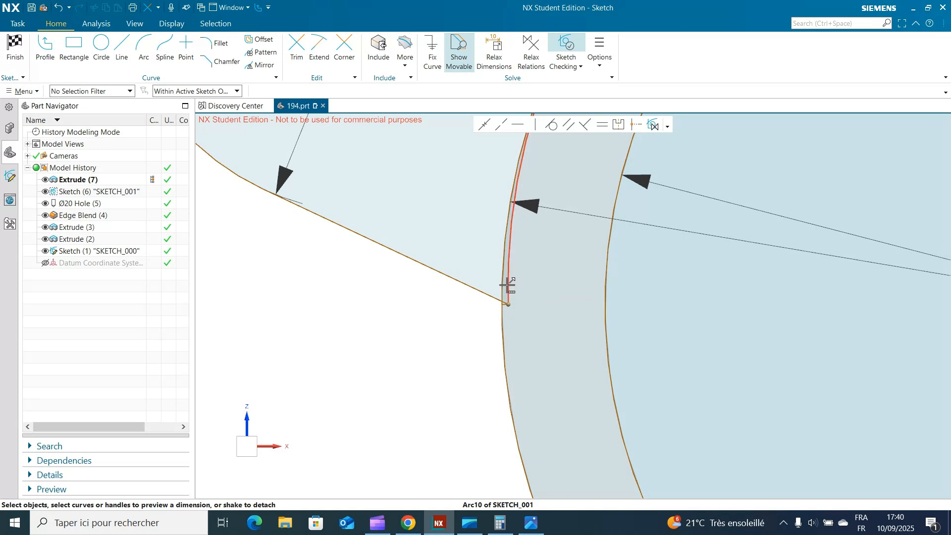
left_click_drag(506, 283, 502, 282)
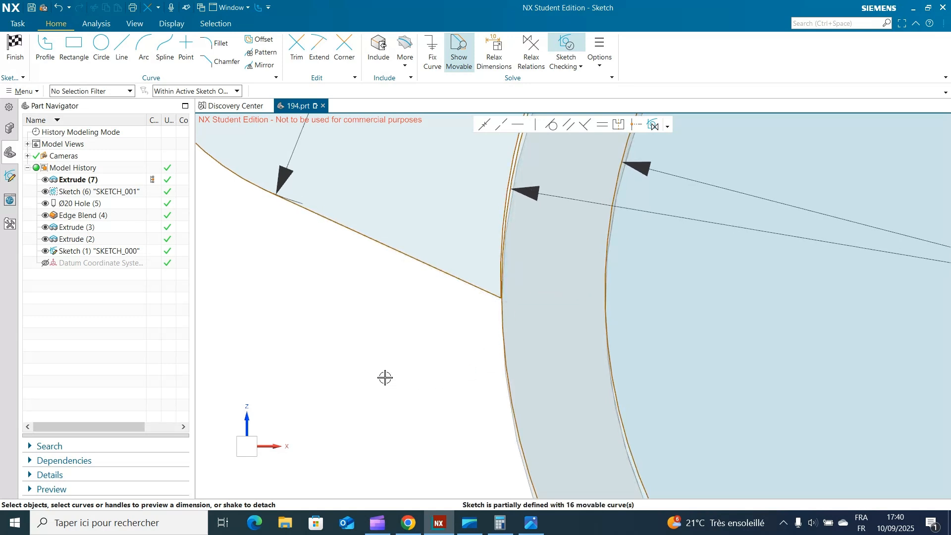
scroll(390, 353, "down", 4)
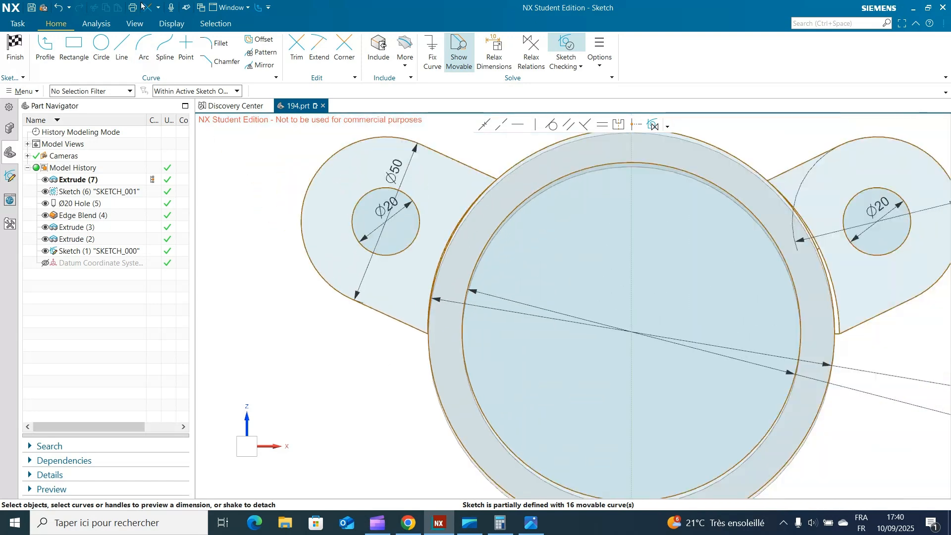
left_click(64, 7)
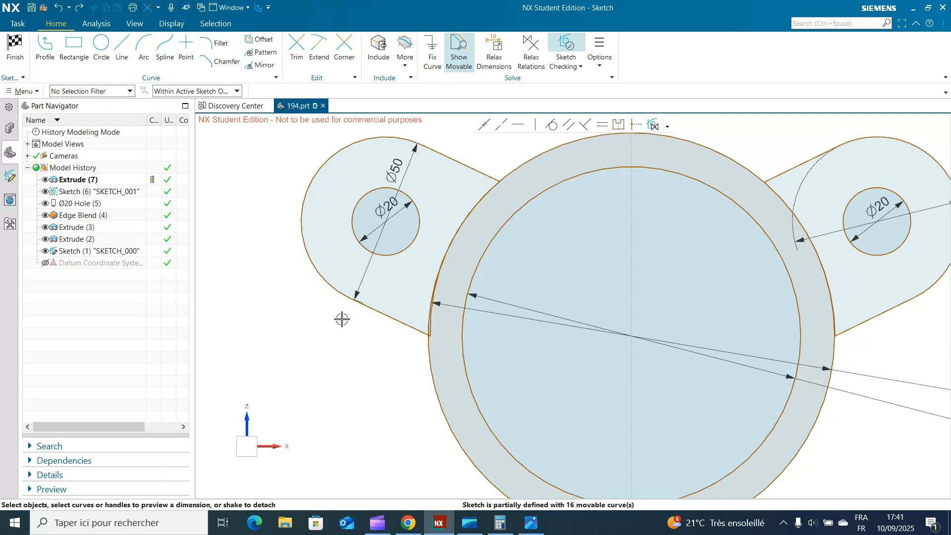
Step: Try to move the ring end of the left lug's lower joining line onto the ring's outer circle
scroll(342, 319, "up", 2)
scroll(359, 328, "down", 3)
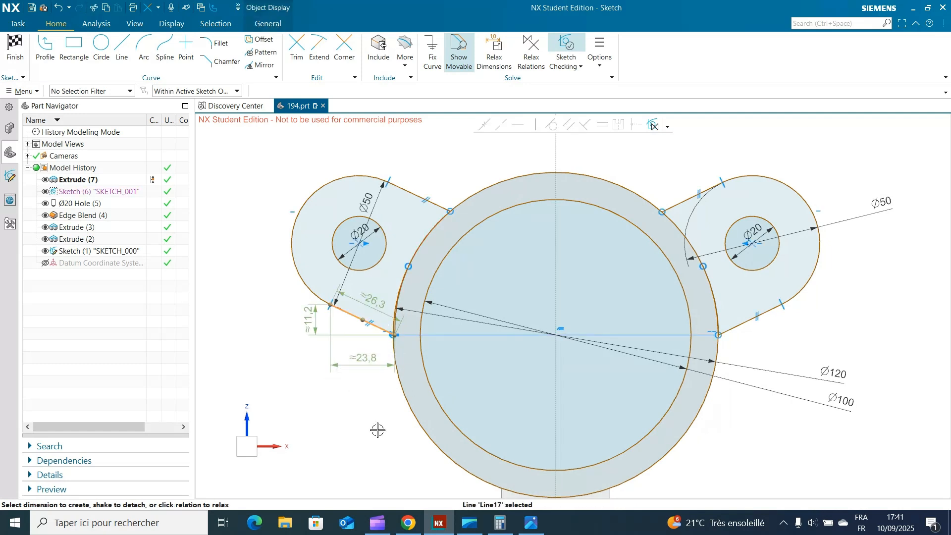
scroll(323, 385, "up", 3)
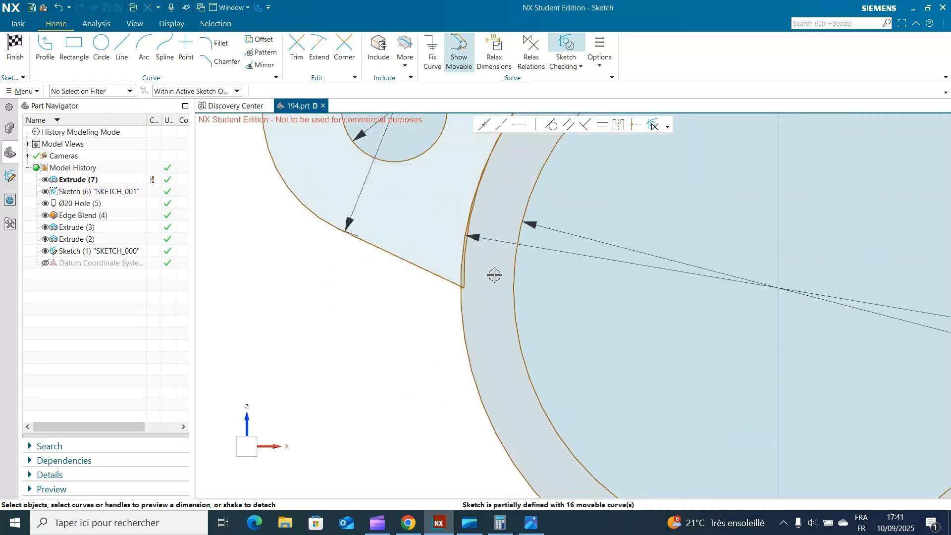
scroll(494, 275, "up", 3)
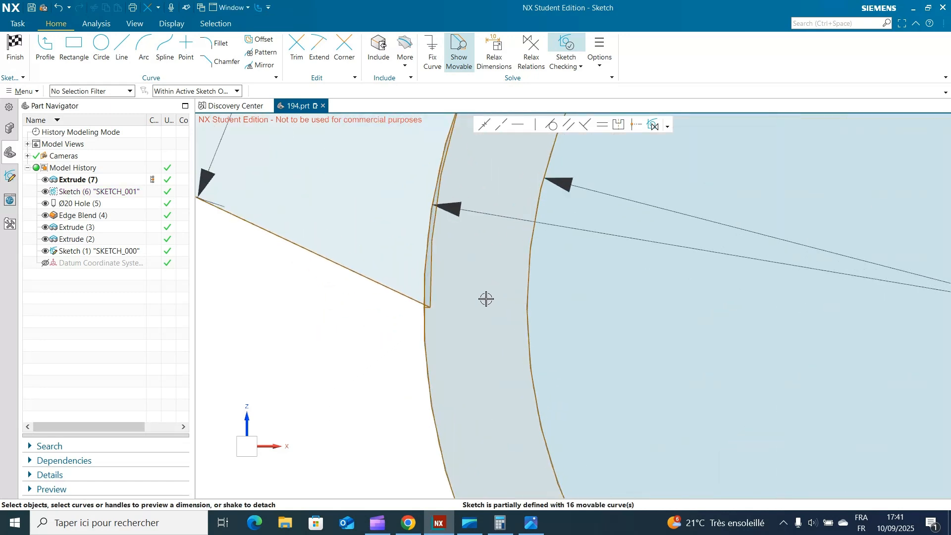
scroll(393, 319, "up", 5)
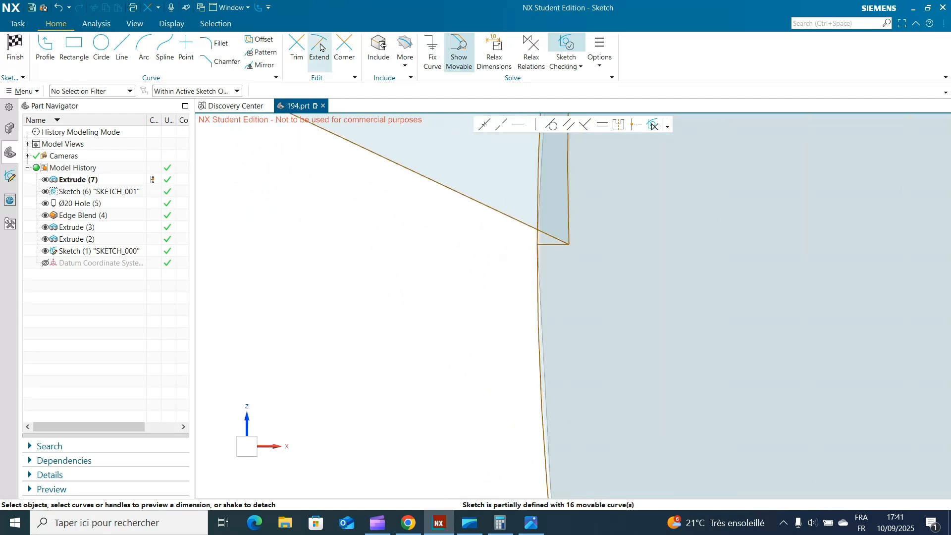
left_click(296, 50)
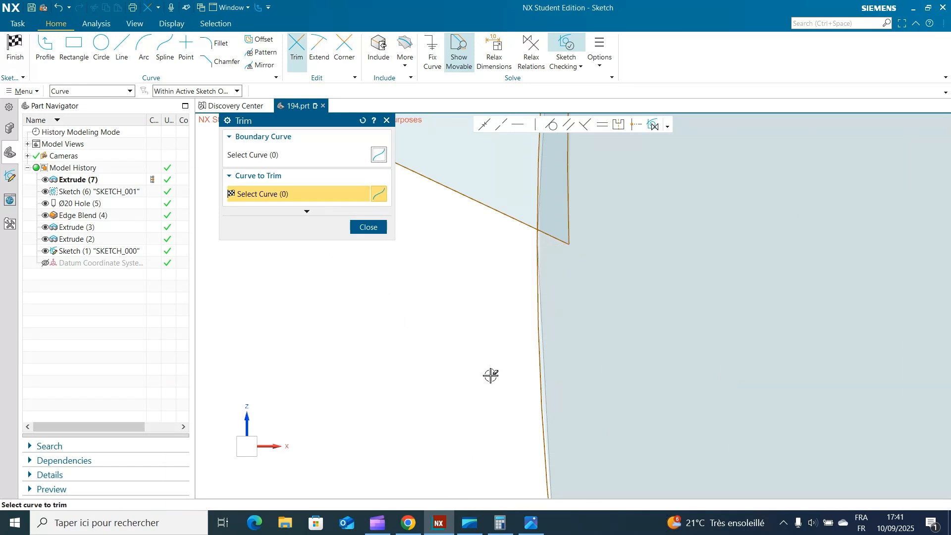
left_click(368, 227)
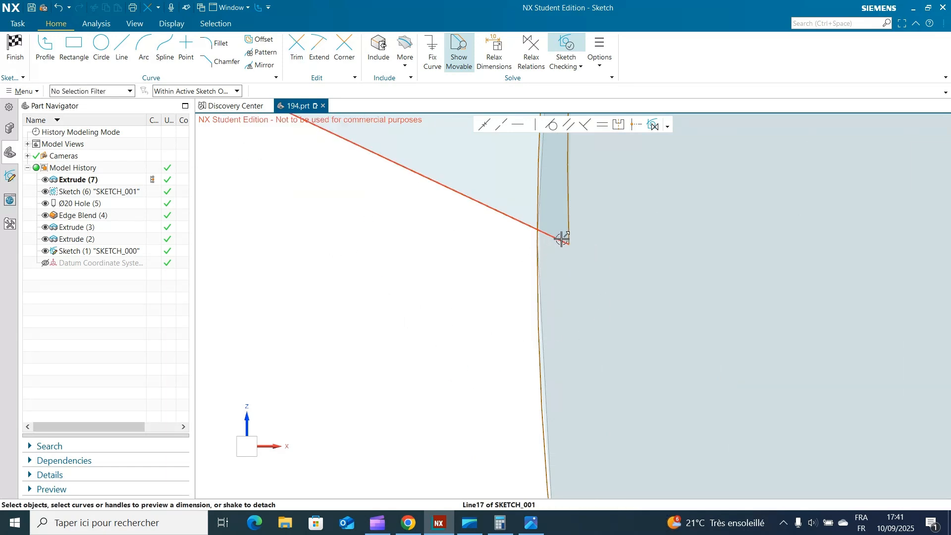
left_click_drag(568, 242, 546, 234)
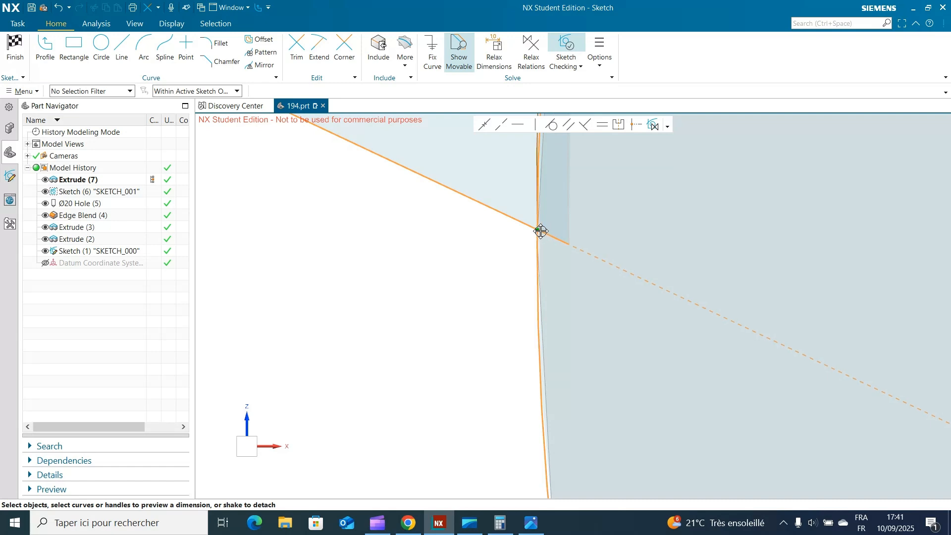
scroll(320, 298, "down", 3)
scroll(321, 299, "down", 5)
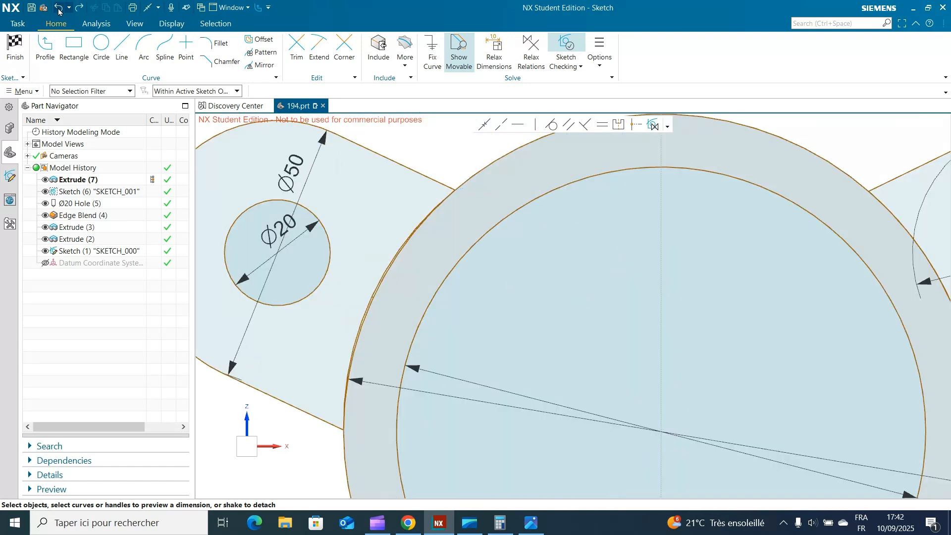
left_click(58, 10)
Step: Make the ring's 120 mm outer circle coincident with the left lug's closing arc
left_click(484, 125)
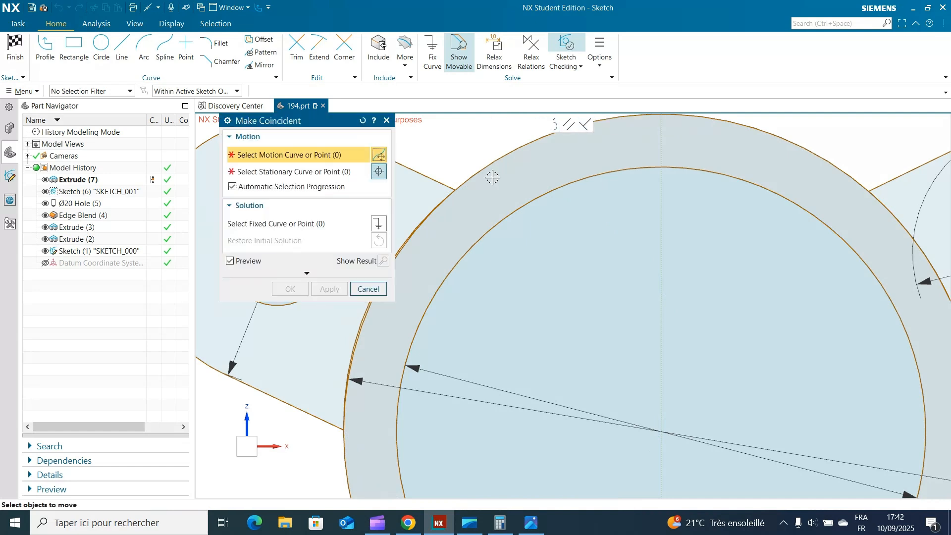
left_click(366, 315)
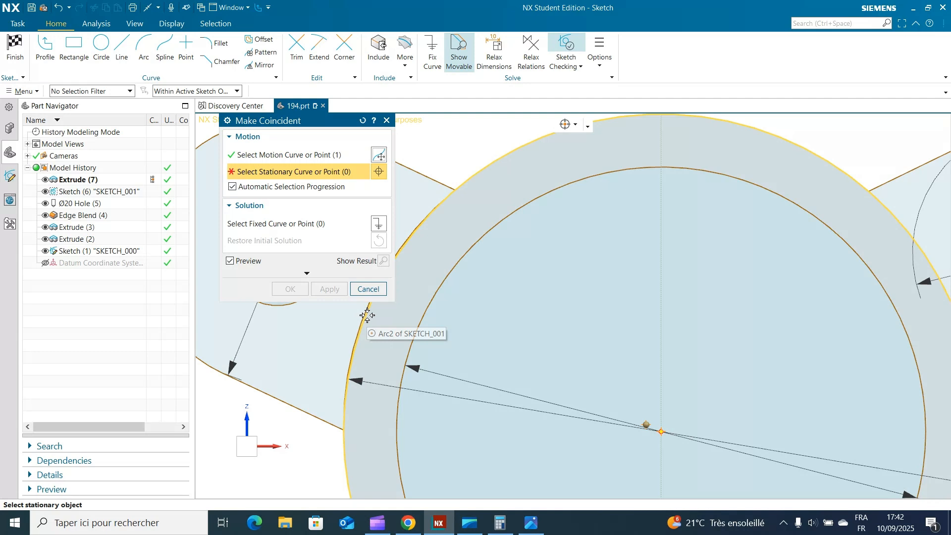
left_click(367, 315)
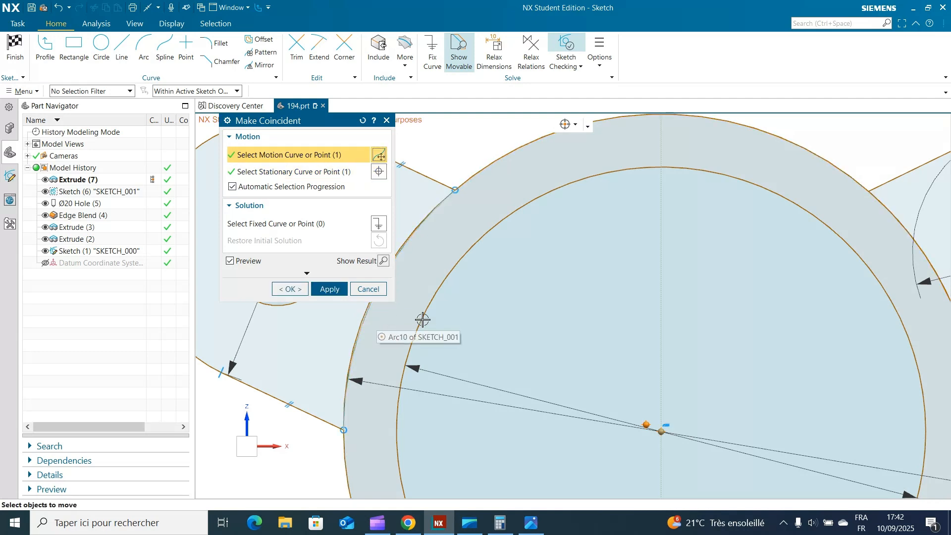
left_click(330, 289)
left_click(475, 276)
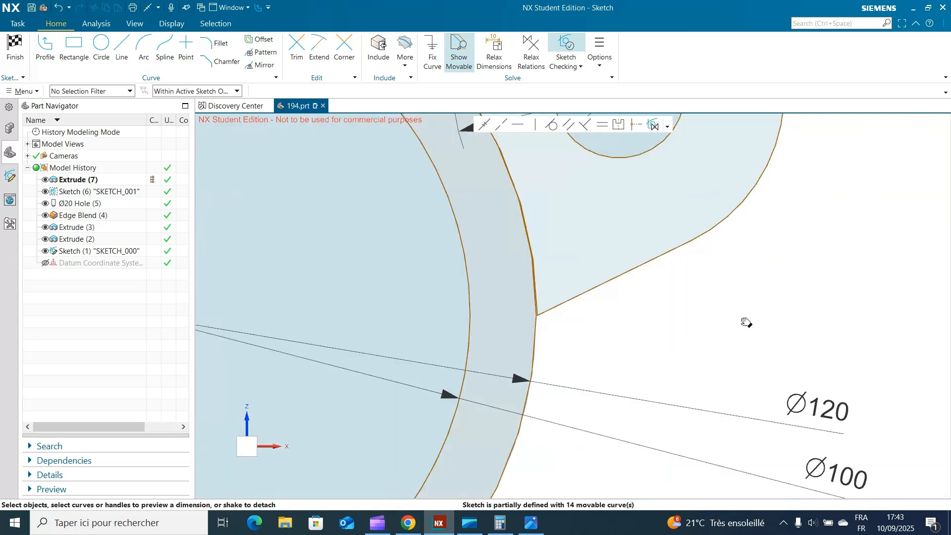
Step: Make the right lug's closing arc coincident with the ring's 120 mm outer circle
middle_click_drag(747, 322, 814, 291, "shift")
scroll(660, 294, "up", 2)
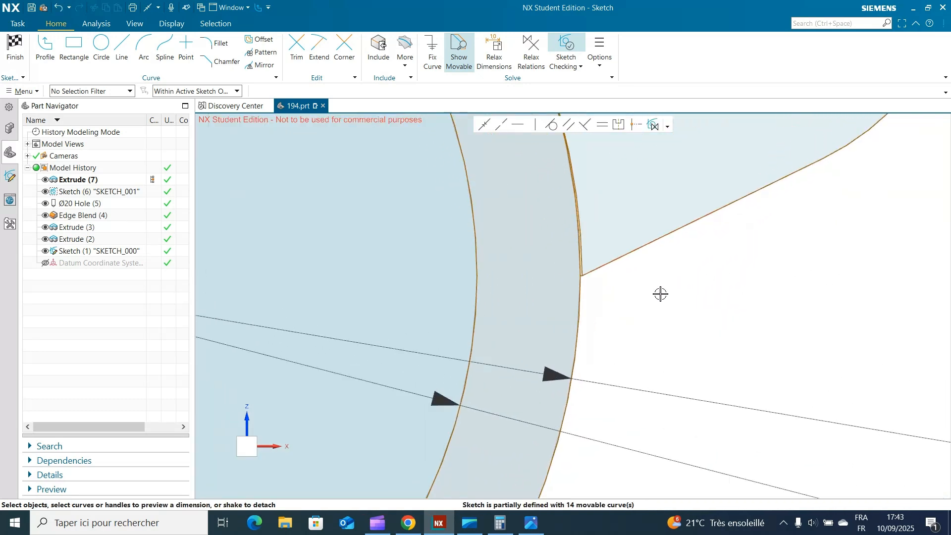
scroll(661, 293, "up", 1)
scroll(609, 278, "up", 1)
scroll(688, 290, "up", 1)
scroll(676, 279, "up", 1)
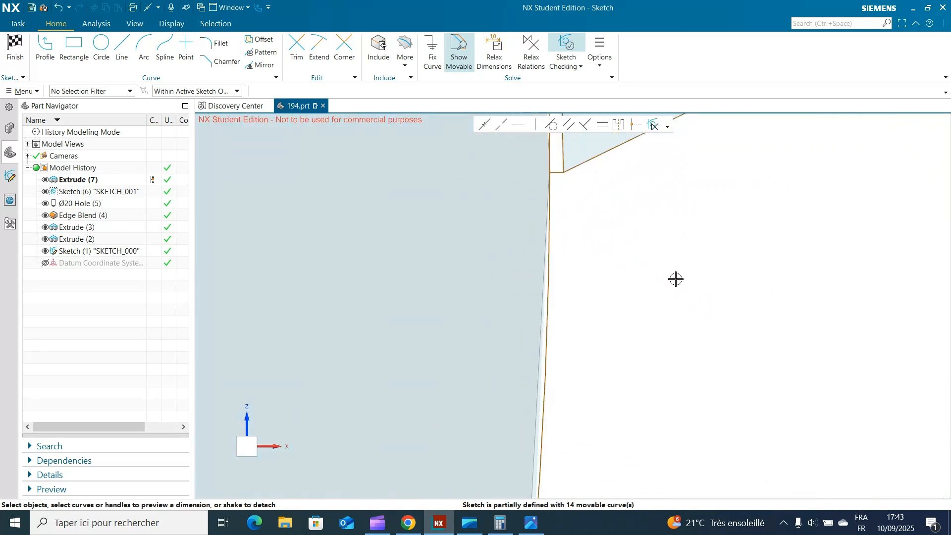
left_click(297, 50)
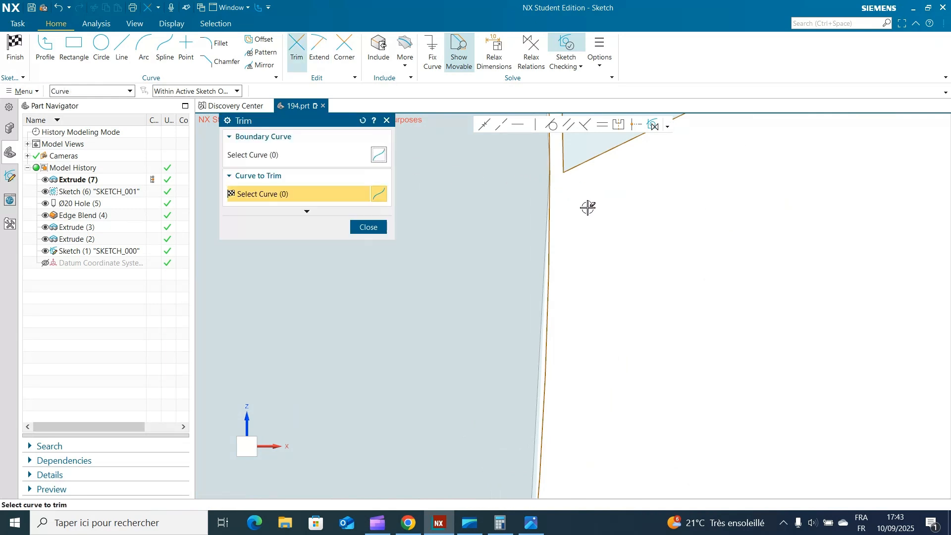
left_click(369, 227)
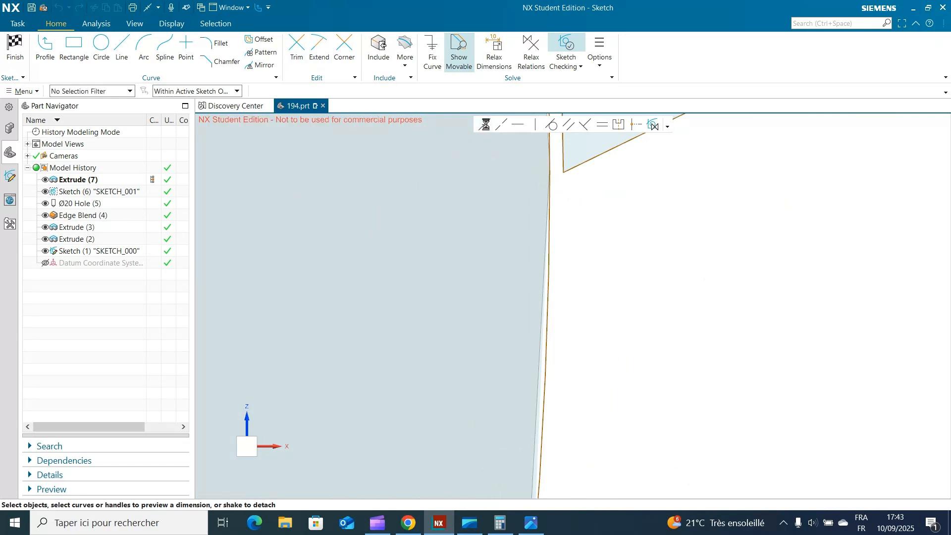
left_click(484, 124)
left_click(563, 143)
left_click(550, 153)
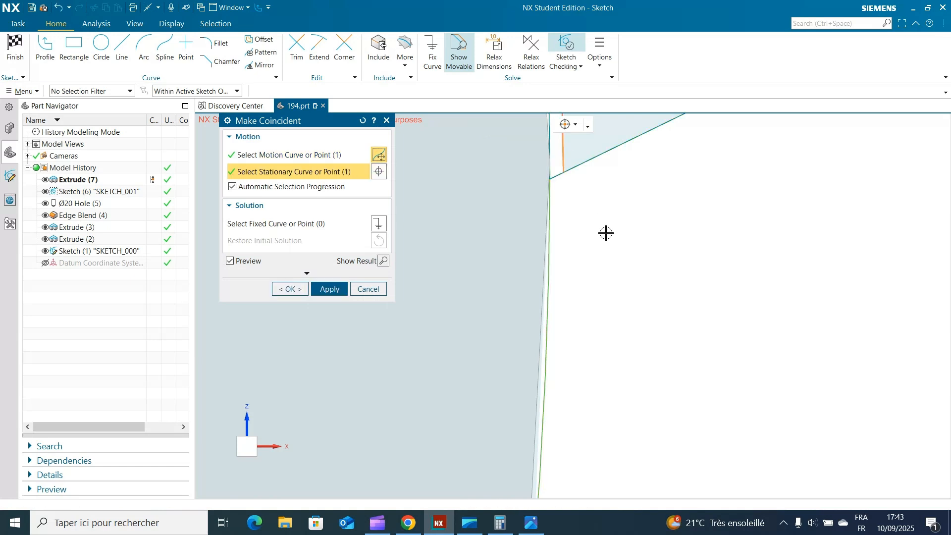
left_click(329, 288)
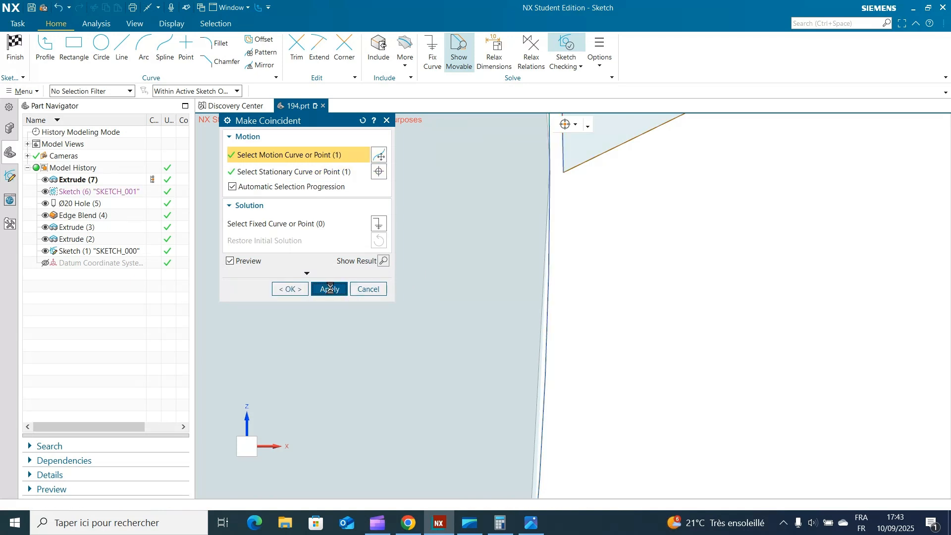
left_click(473, 275)
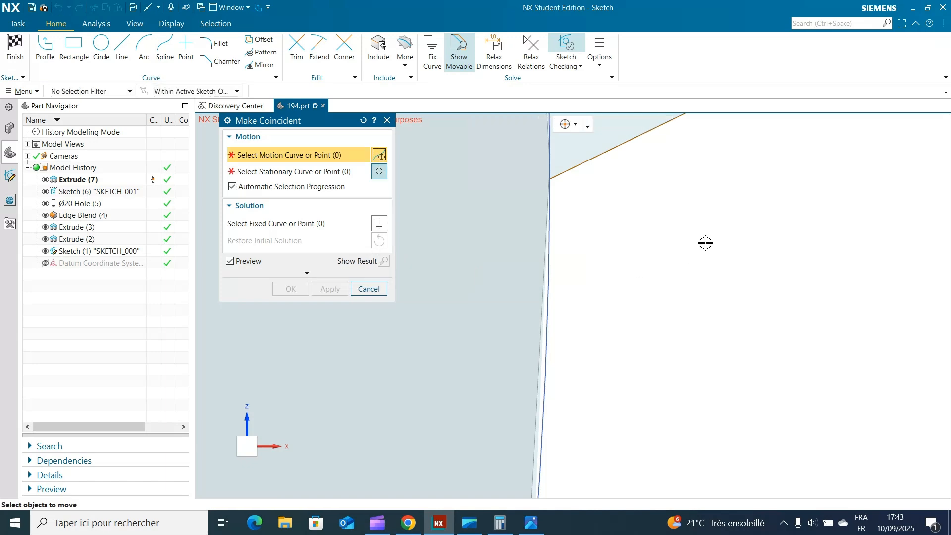
scroll(705, 242, "down", 5)
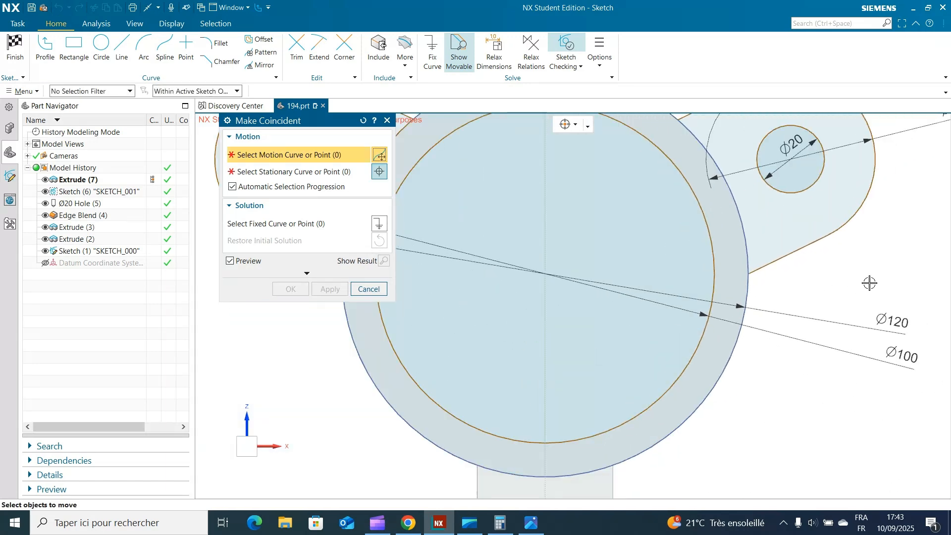
scroll(857, 307, "down", 3)
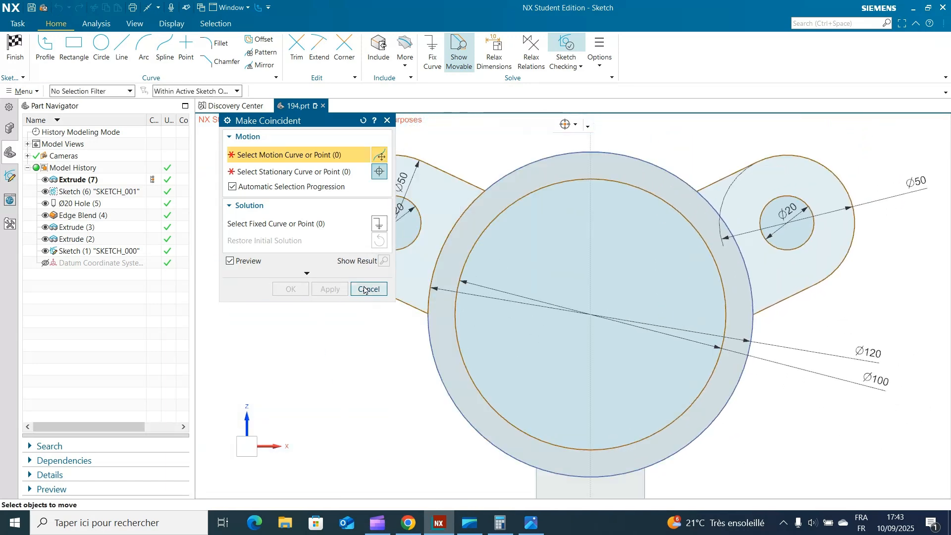
left_click(364, 289)
scroll(310, 327, "down", 2)
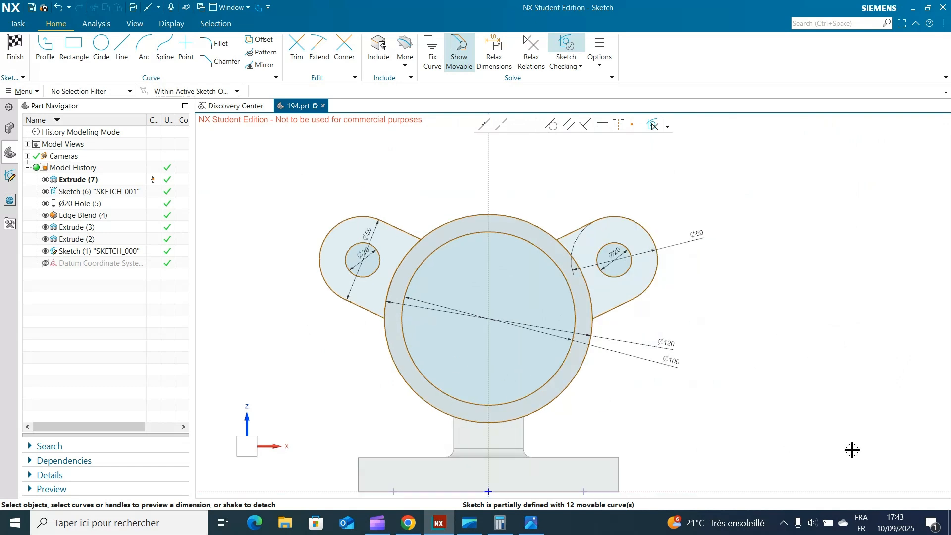
left_click(471, 528)
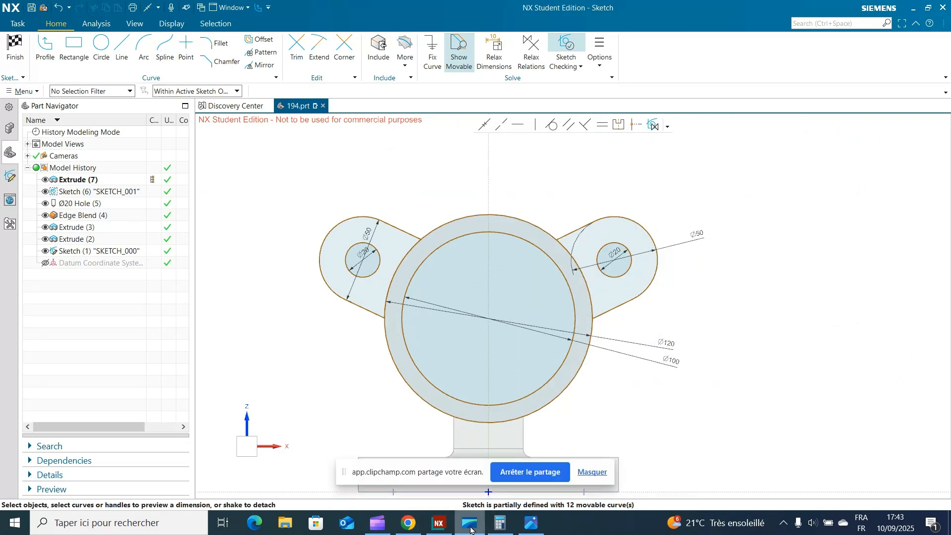
Step: Check the lug width in the reference drawing and finish the ring and lug sketch
left_click(594, 472)
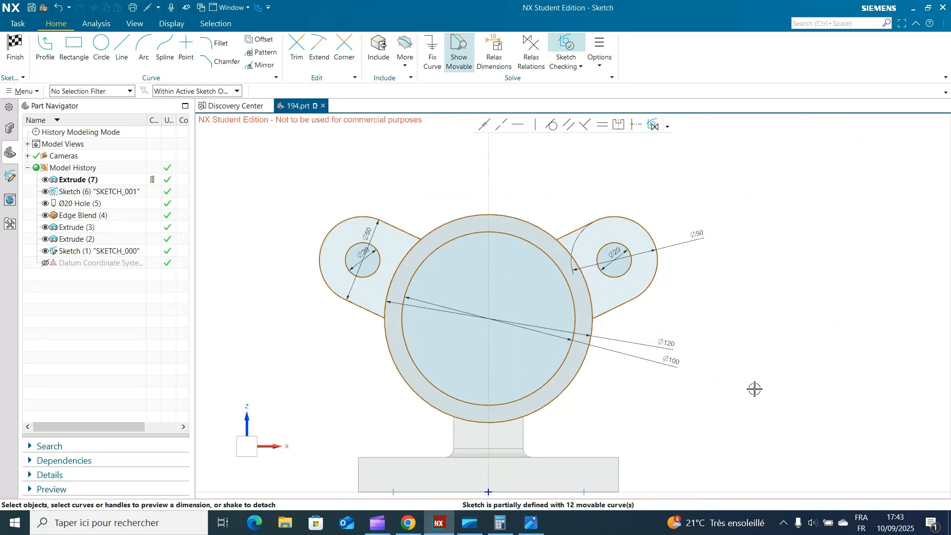
middle_click_drag(778, 417, 821, 358, "shift")
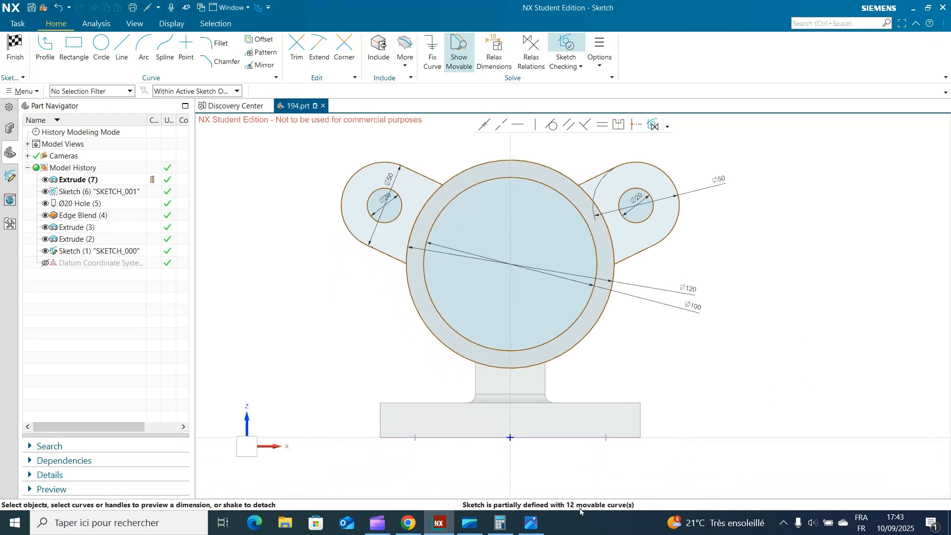
left_click(532, 524)
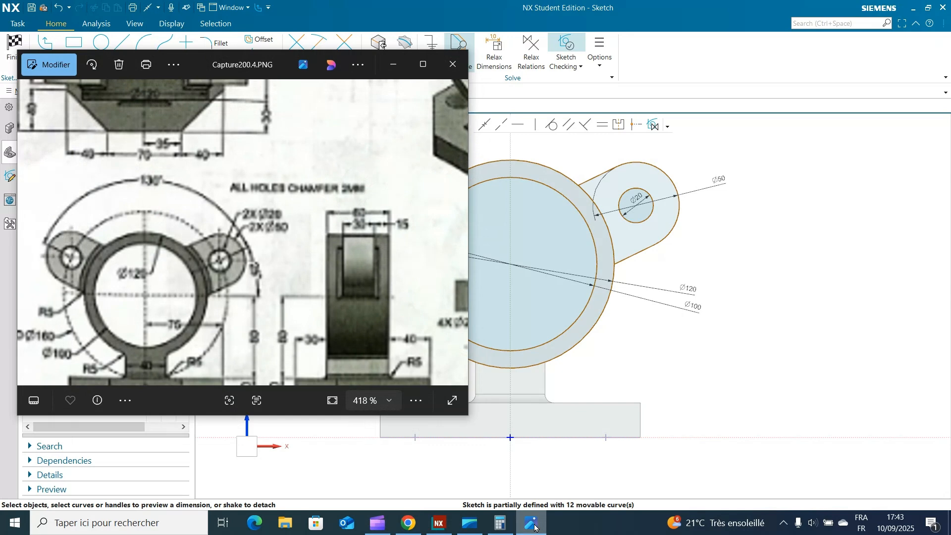
scroll(214, 312, "down", 4)
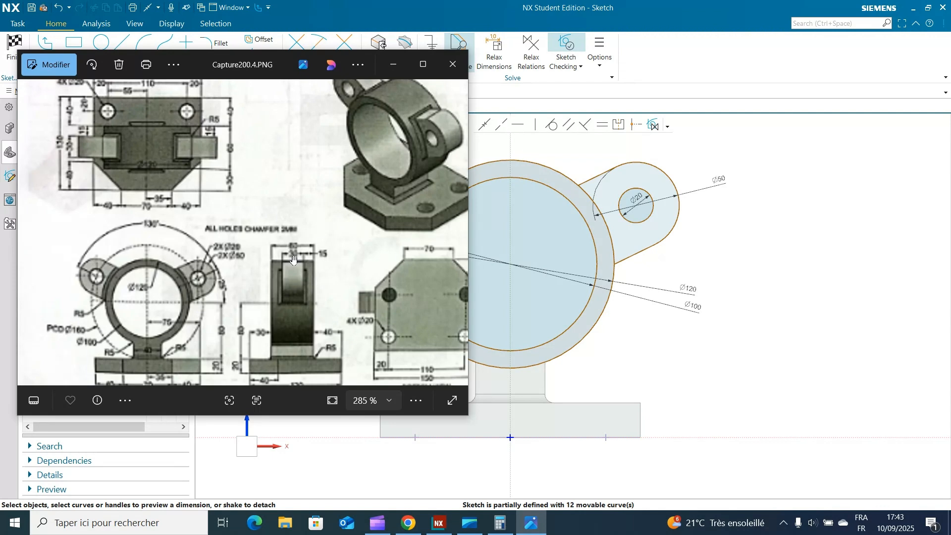
left_click(393, 65)
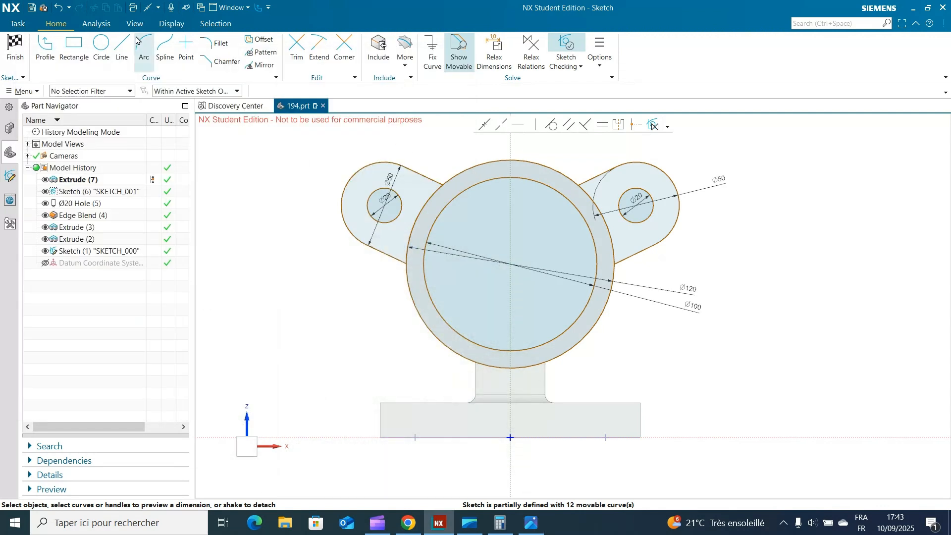
left_click(15, 43)
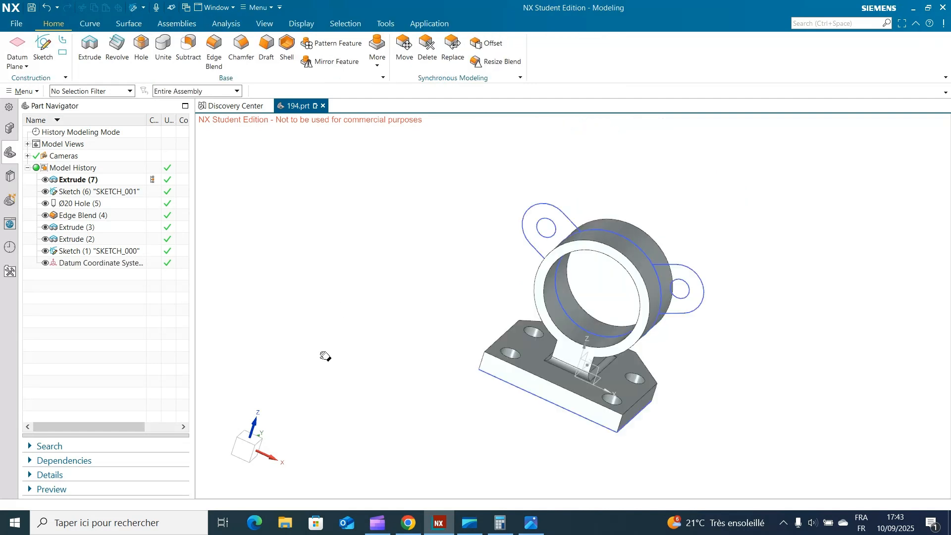
Step: Extrude the right lug profile with its hole using a symmetric width of 30 mm, united with the bracket body
middle_click_drag(324, 357, 320, 364, "shift")
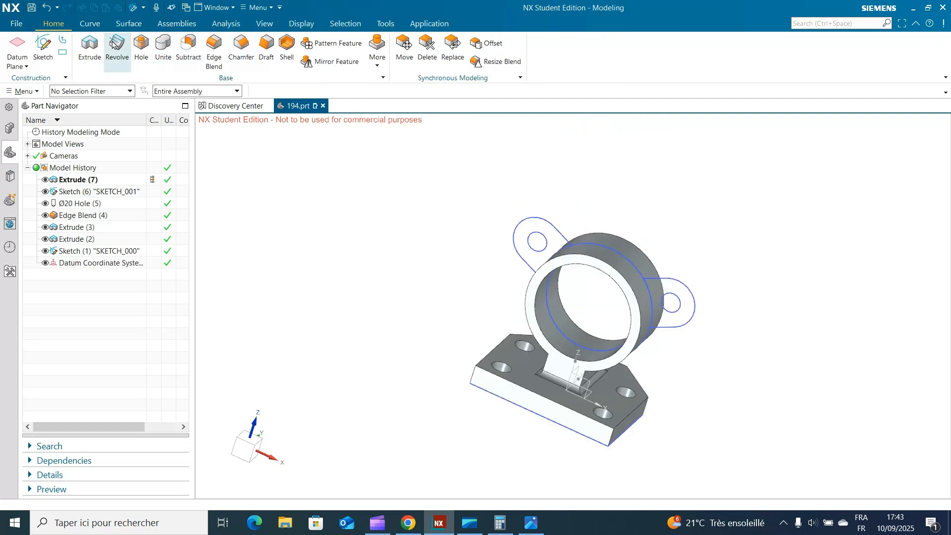
left_click(91, 49)
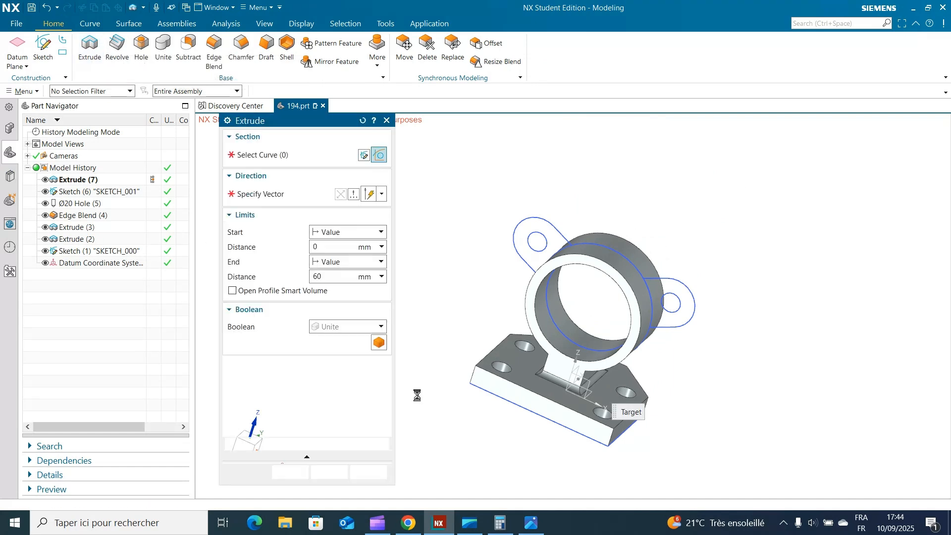
left_click(694, 305)
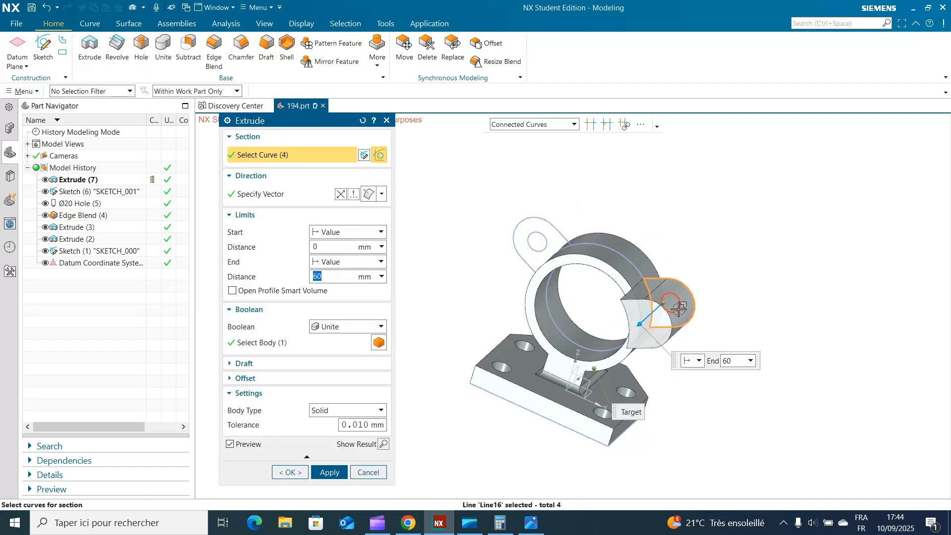
left_click(675, 304)
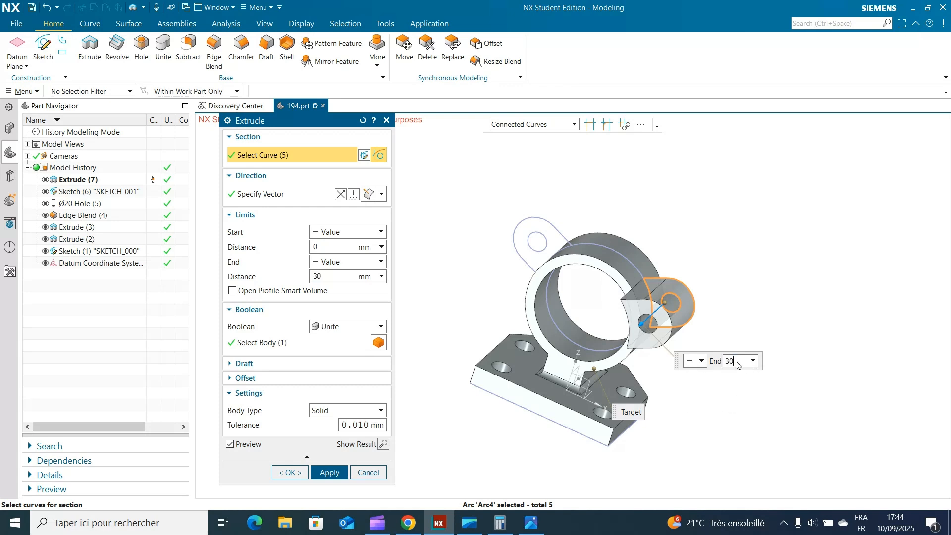
left_click(688, 363)
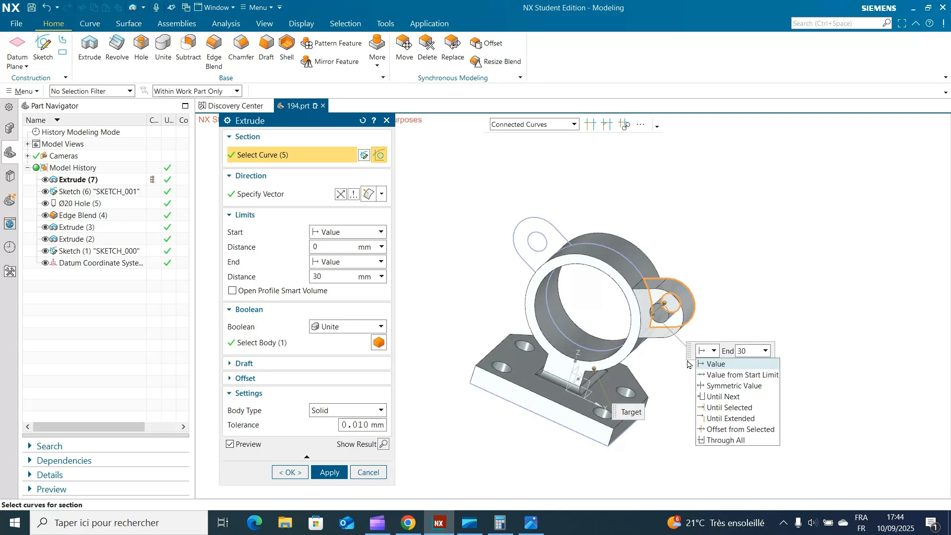
left_click(719, 387)
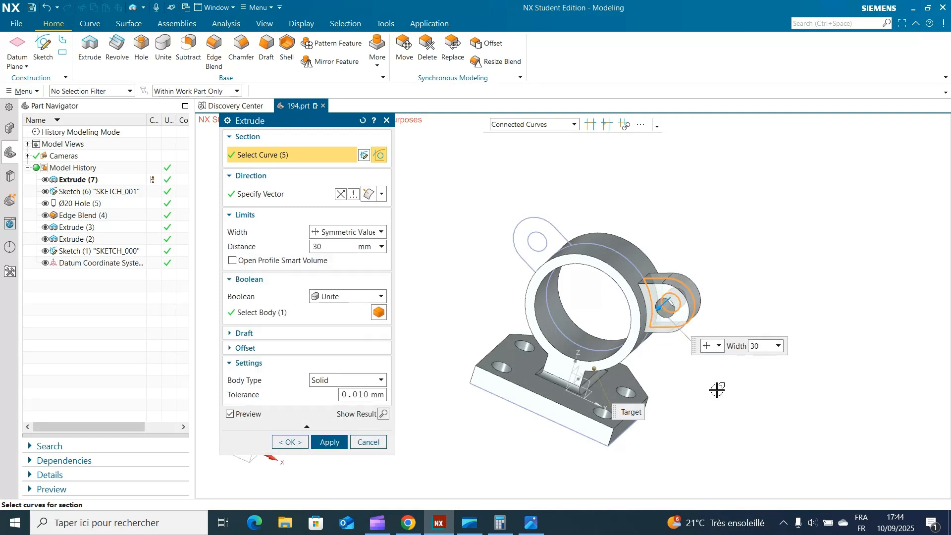
mouse_move(780, 303)
middle_mouse_down()
mouse_move(755, 319)
mouse_move(775, 299)
mouse_move(768, 308)
middle_mouse_up()
left_click(330, 443)
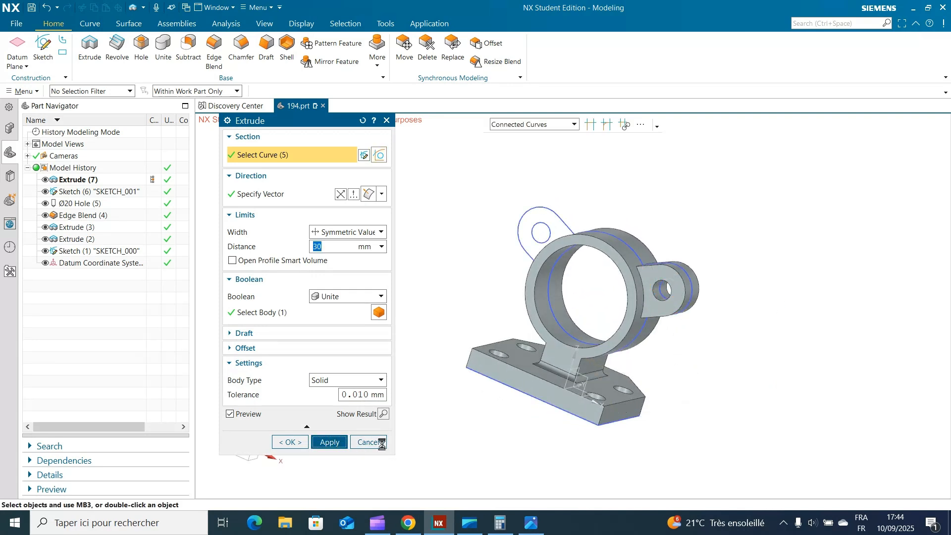
Step: Extrude the left lug profile with its hole using a symmetric width of 30 mm, united with the bracket body
middle_click_drag(490, 442, 539, 470)
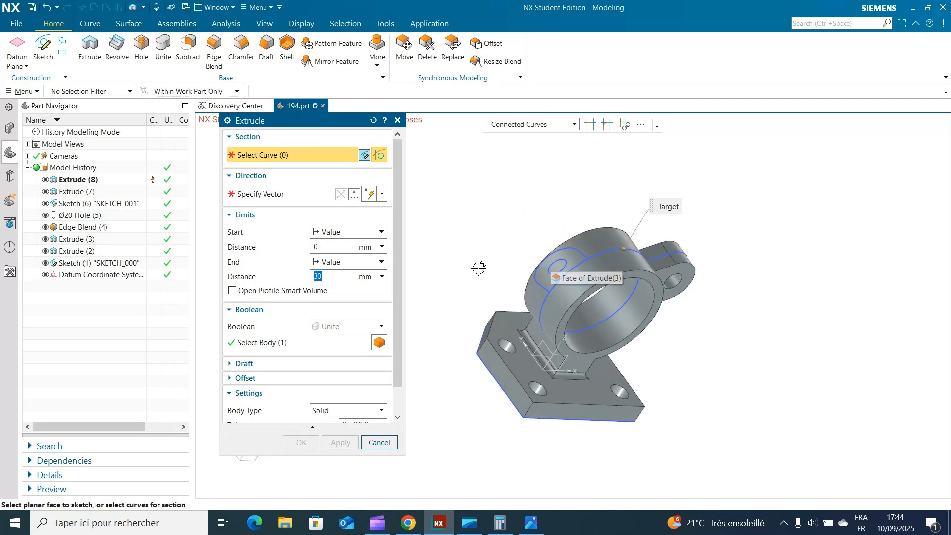
middle_click_drag(478, 267, 540, 236)
left_click(542, 233)
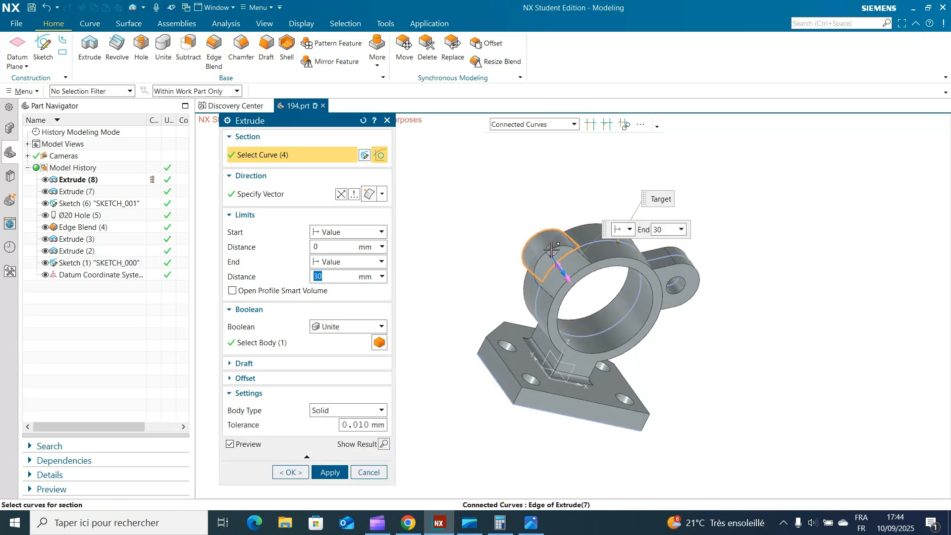
left_click(541, 249)
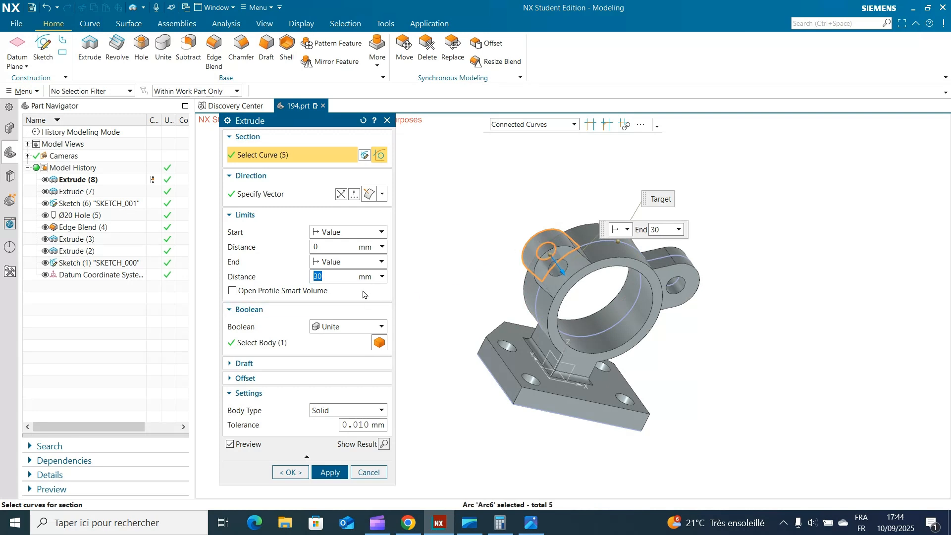
left_click(339, 231)
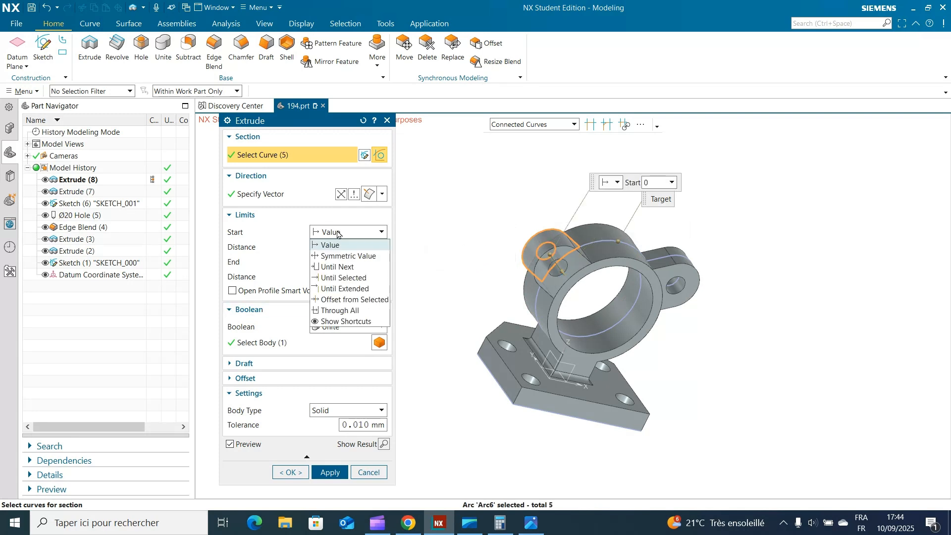
left_click(340, 258)
left_click(331, 443)
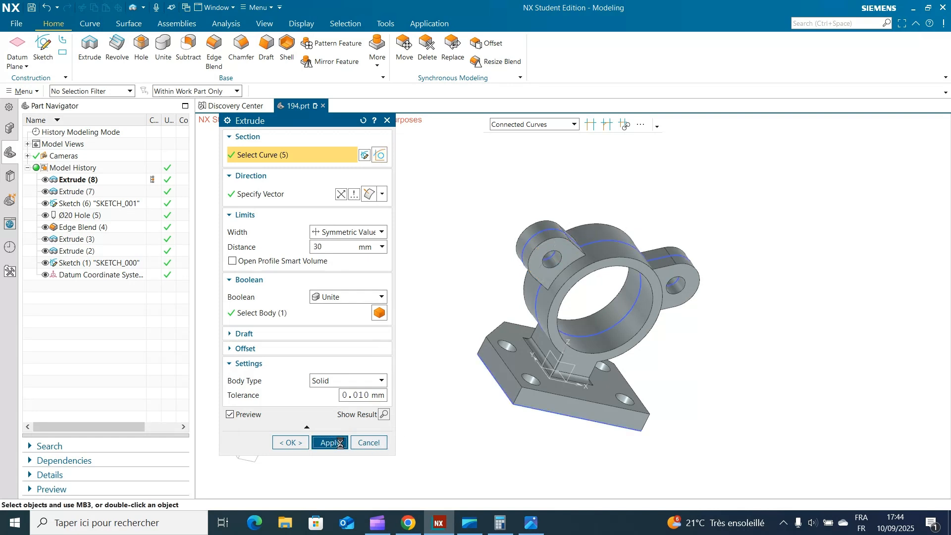
left_click(398, 120)
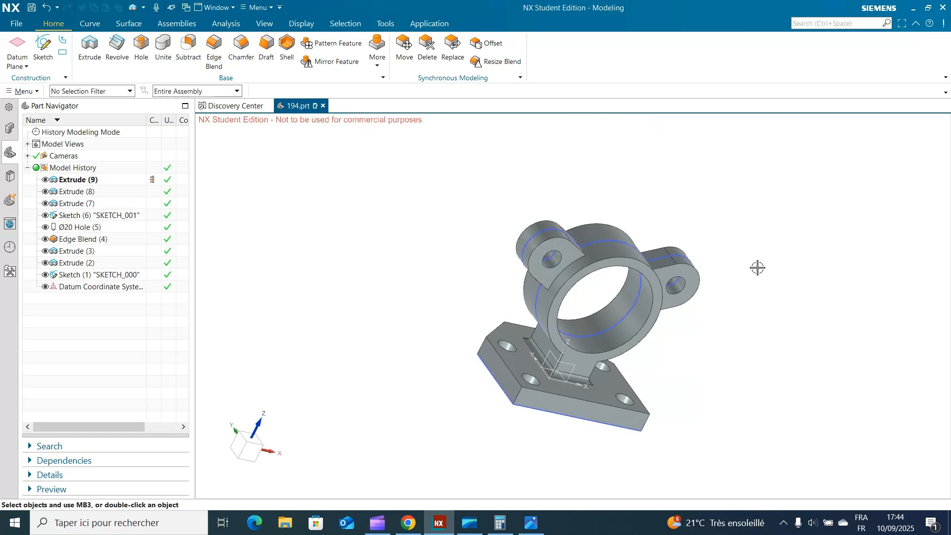
Step: Compare the model with the reference drawing and examine the fillet radius where the lugs meet the ring
middle_click_drag(758, 268, 643, 365, "shift")
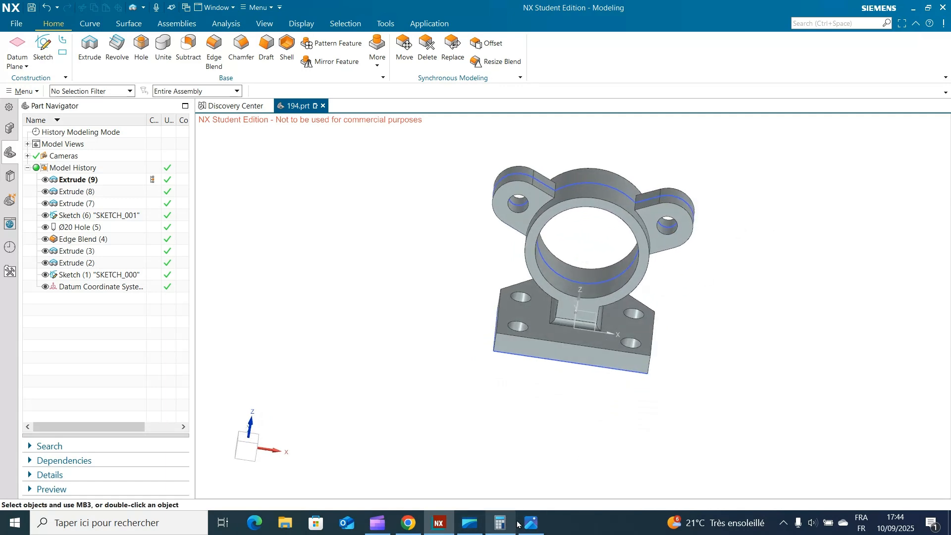
left_click(534, 523)
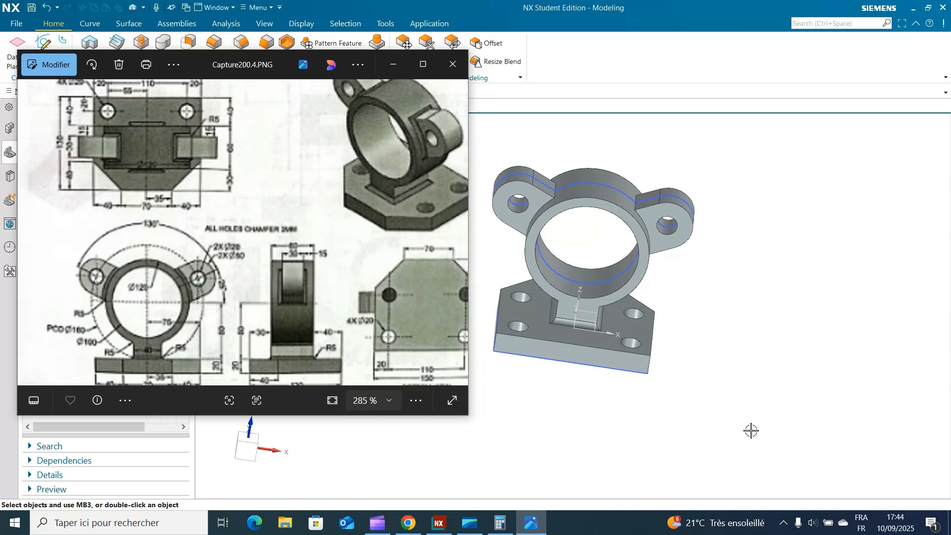
middle_click_drag(751, 431, 759, 406)
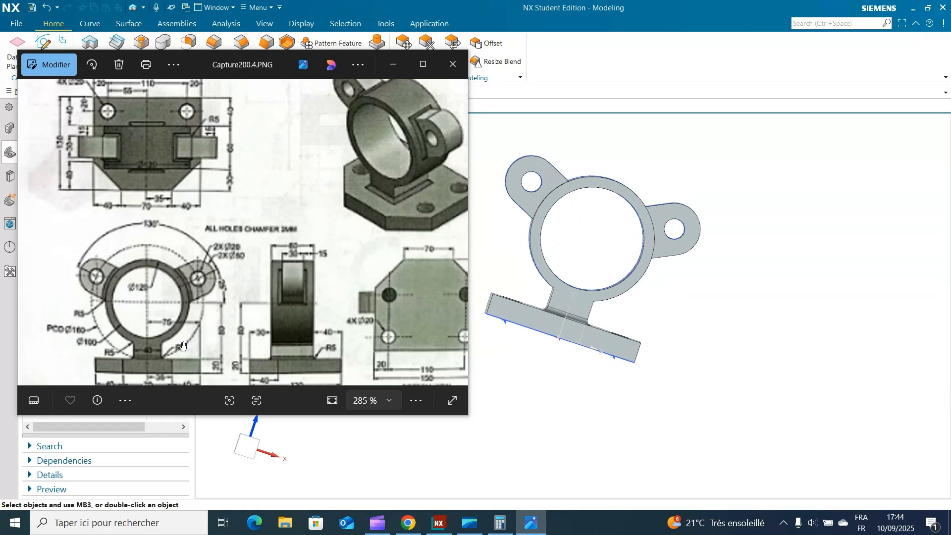
scroll(191, 293, "up", 2)
scroll(102, 301, "down", 3)
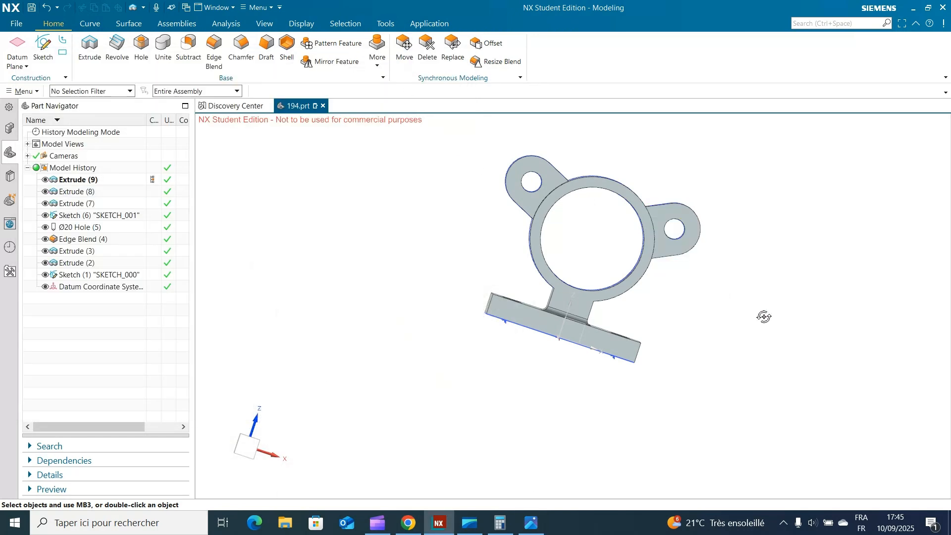
Step: Set up a 5 mm circular Edge Blend on the four edges where the right lug meets the ring
middle_click_drag(763, 317, 749, 334)
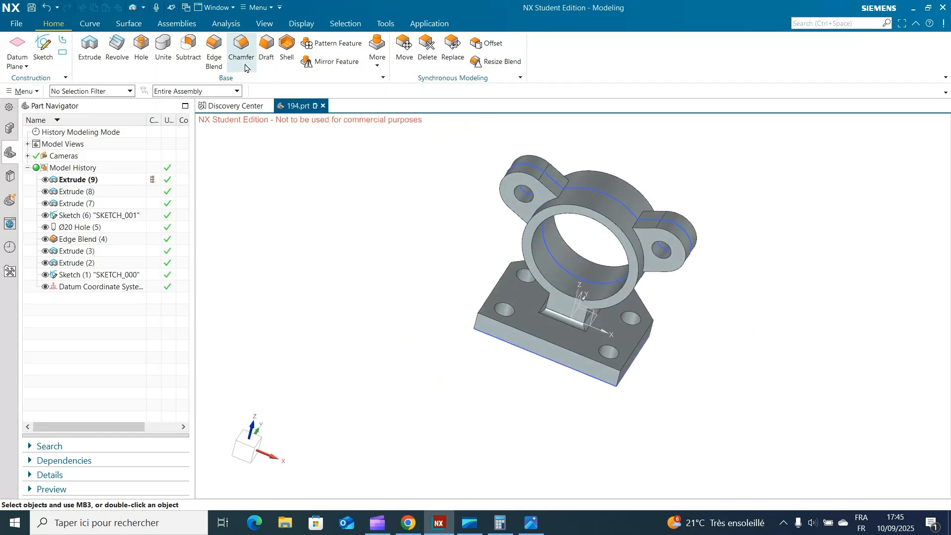
left_click(241, 47)
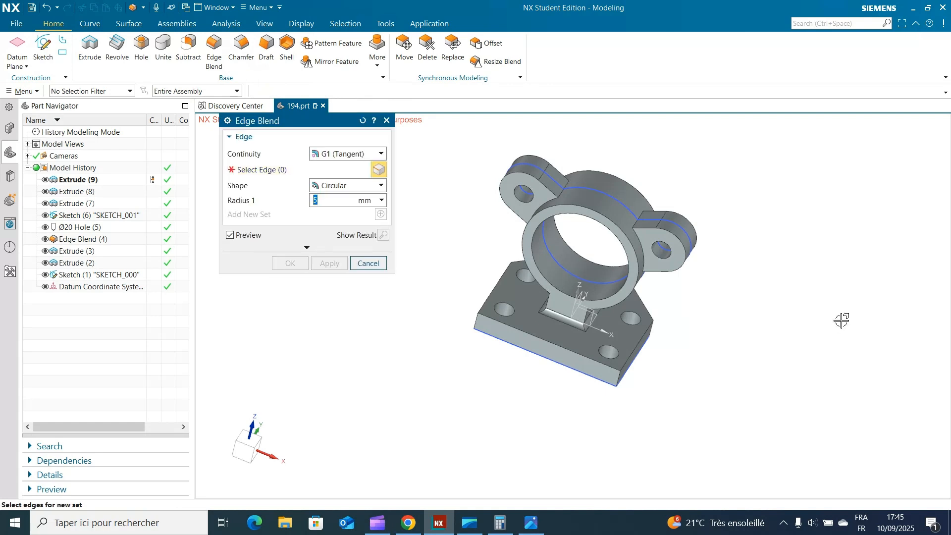
middle_click_drag(840, 318, 825, 342)
left_click(627, 238)
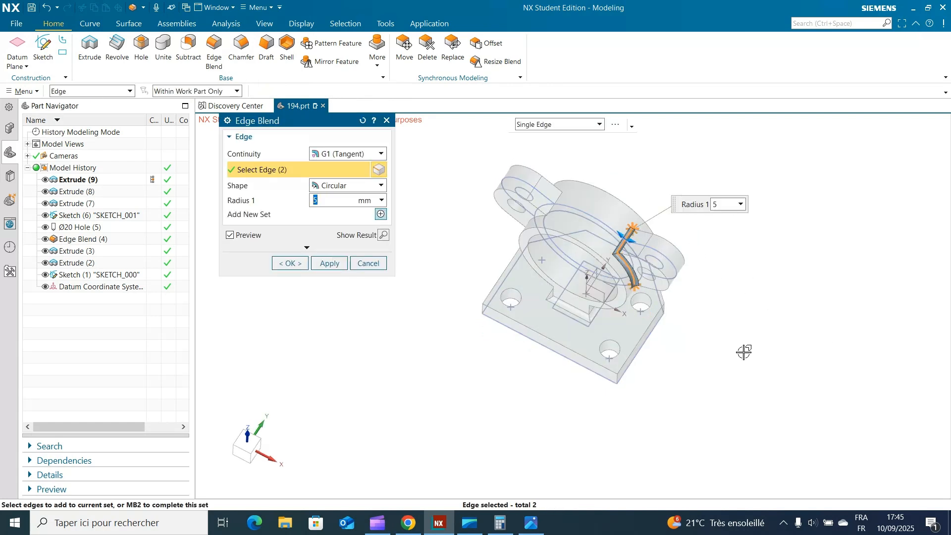
middle_click_drag(752, 349, 713, 299)
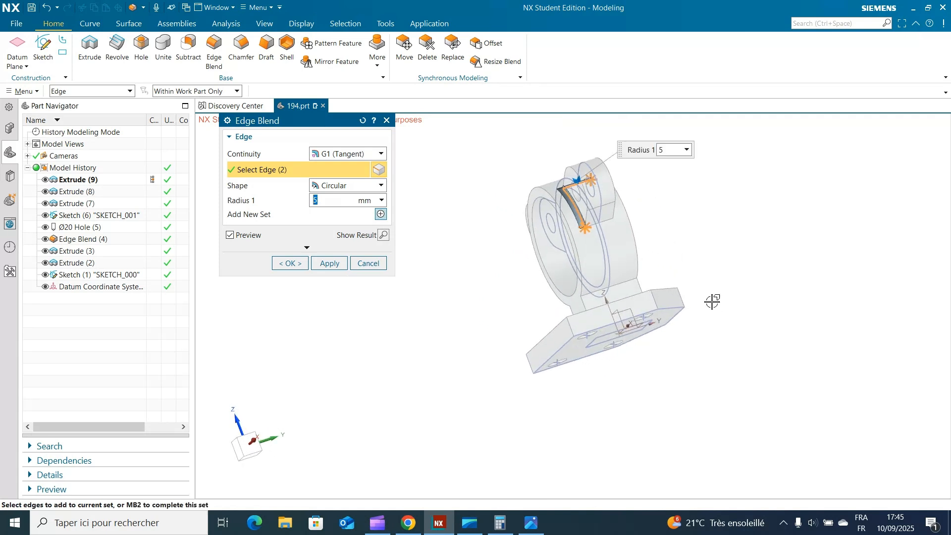
left_click(609, 223)
middle_click_drag(692, 221, 671, 248)
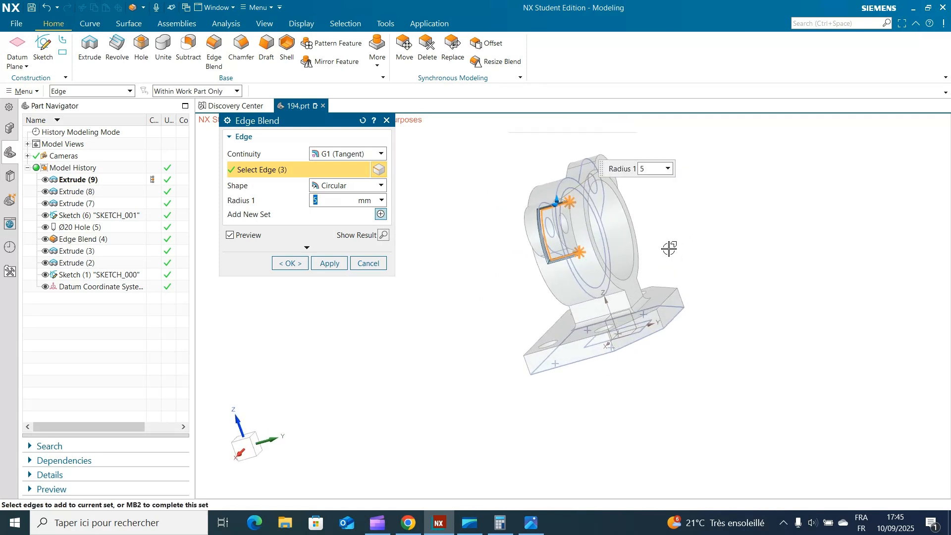
middle_click_drag(722, 218, 701, 267)
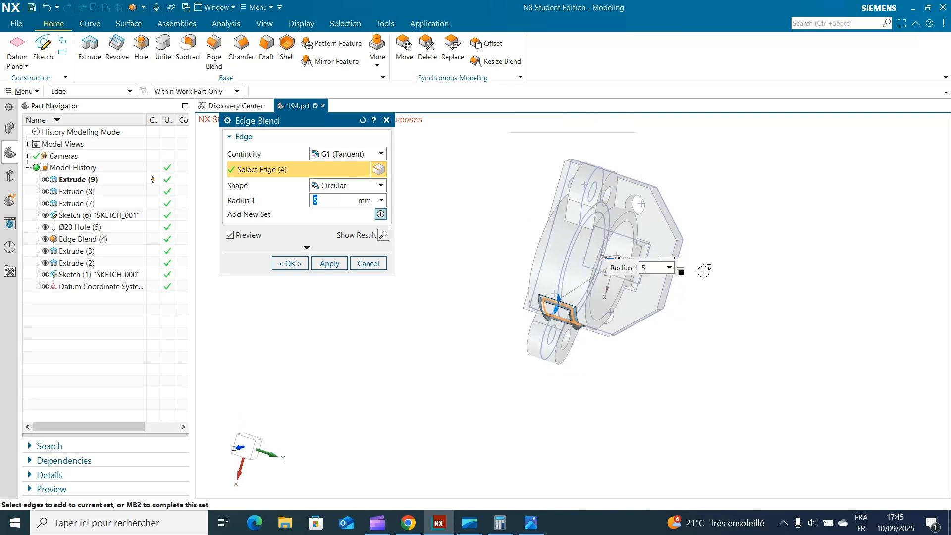
Step: Add the four edges where the left lug meets the ring and apply the 5 mm Edge Blend
left_click(586, 229)
middle_click_drag(796, 219, 743, 238)
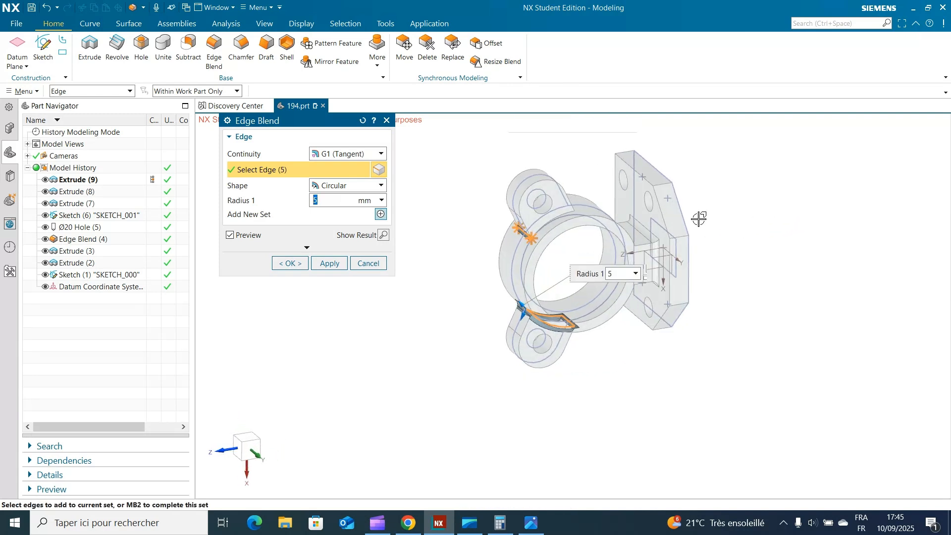
left_click(569, 213)
middle_click_drag(851, 188, 836, 229)
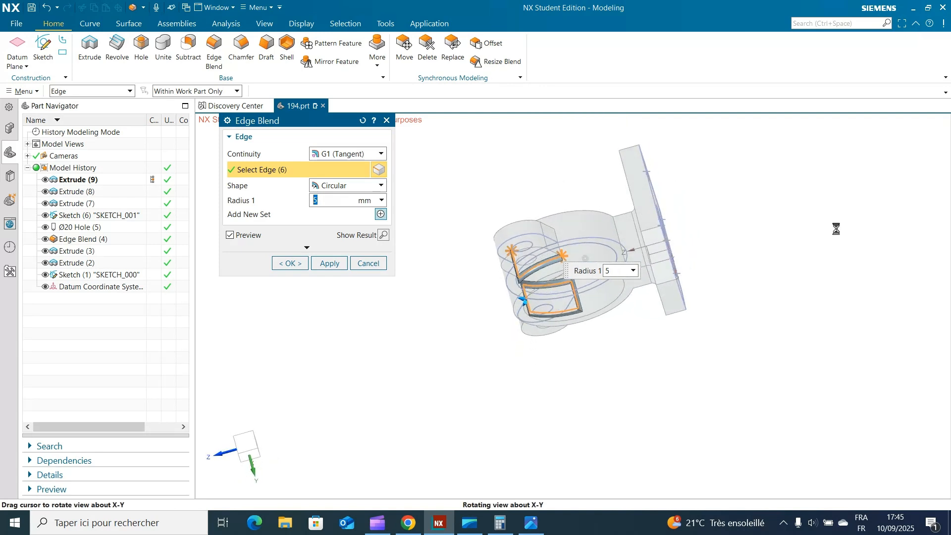
middle_click_drag(754, 231, 711, 289)
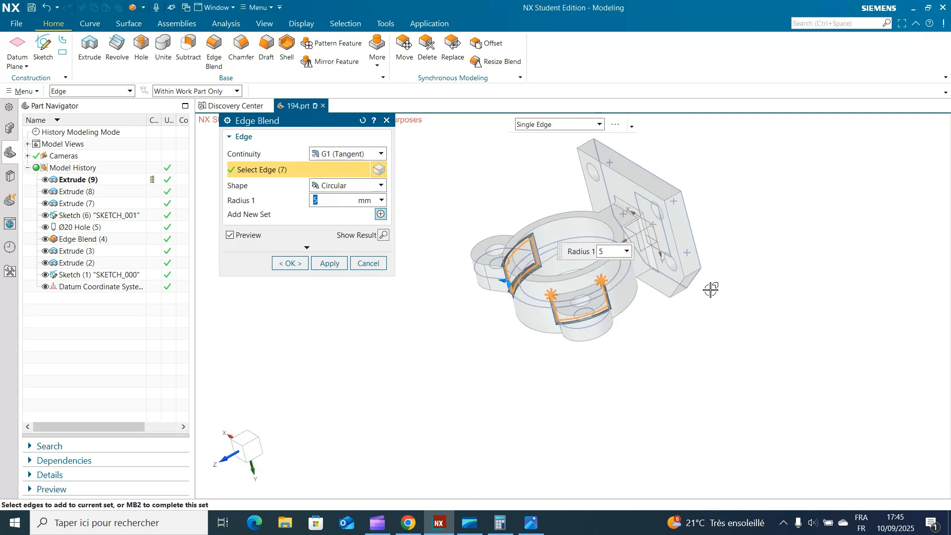
left_click(586, 283)
left_click(333, 266)
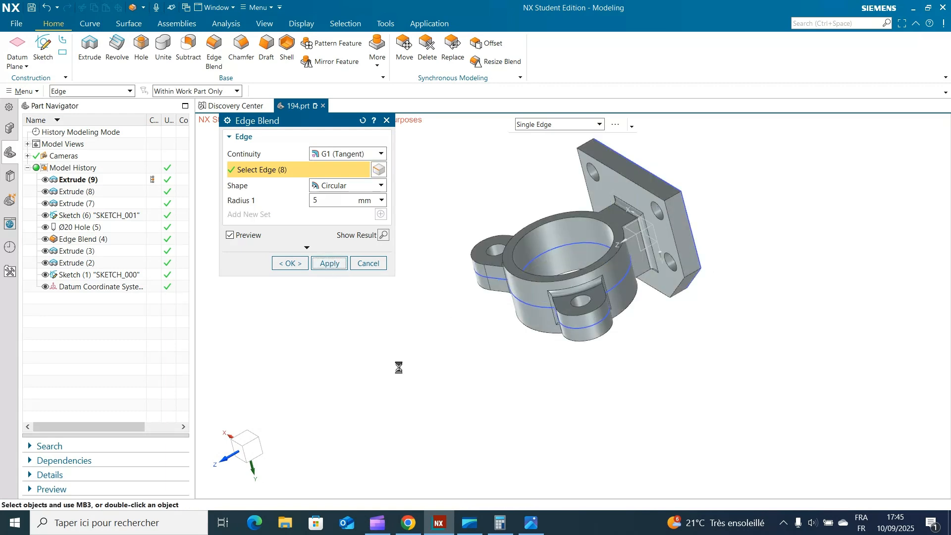
left_click(388, 121)
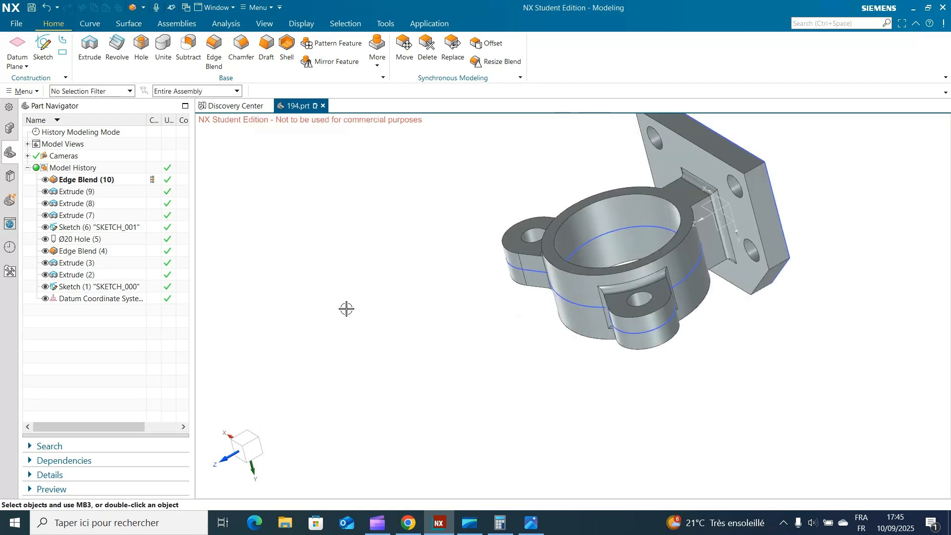
middle_click_drag(346, 308, 333, 286)
scroll(403, 218, "down", 1)
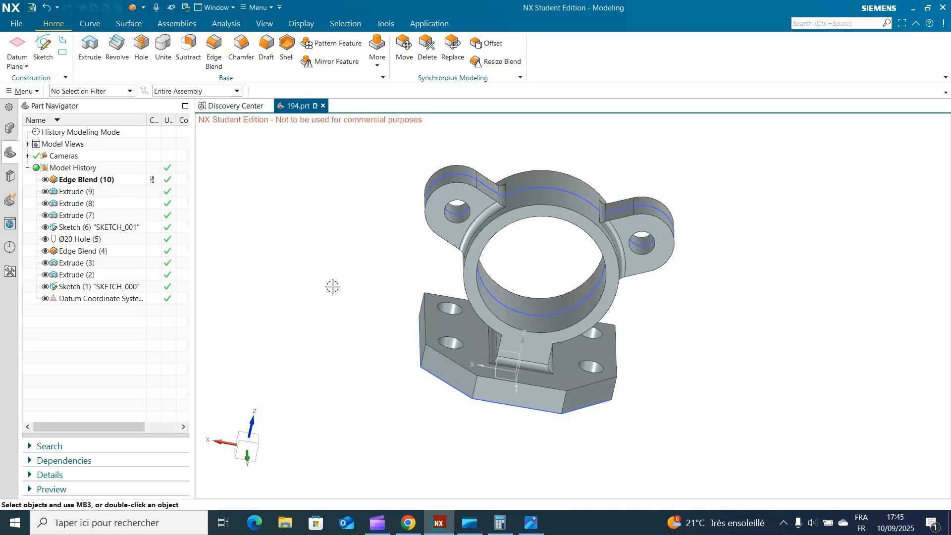